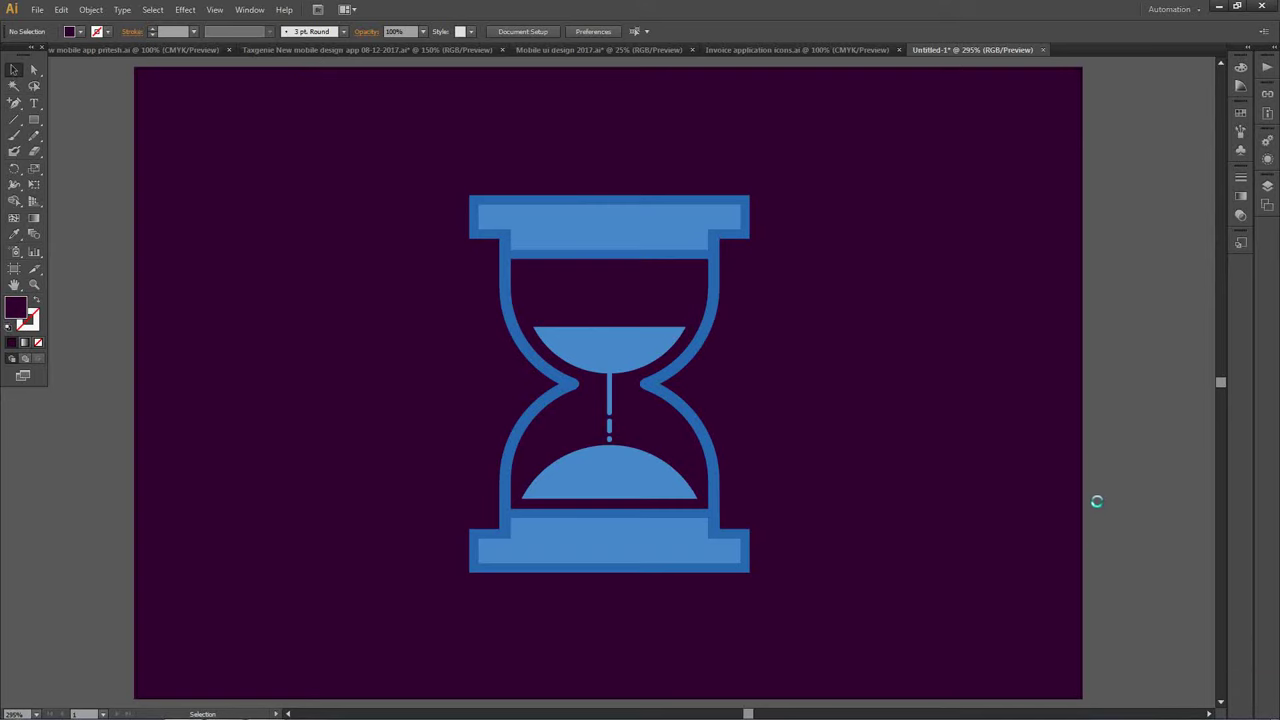
Select the hourglass and its purple background and scale them into a small top-left thumbnail
key(ctrl+plus)
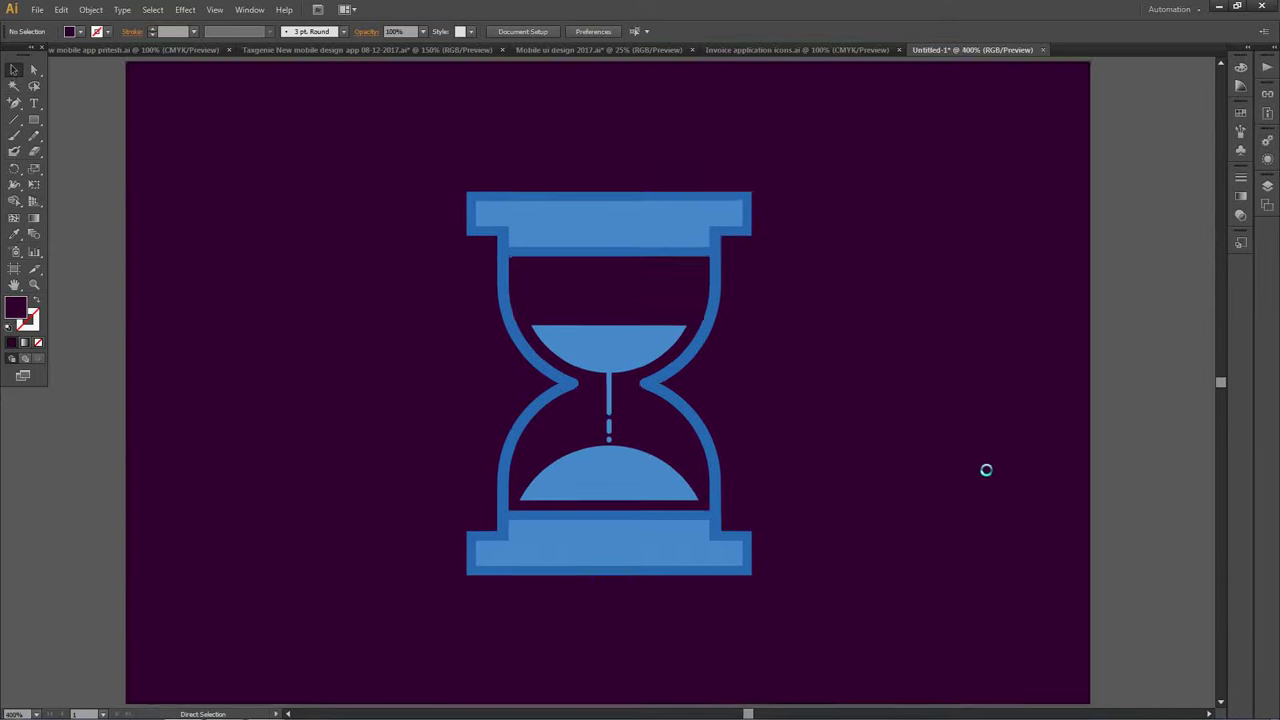
key(ctrl+plus)
key(ctrl+minus)
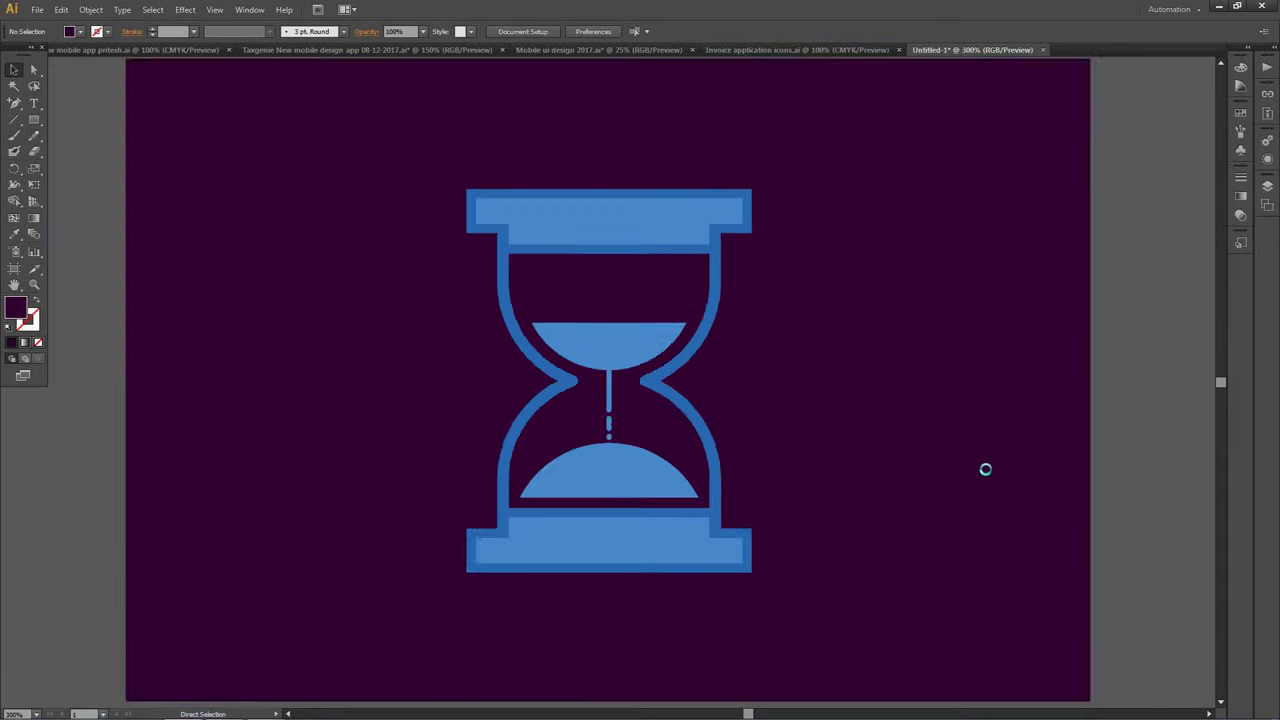
key(ctrl+minus)
key(ctrl+minus)
key(ctrl+a)
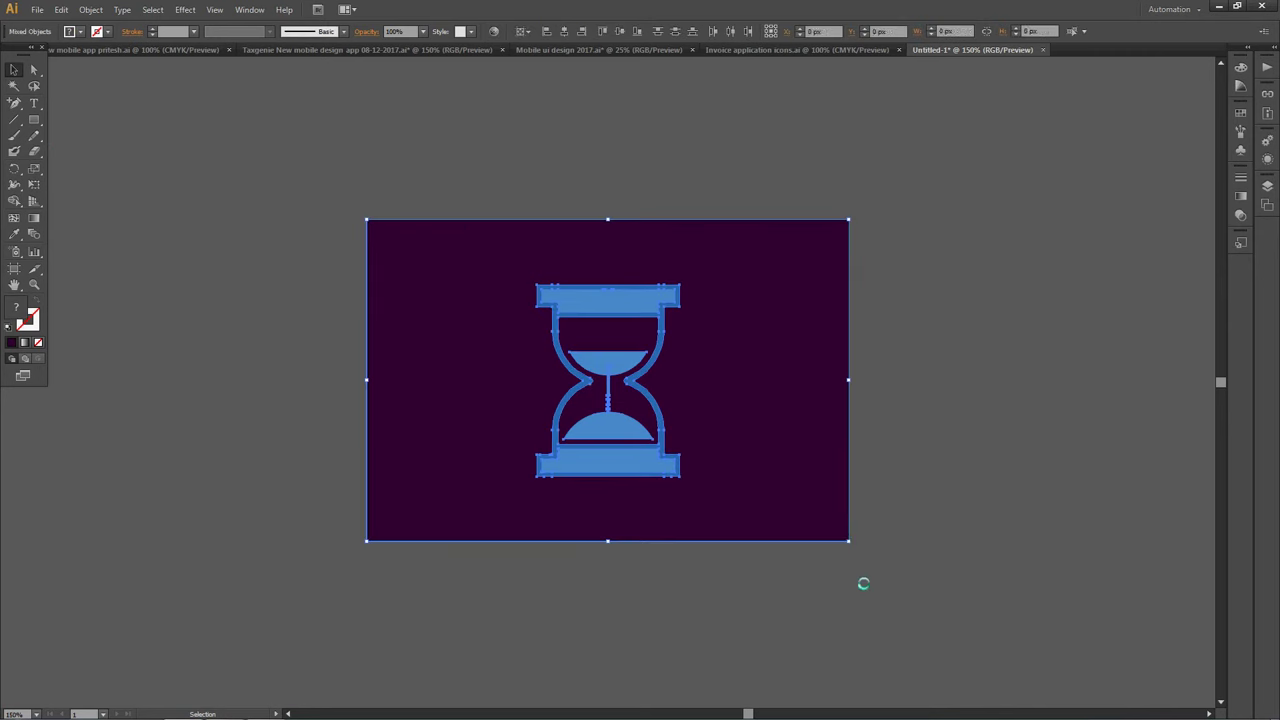
mouse_move(848, 539)
mouse_down()
mouse_move(457, 345)
mouse_move(420, 298)
mouse_up()
key(ctrl+plus)
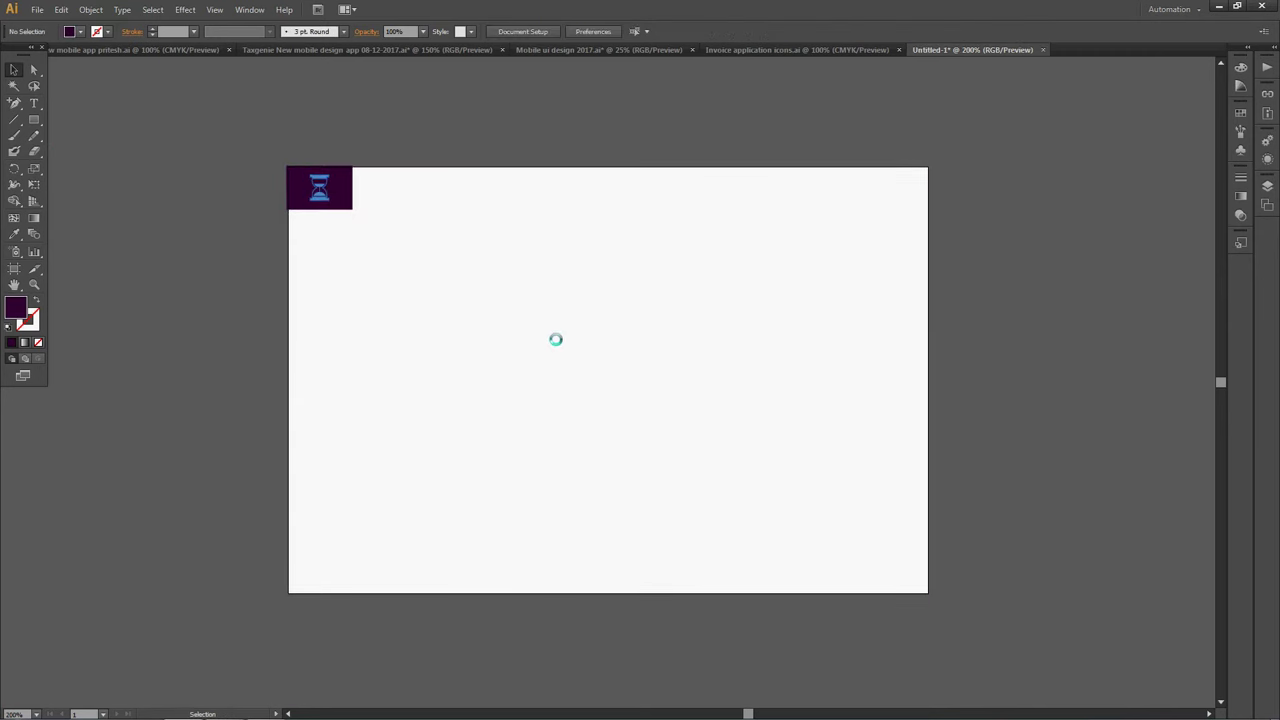
mouse_move(33, 119)
mouse_down()
mouse_move(80, 151)
mouse_move(110, 135)
mouse_up()
click(608, 259)
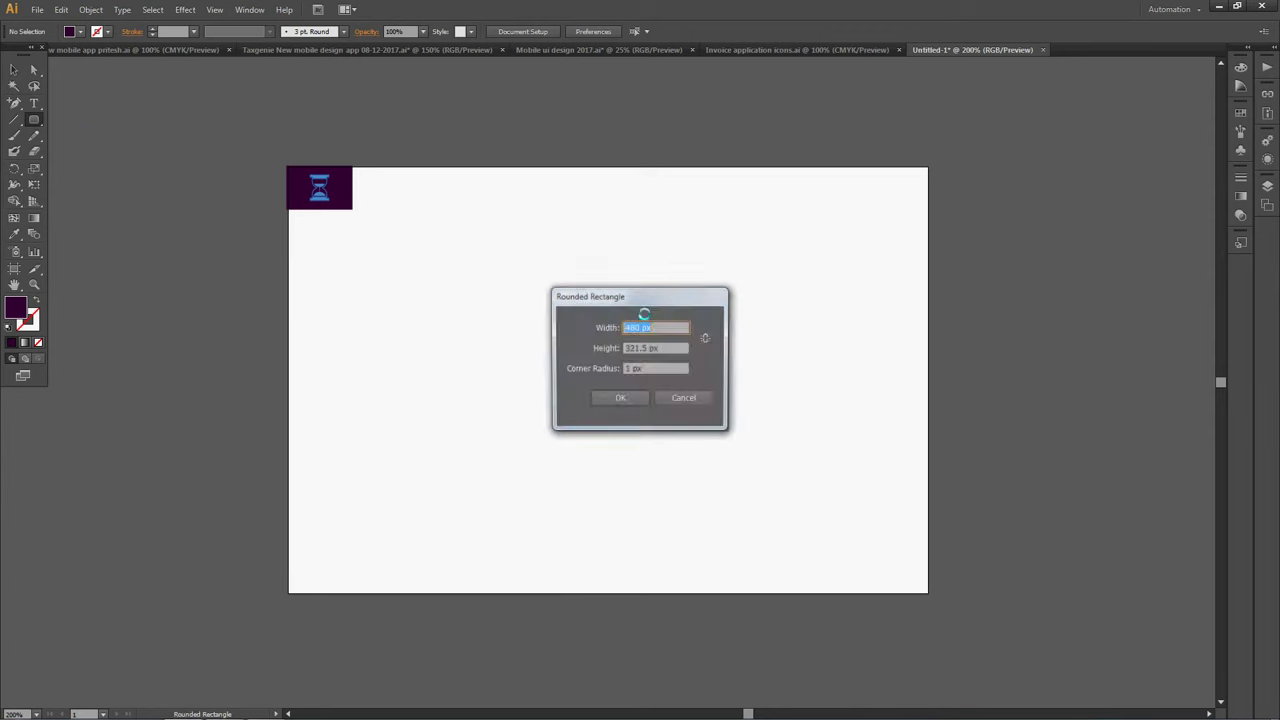
key(Tab)
key(Tab)
key(Return)
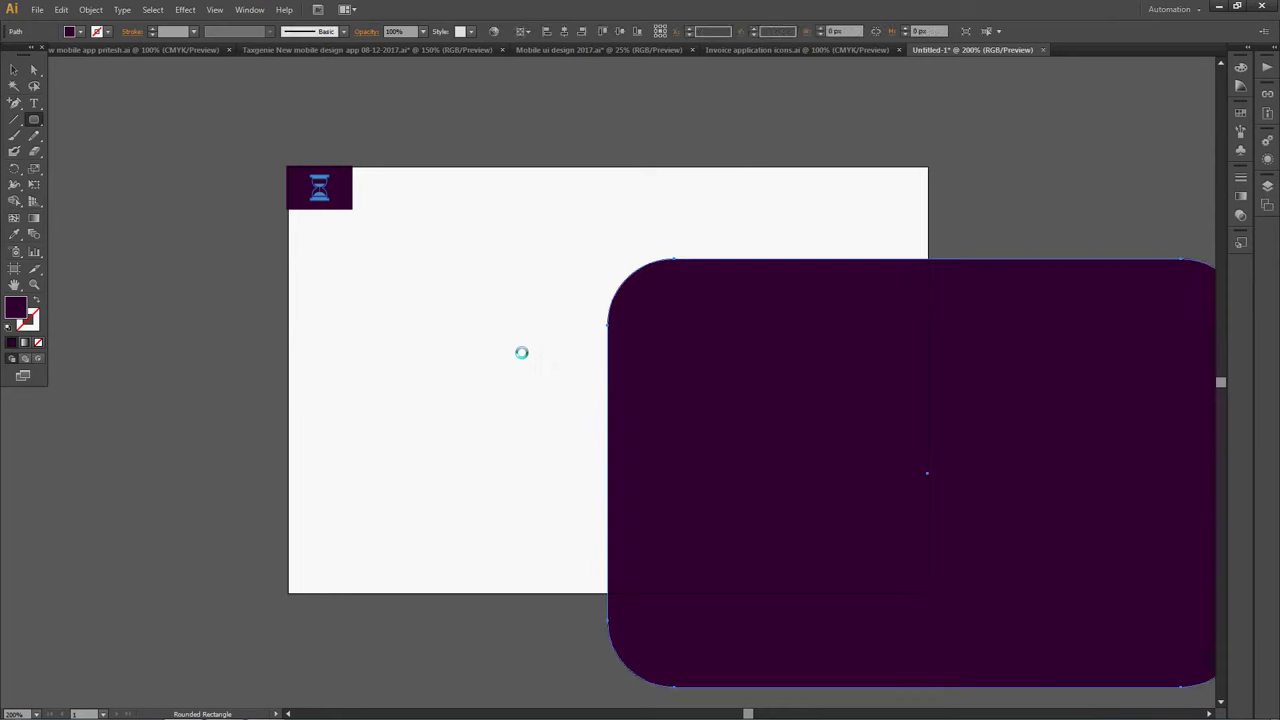
key(ctrl+z)
click(620, 329)
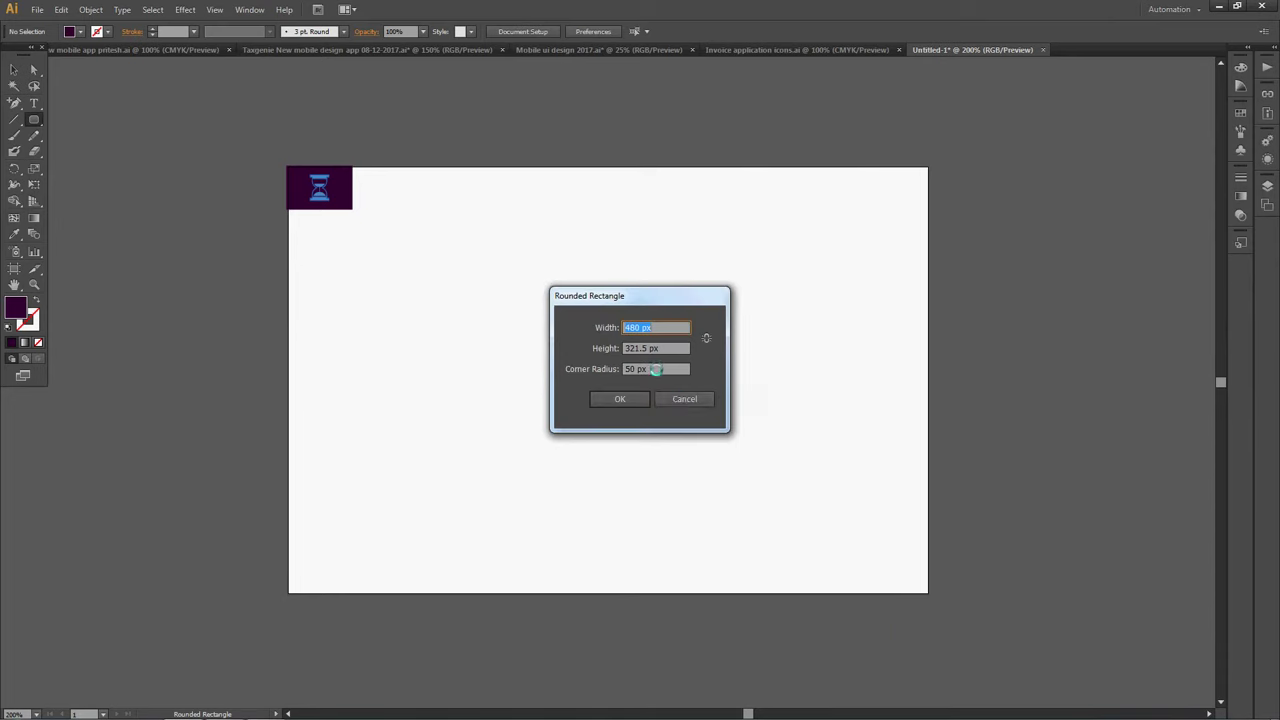
key(Escape)
drag(557, 166, 703, 383)
key(ctrl+z)
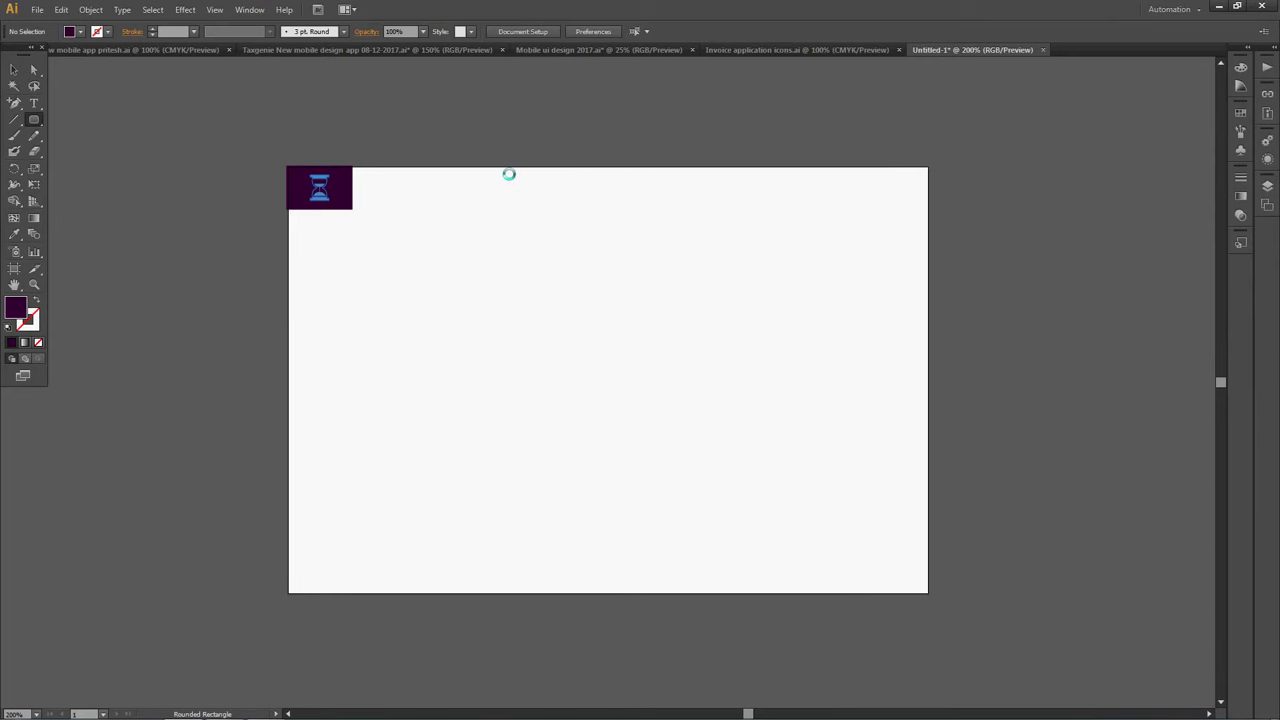
drag(508, 174, 610, 418)
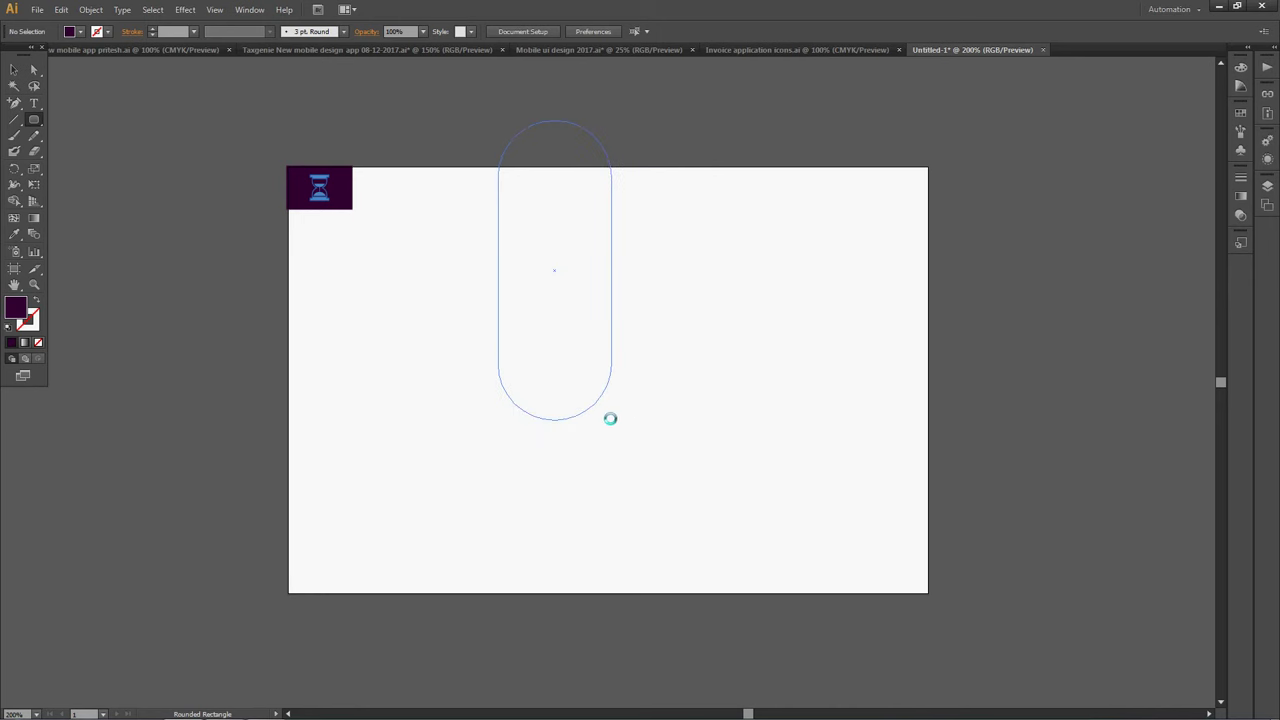
key(v)
drag(522, 331, 604, 299)
click(82, 31)
click(102, 64)
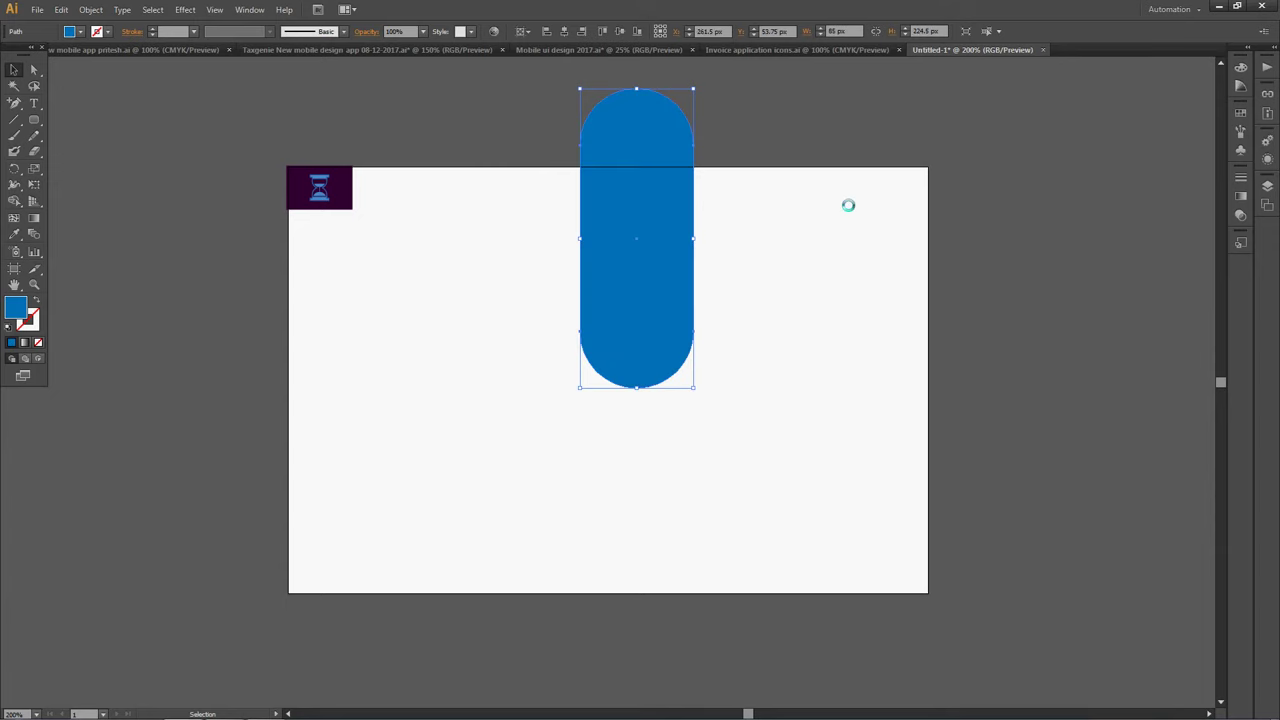
key(ctrl+plus)
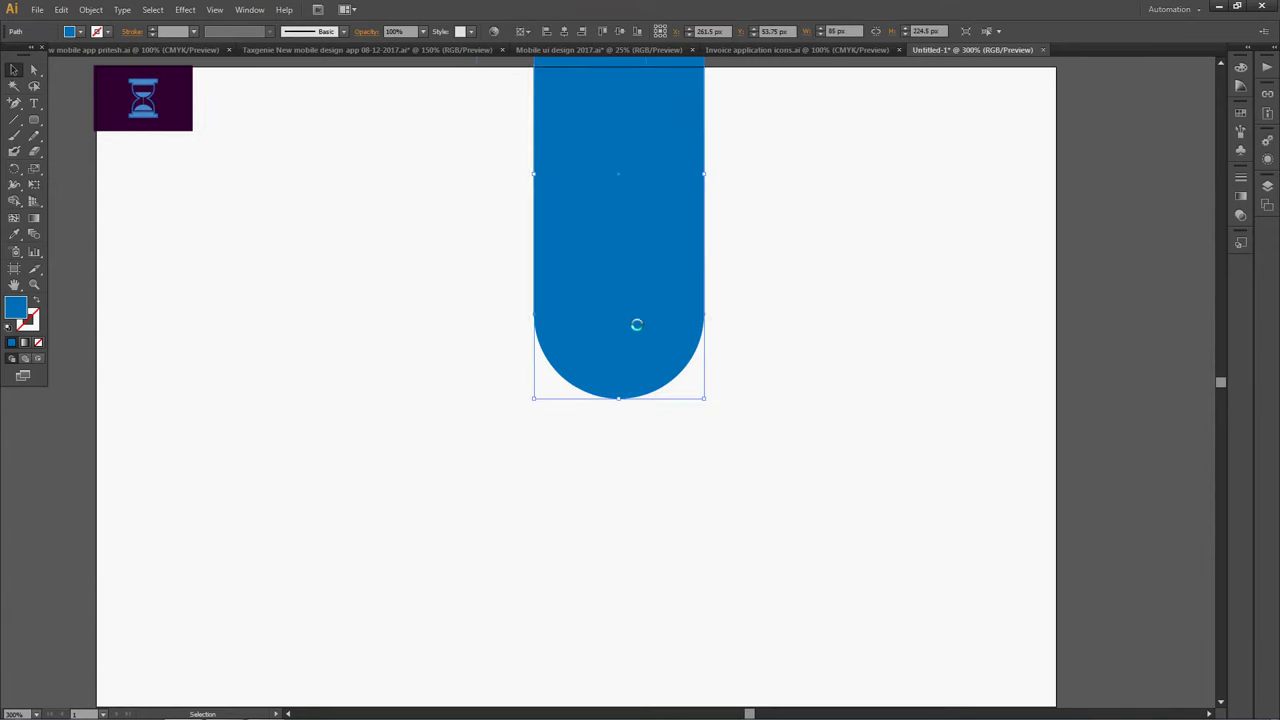
drag(636, 324, 598, 343)
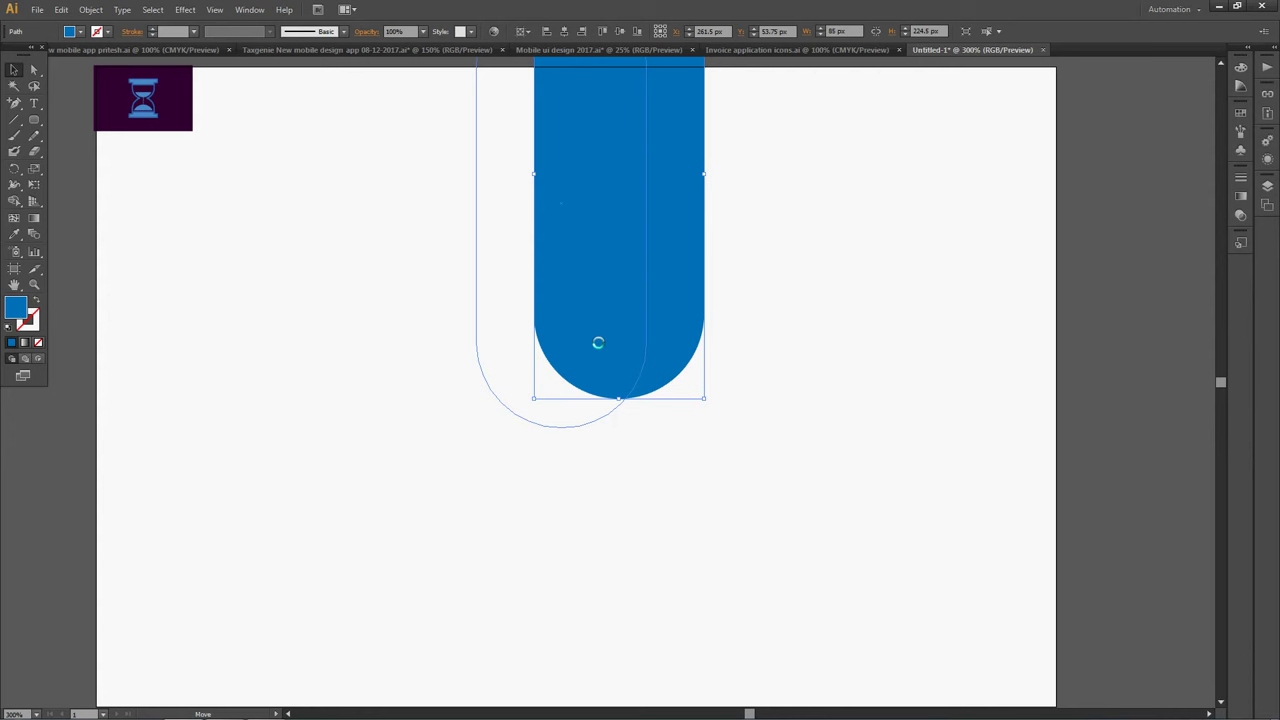
key(Delete)
Draw a tall rounded-rectangle pill as a blue outline with an 8 pt stroke
click(34, 119)
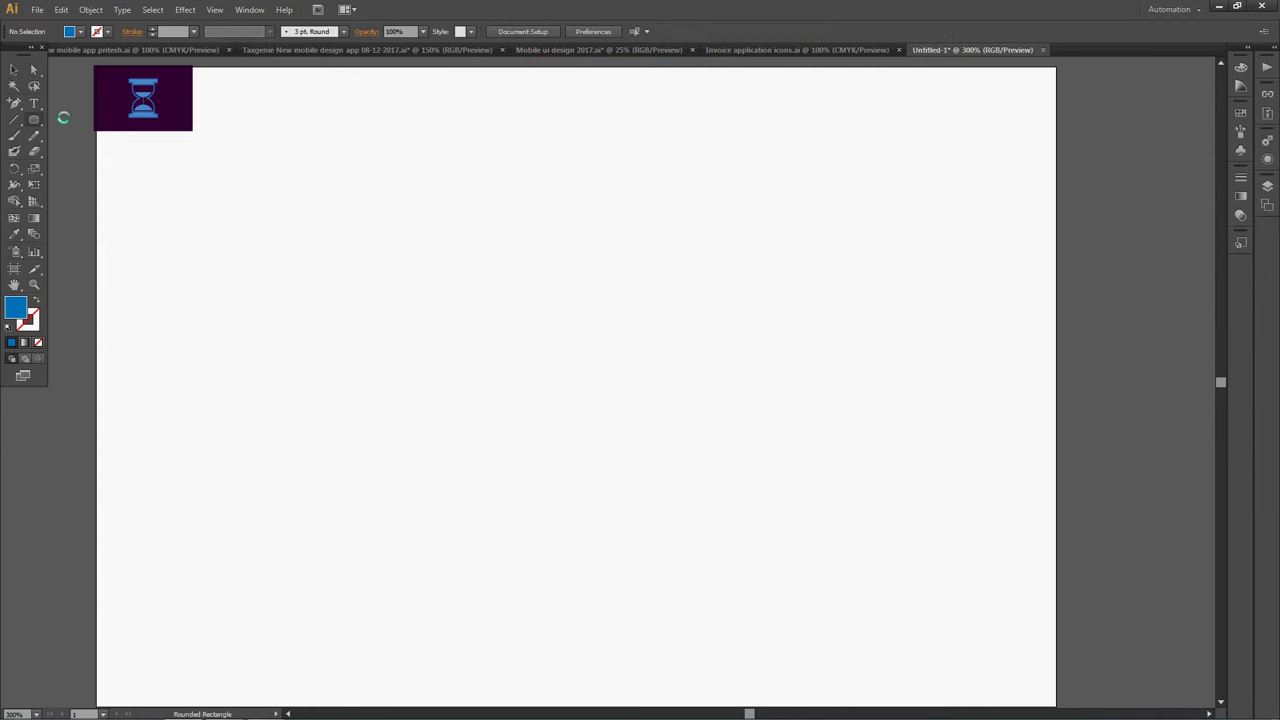
mouse_move(477, 90)
mouse_down()
mouse_move(630, 437)
mouse_move(691, 466)
mouse_up()
key(shift+x)
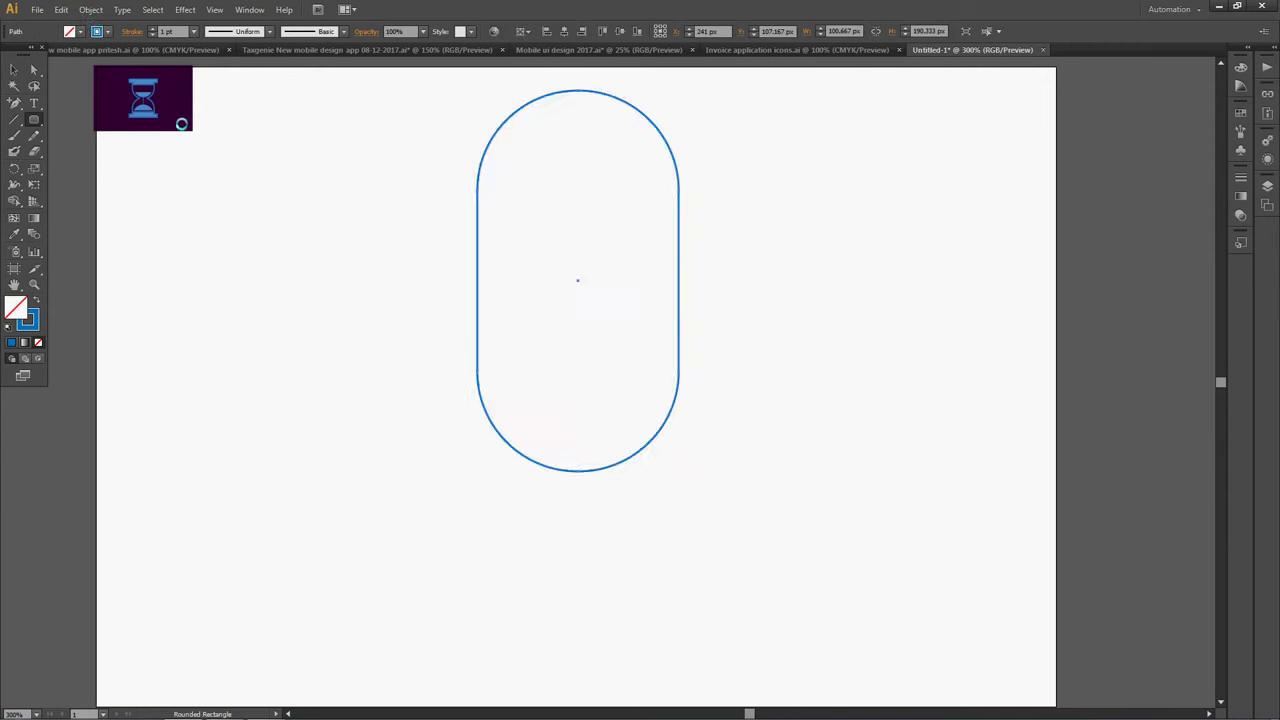
key(v)
key(shift+x)
click(34, 119)
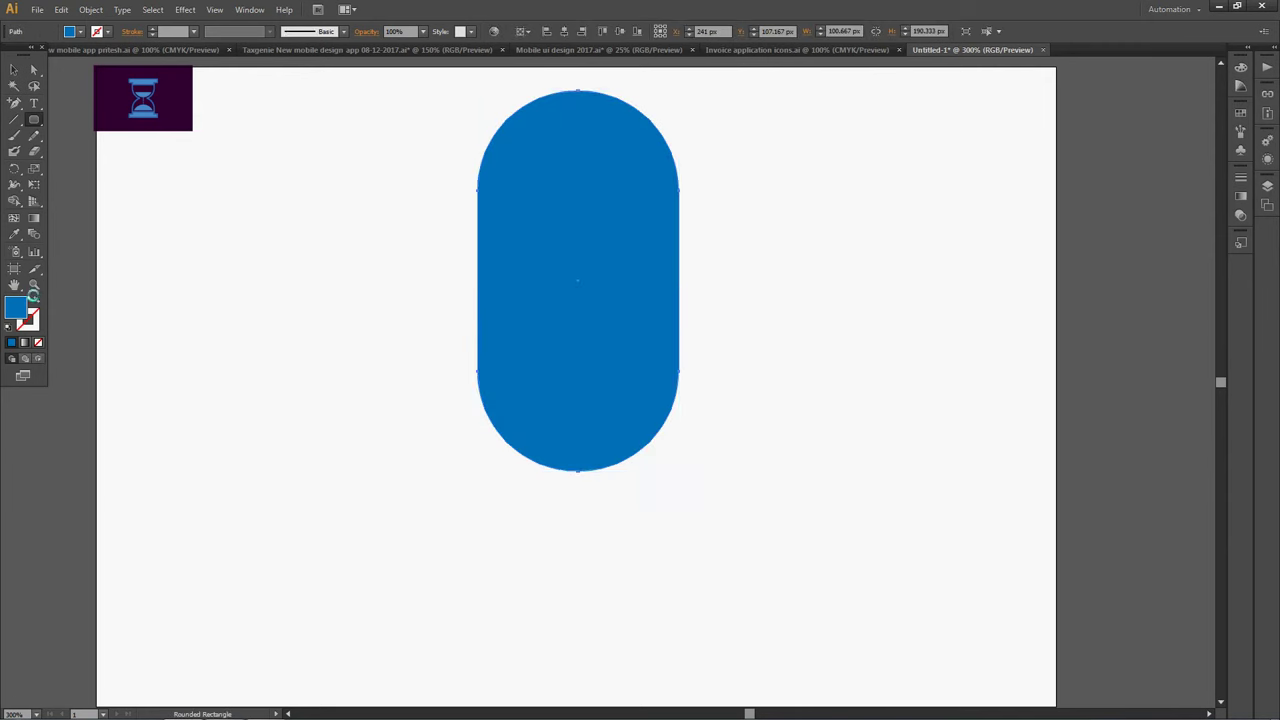
click(35, 301)
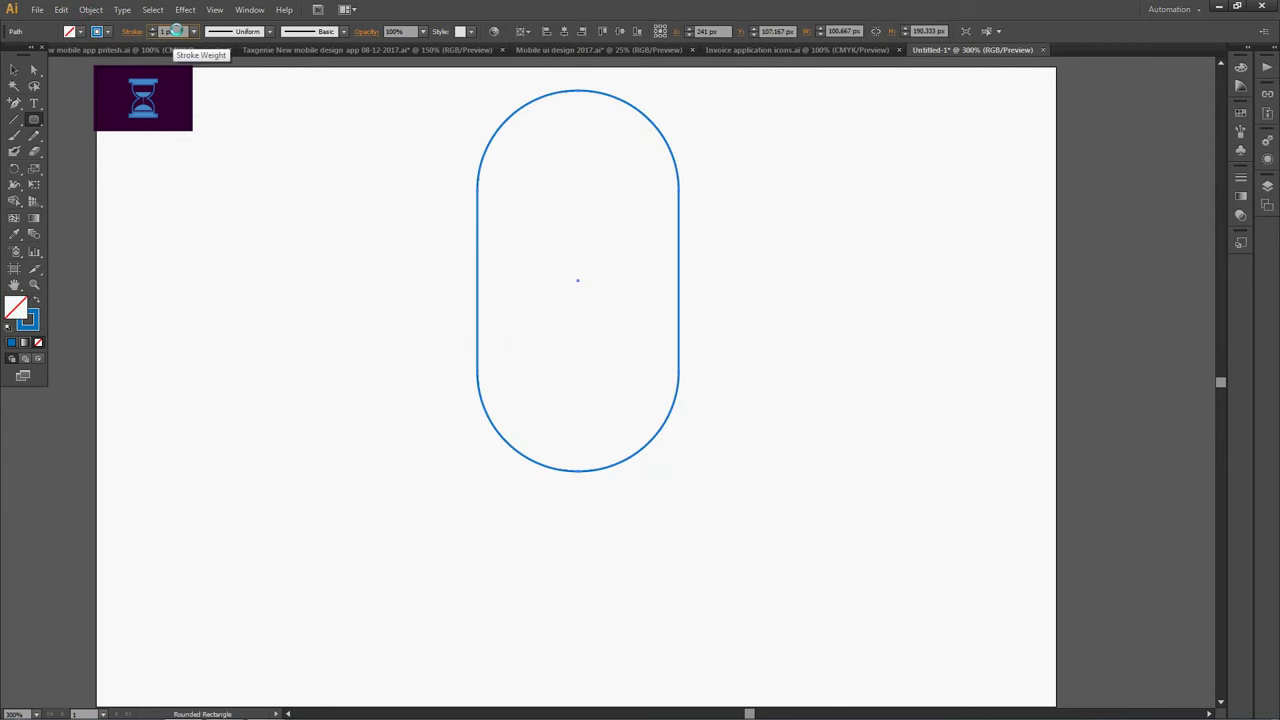
click(152, 28)
click(145, 31)
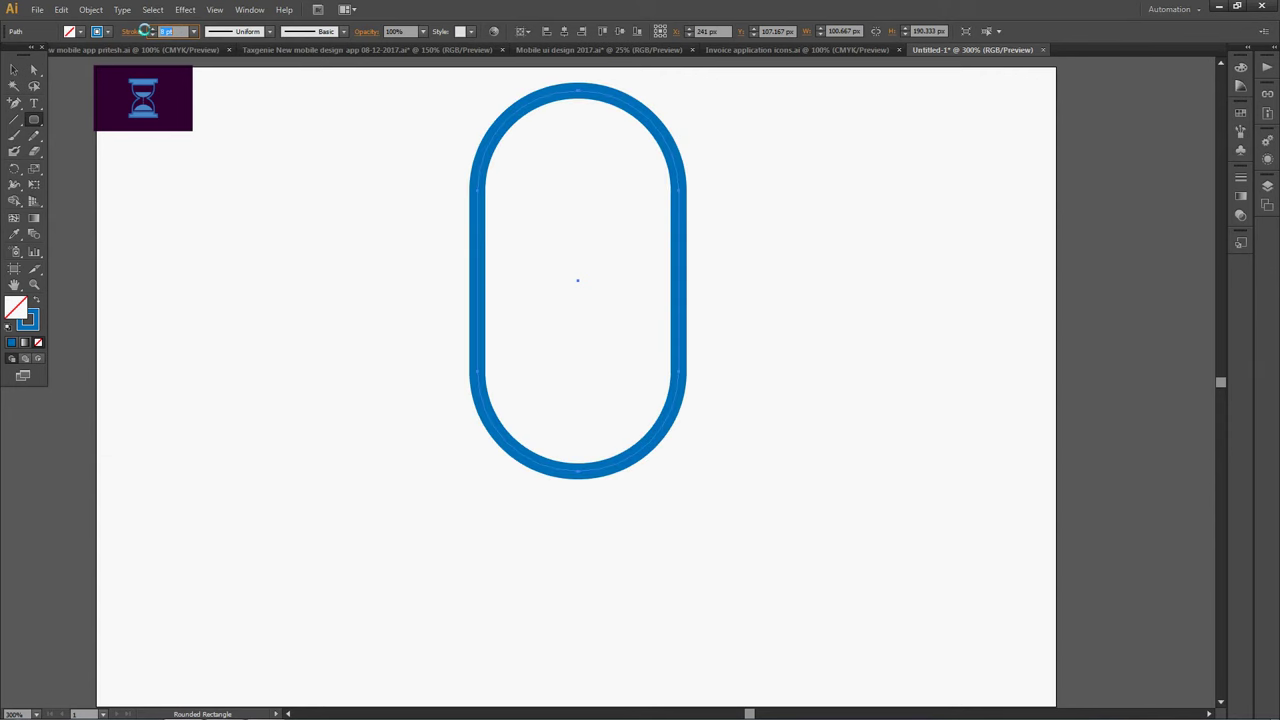
Expand the pill's stroke into a solid filled shape with Object > Expand
click(14, 69)
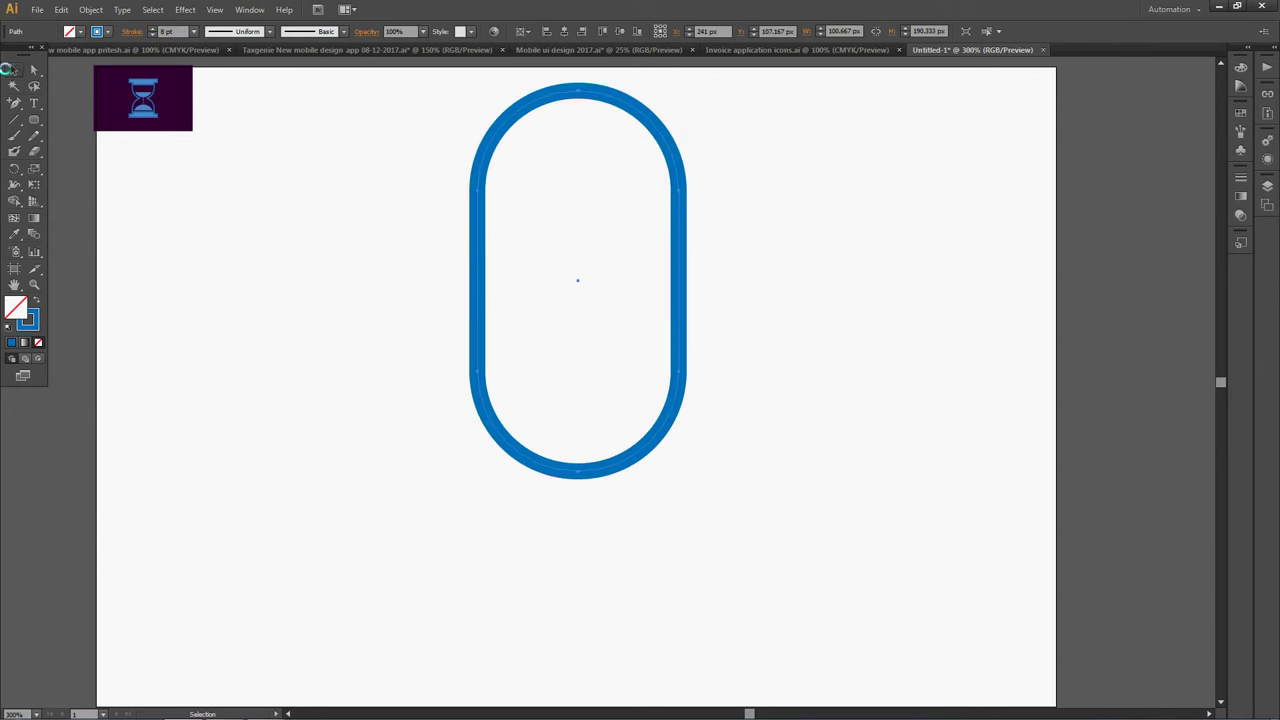
drag(873, 174, 564, 311)
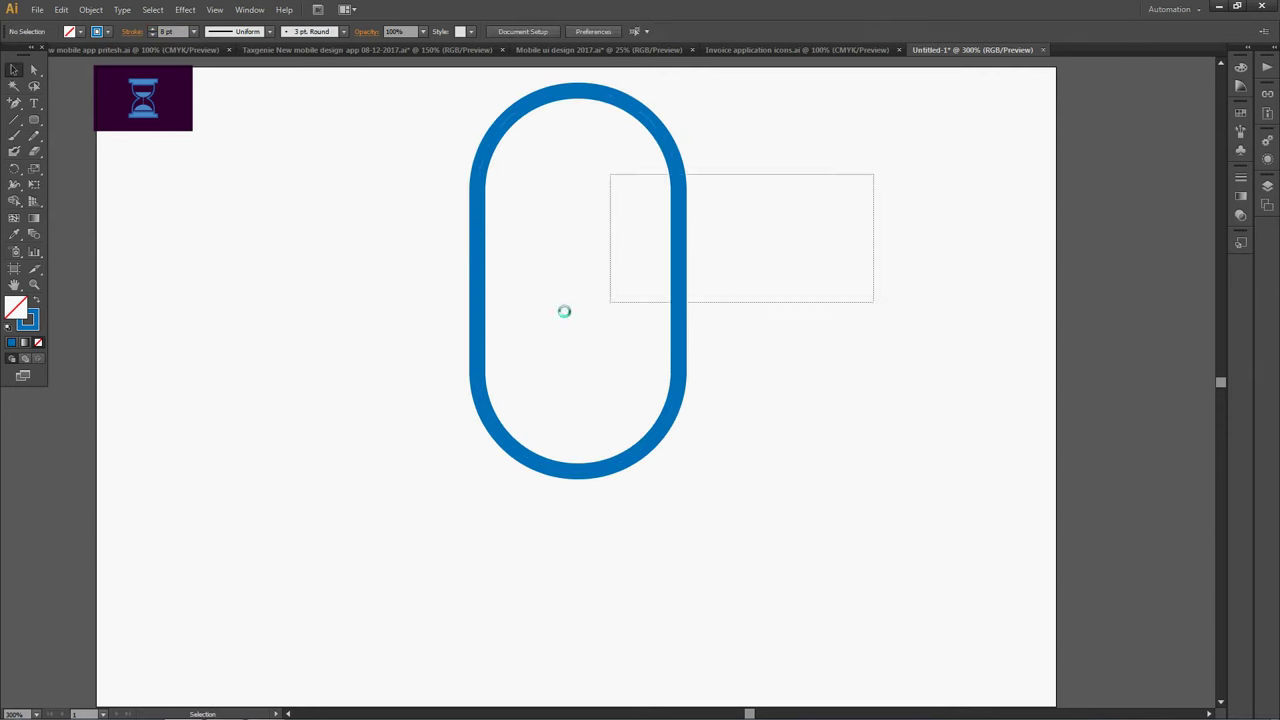
click(90, 9)
click(112, 153)
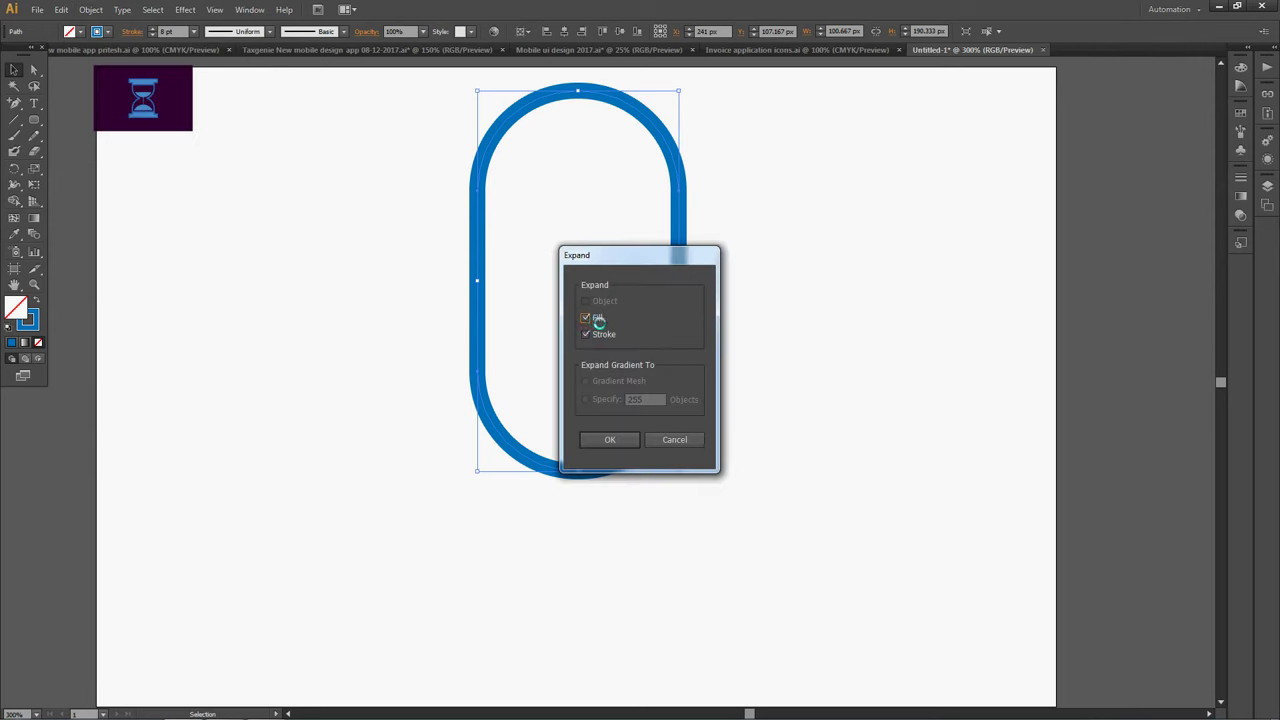
click(609, 439)
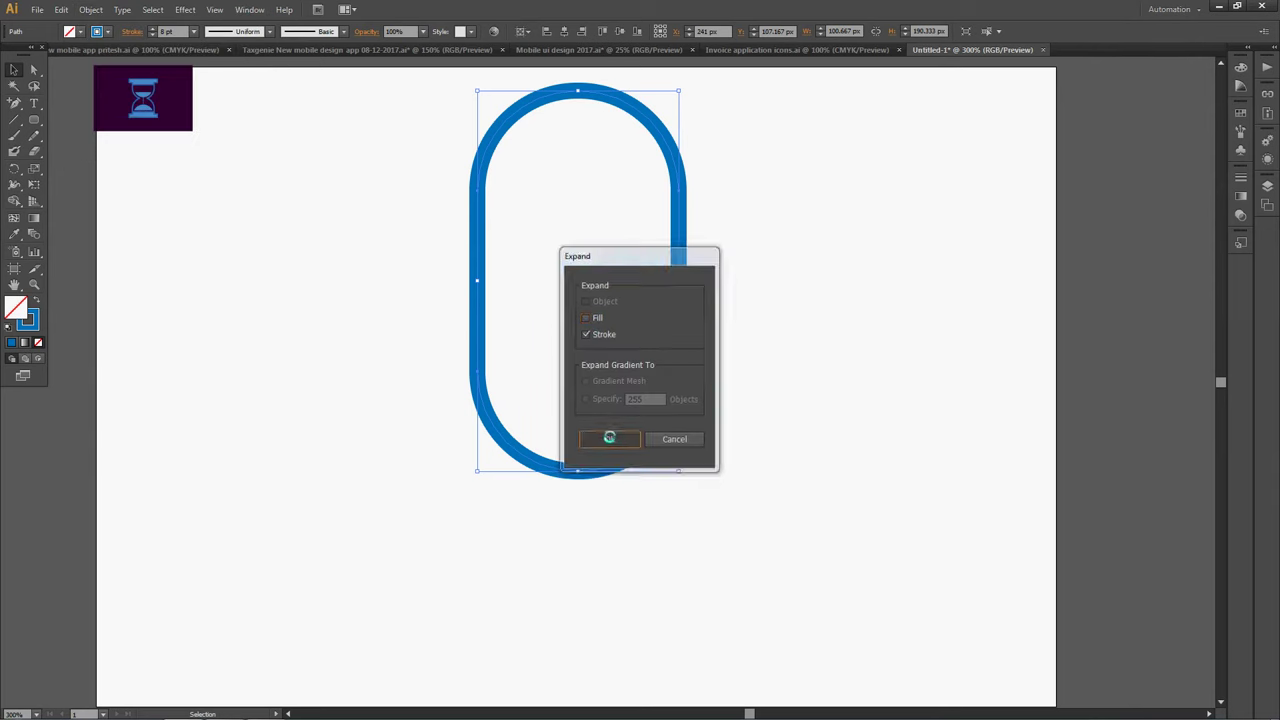
Draw a rectangle covering the pill's top half, including its top arc
click(751, 374)
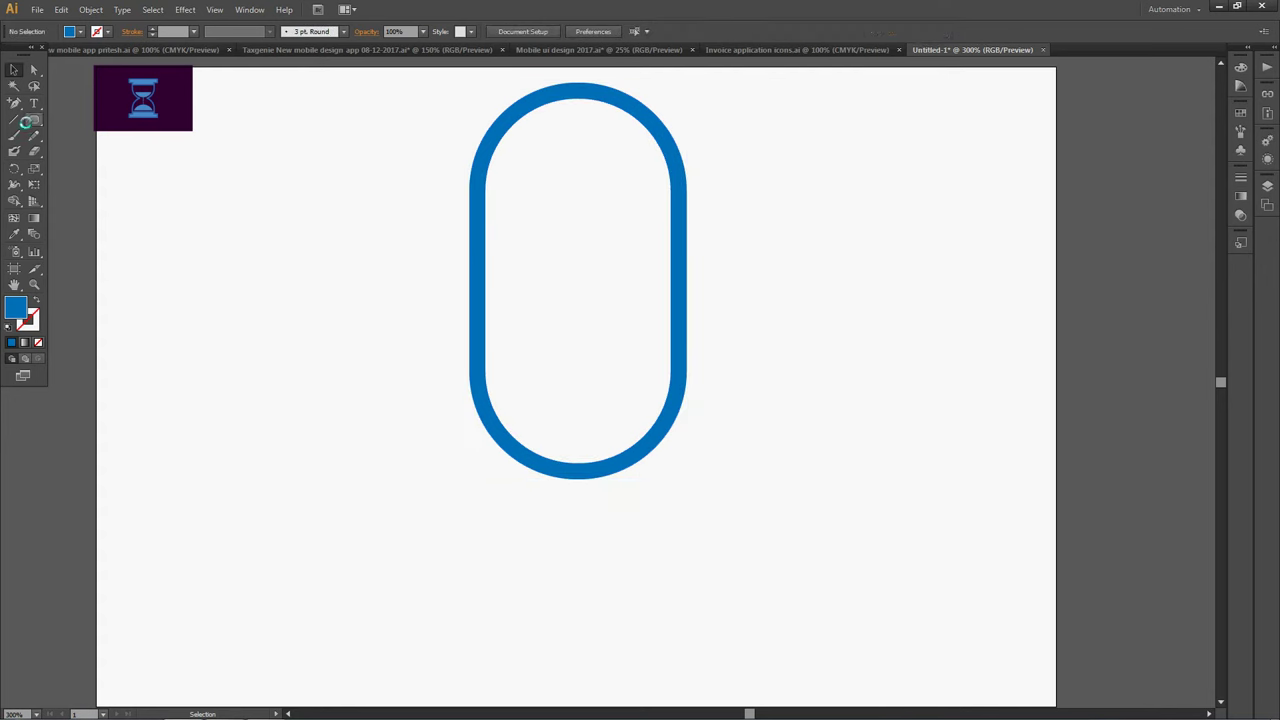
click(33, 119)
drag(421, 157, 827, 263)
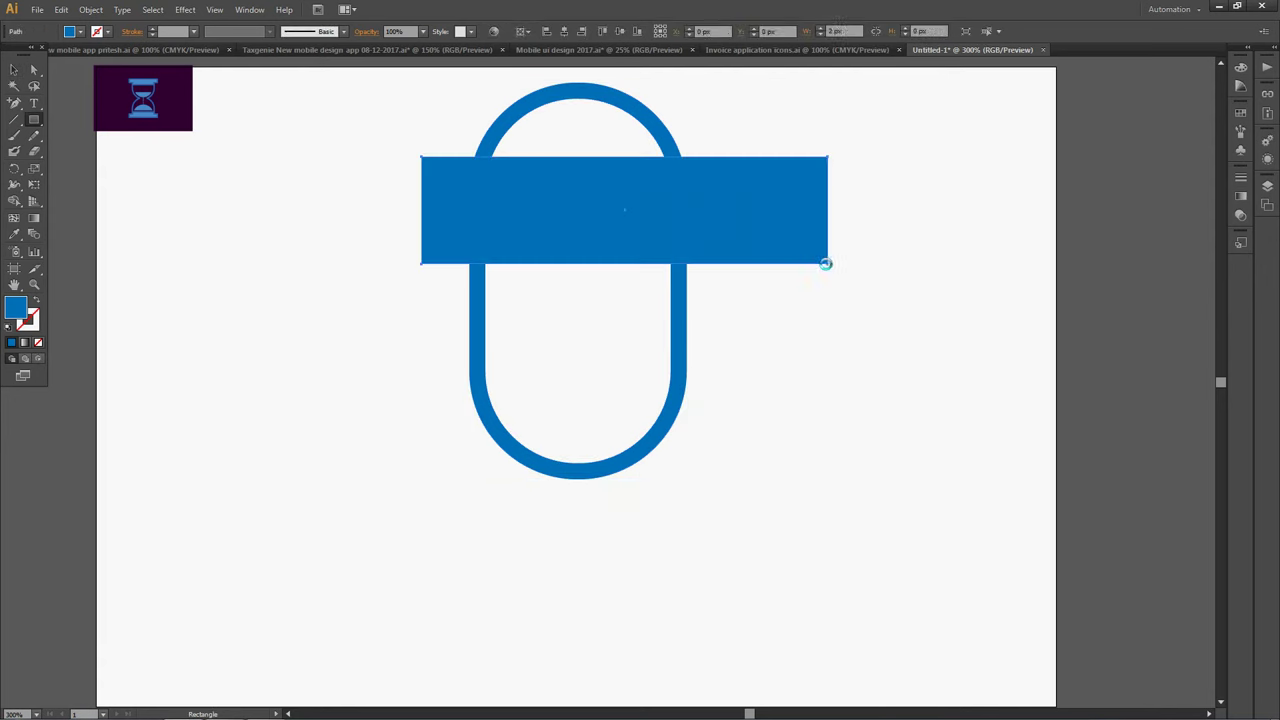
click(14, 69)
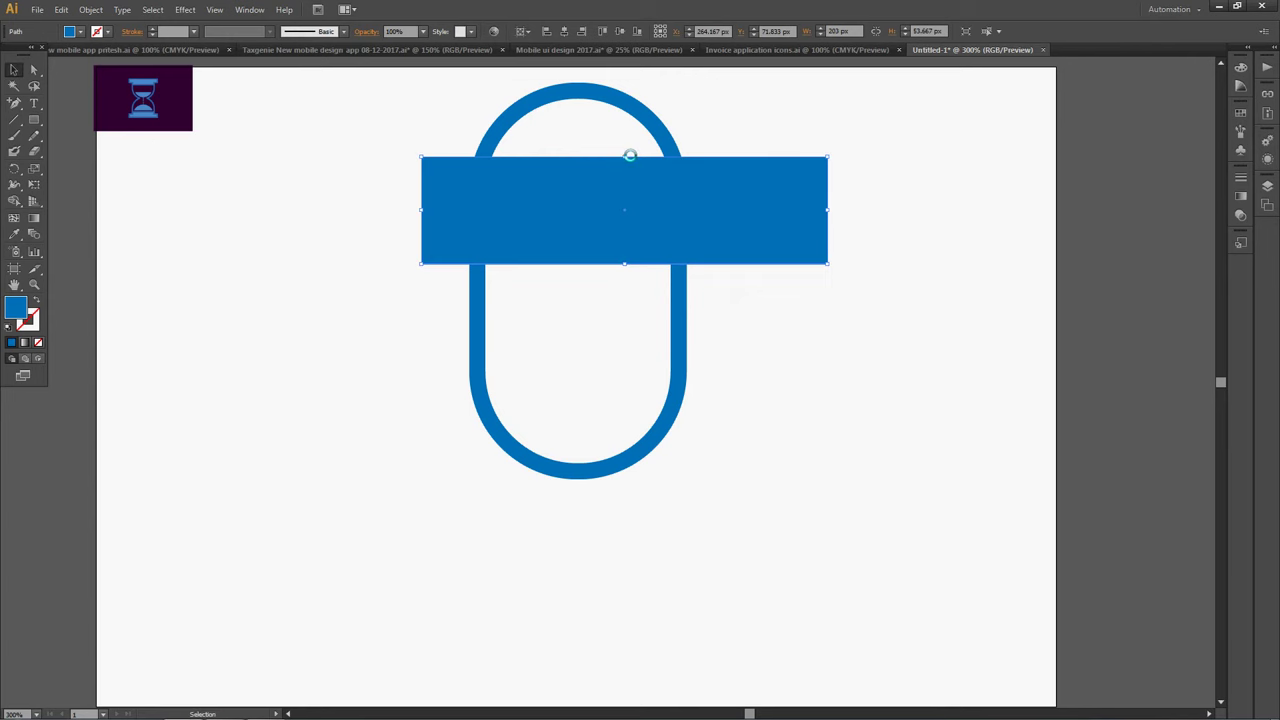
drag(623, 156, 613, 86)
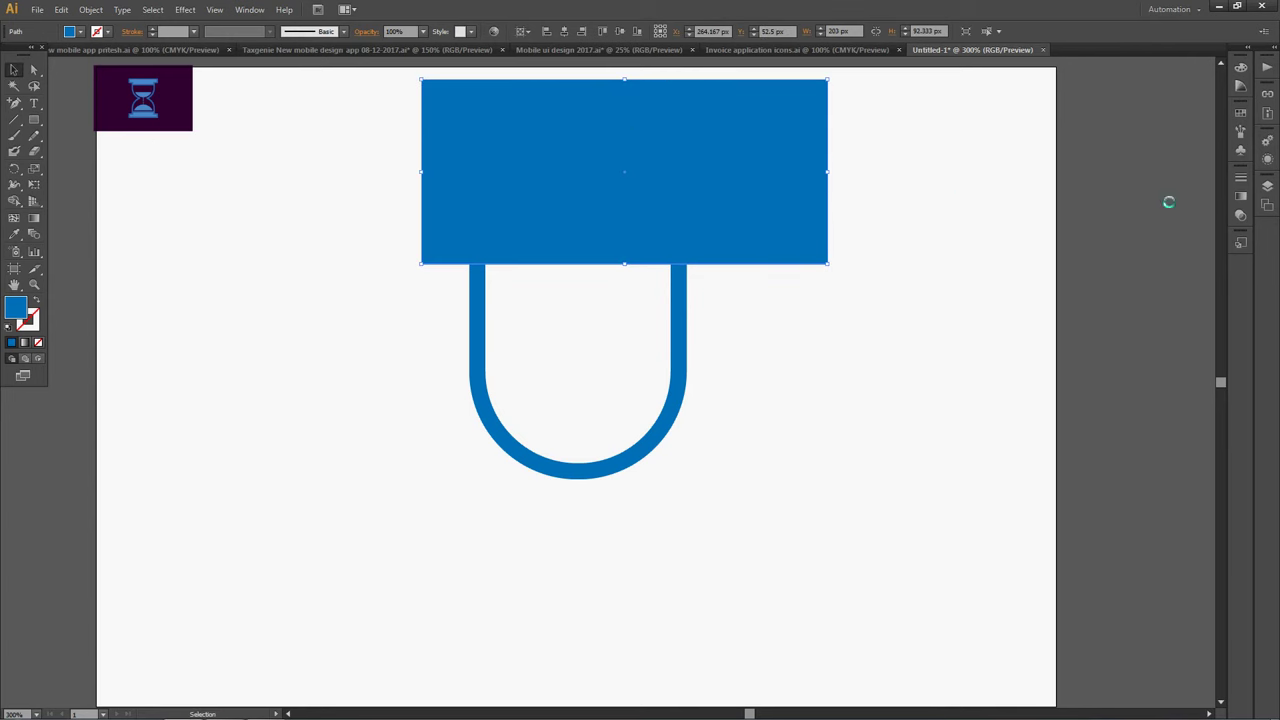
Subtract the rectangle from the pill with Minus Front, leaving a blue U shape
click(563, 371)
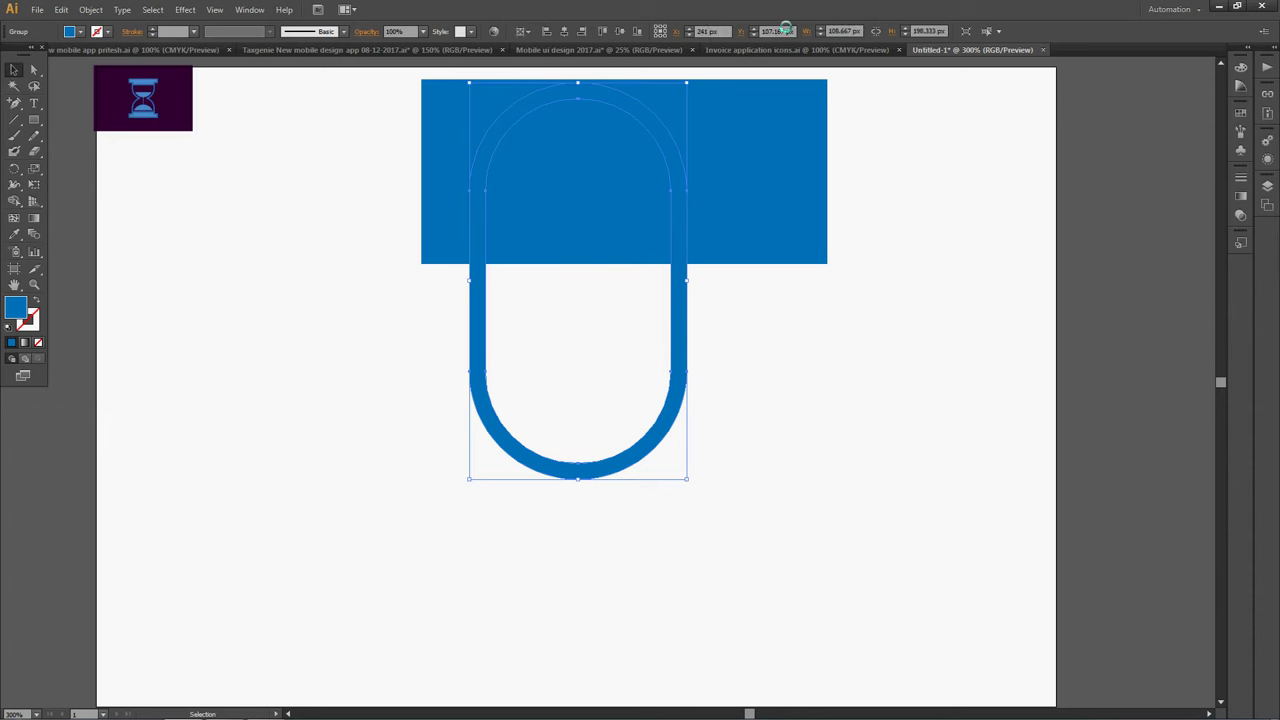
key(ctrl)
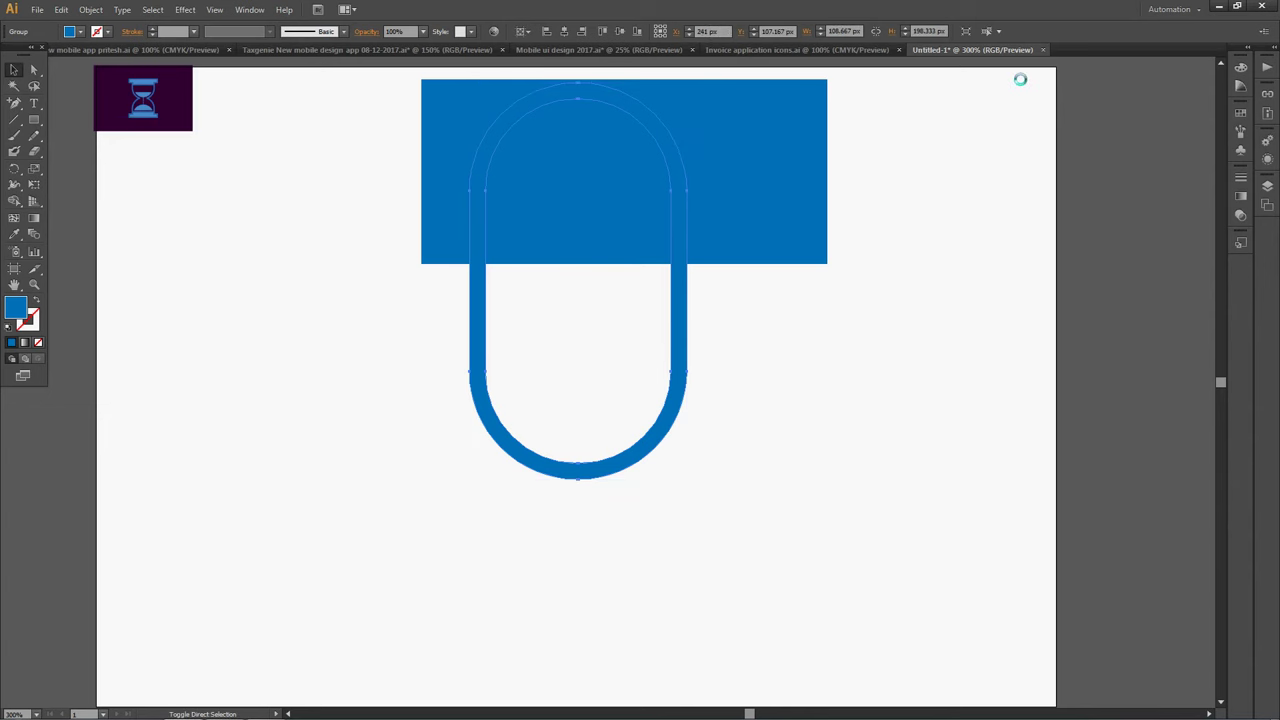
key(ctrl+shift+F9)
key(ctrl+8)
click(897, 233)
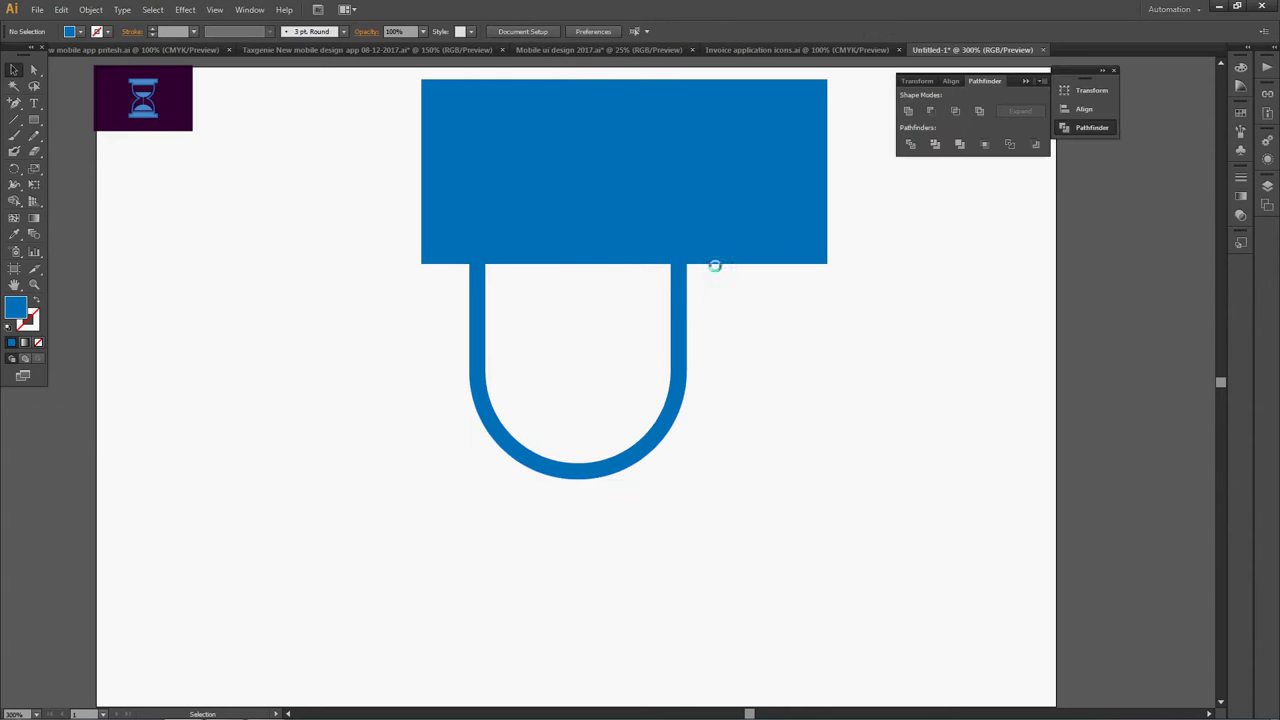
click(679, 231)
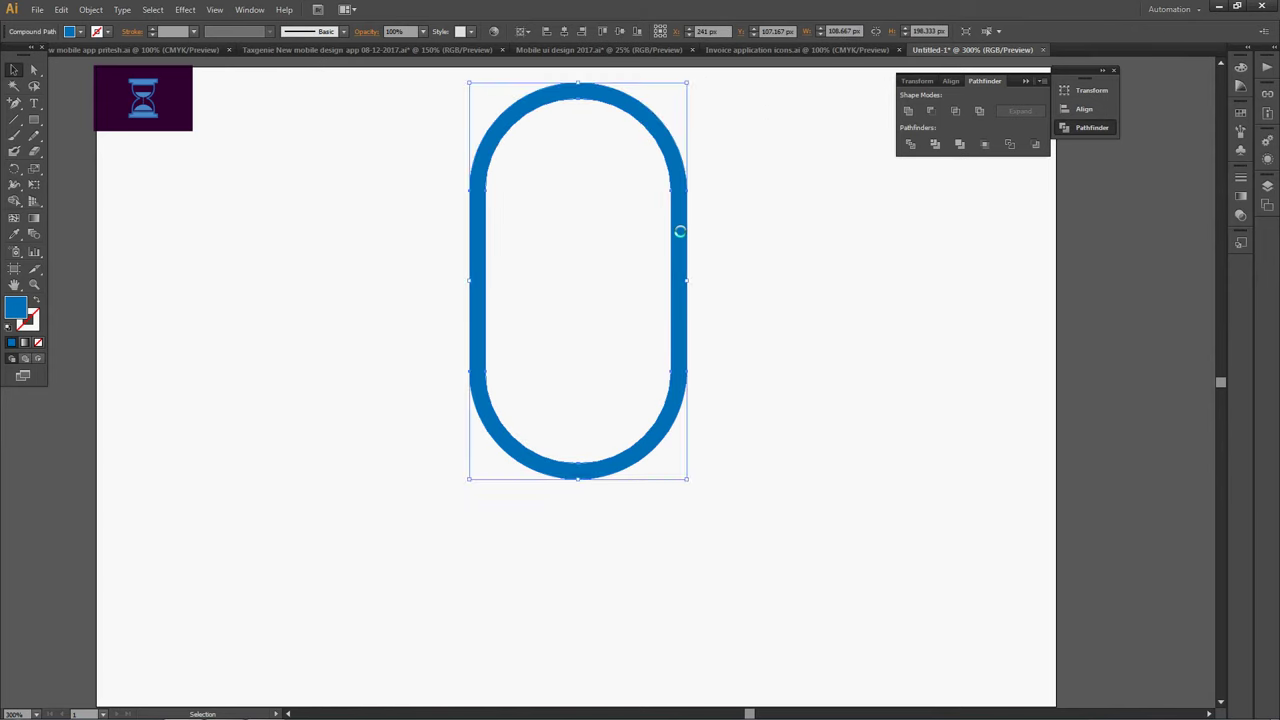
key(ctrl+z)
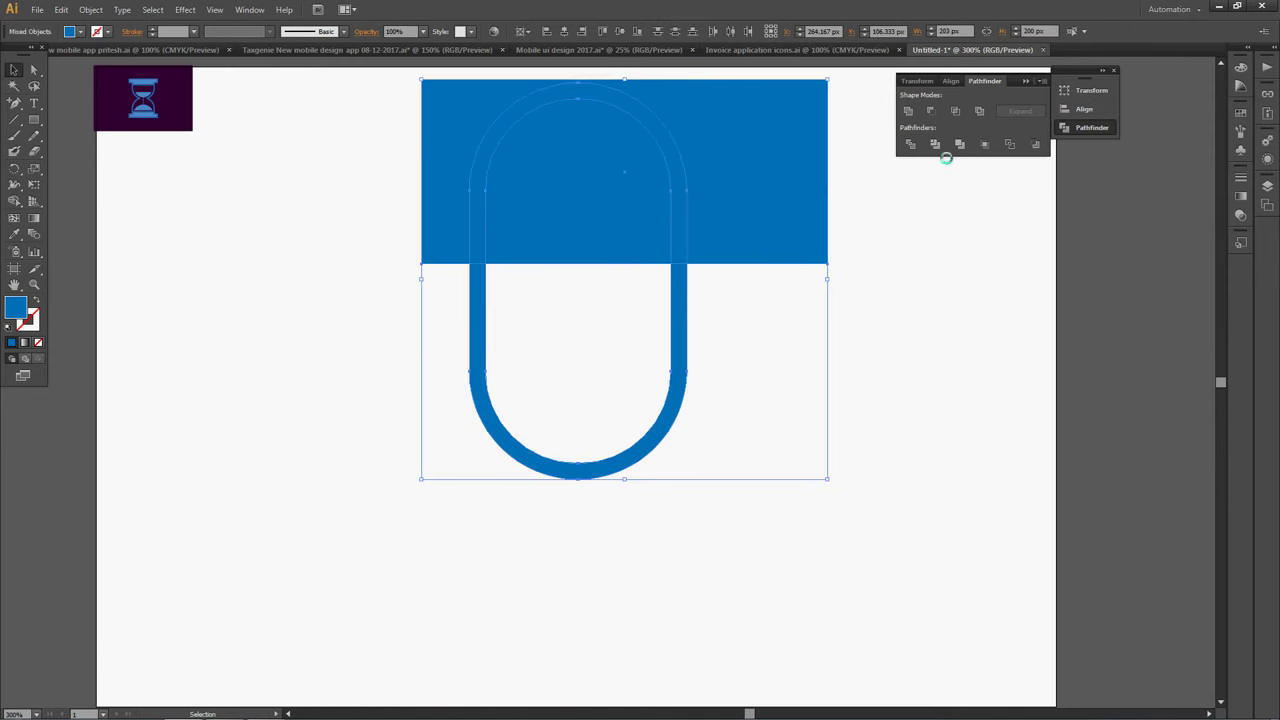
click(933, 111)
click(768, 259)
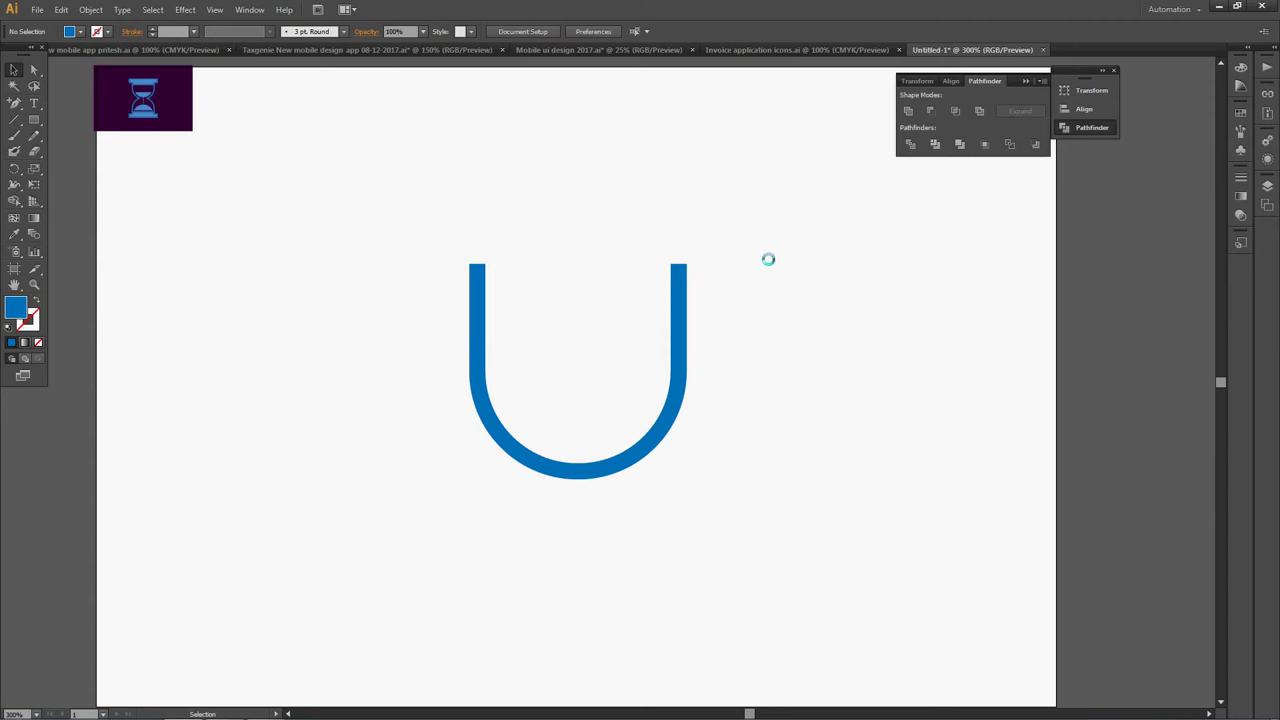
key(ctrl+plus)
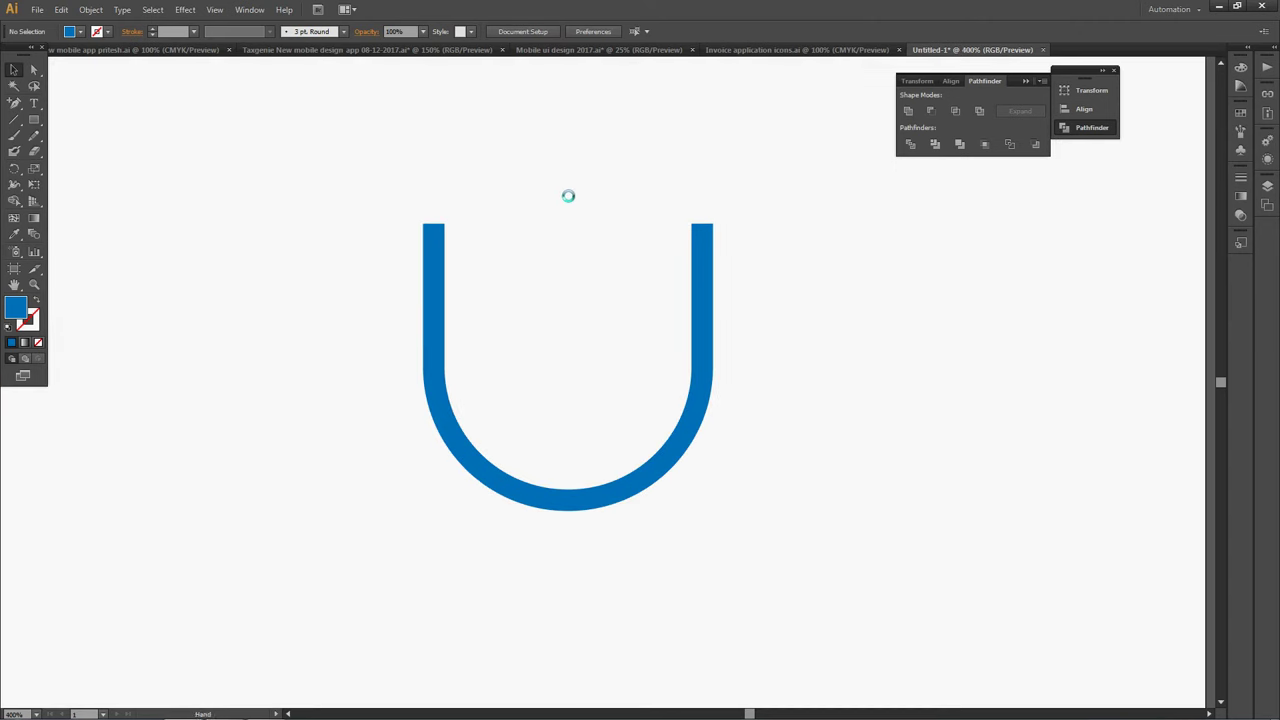
Draw a wide rectangle above the U with an 8 pt blue outline stroke
click(30, 119)
mouse_move(586, 312)
mouse_down()
mouse_move(903, 339)
mouse_move(917, 386)
mouse_move(914, 342)
mouse_move(920, 368)
mouse_up()
key(shift+x)
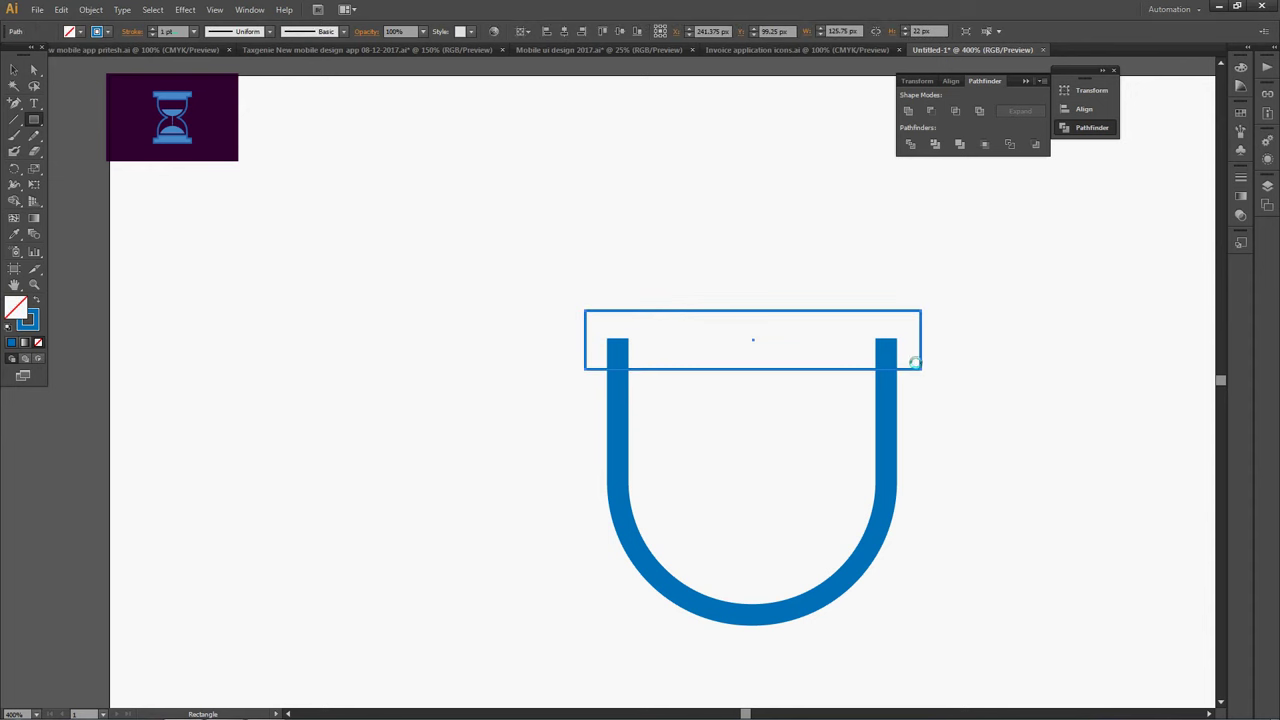
click(166, 31)
key(Up)
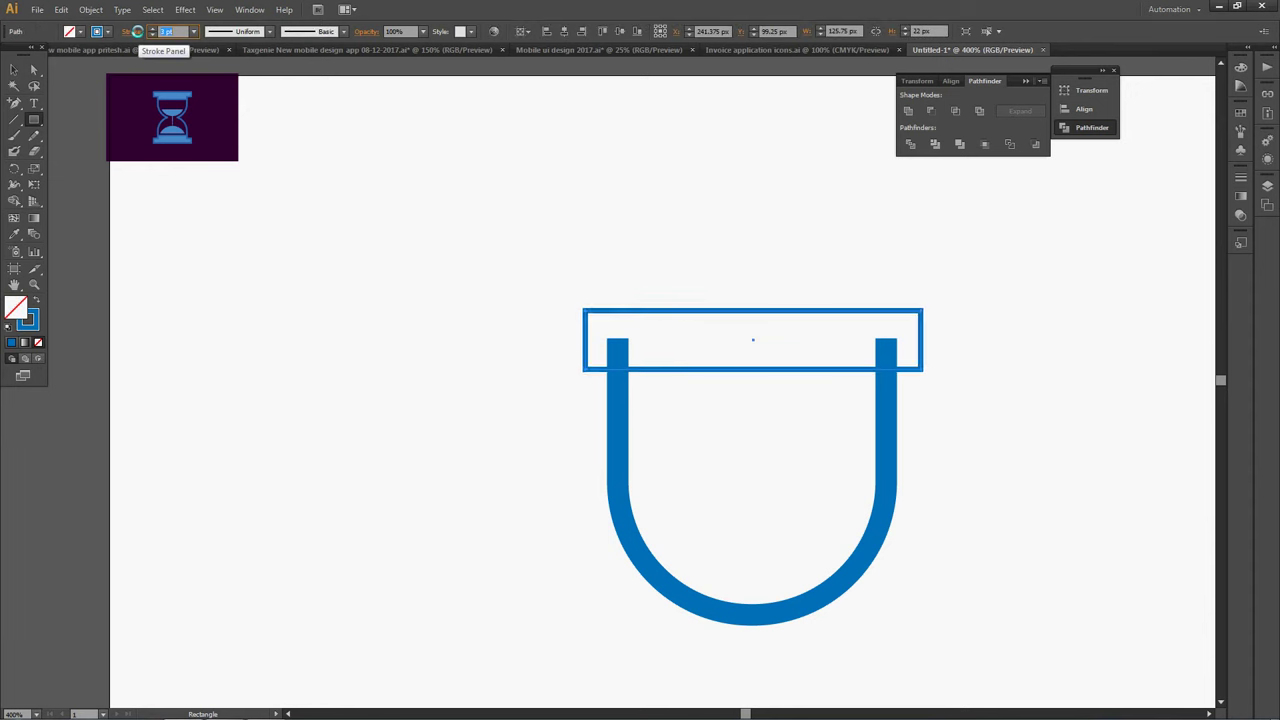
key(Up)
key(Up)
key(Up)
key(Up)
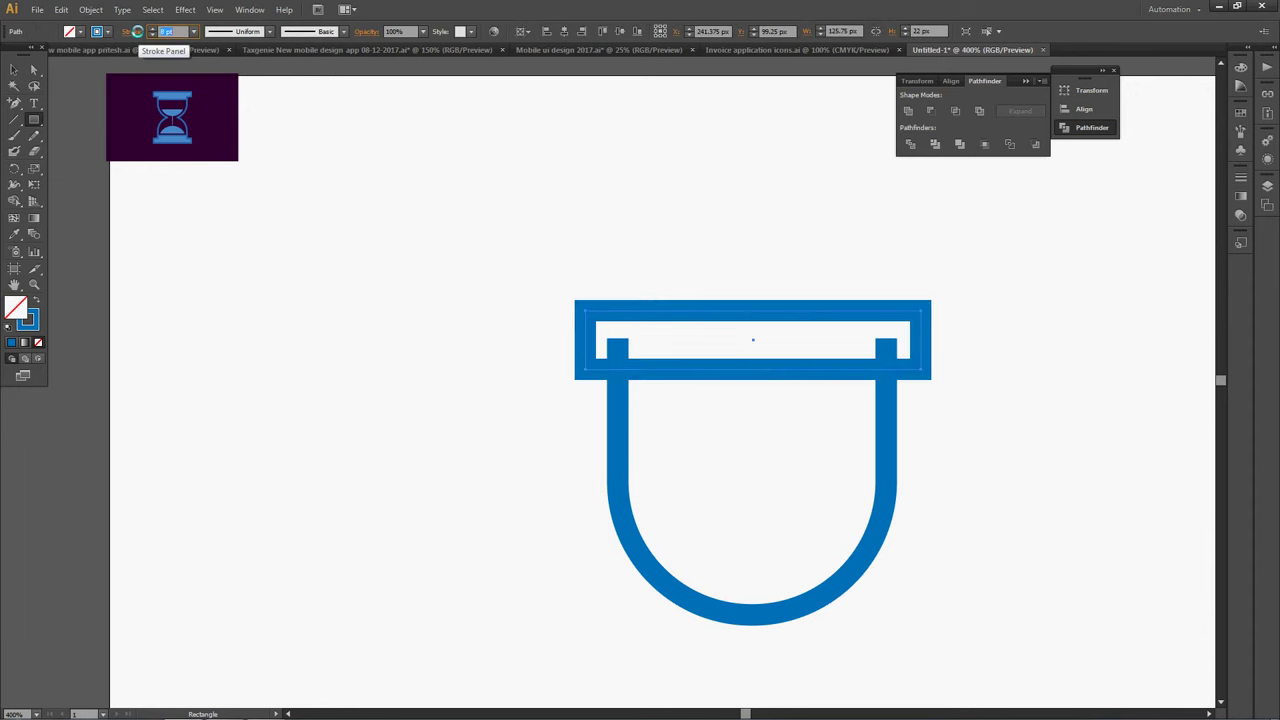
Move the cap rectangle up and centre the U horizontally beneath it
click(14, 70)
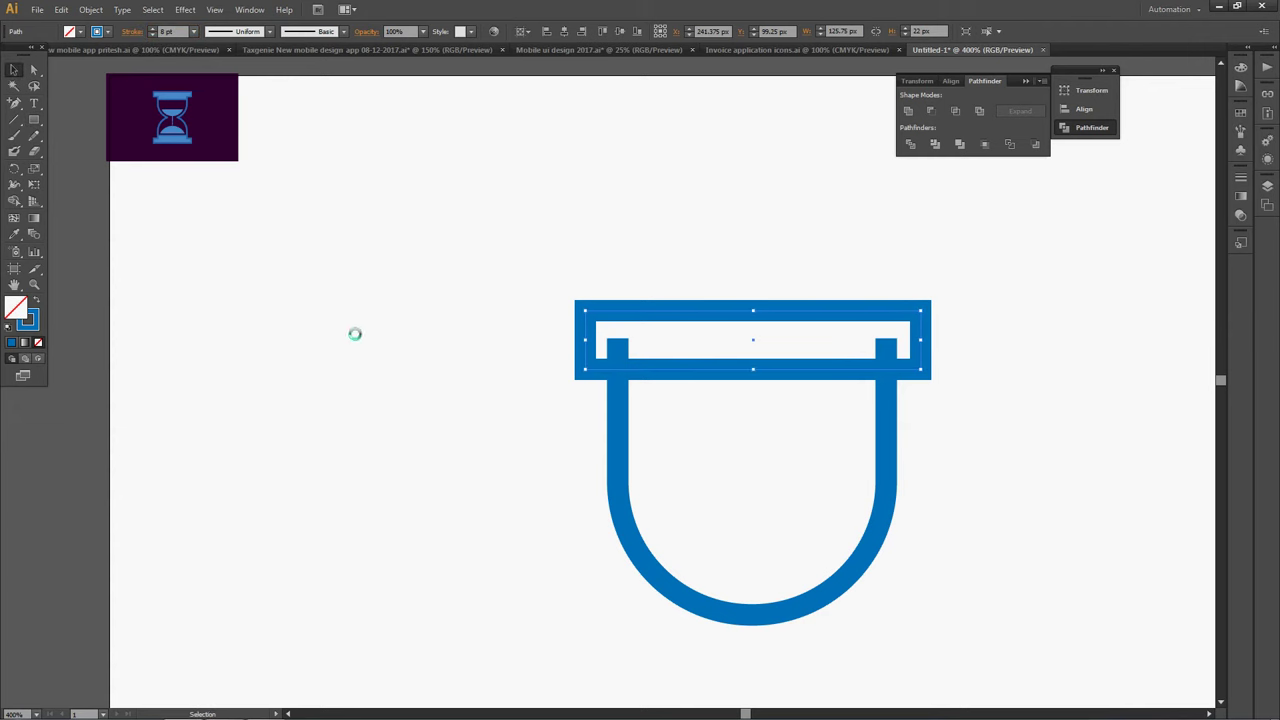
click(354, 334)
click(756, 373)
drag(756, 367, 752, 337)
drag(674, 182, 907, 678)
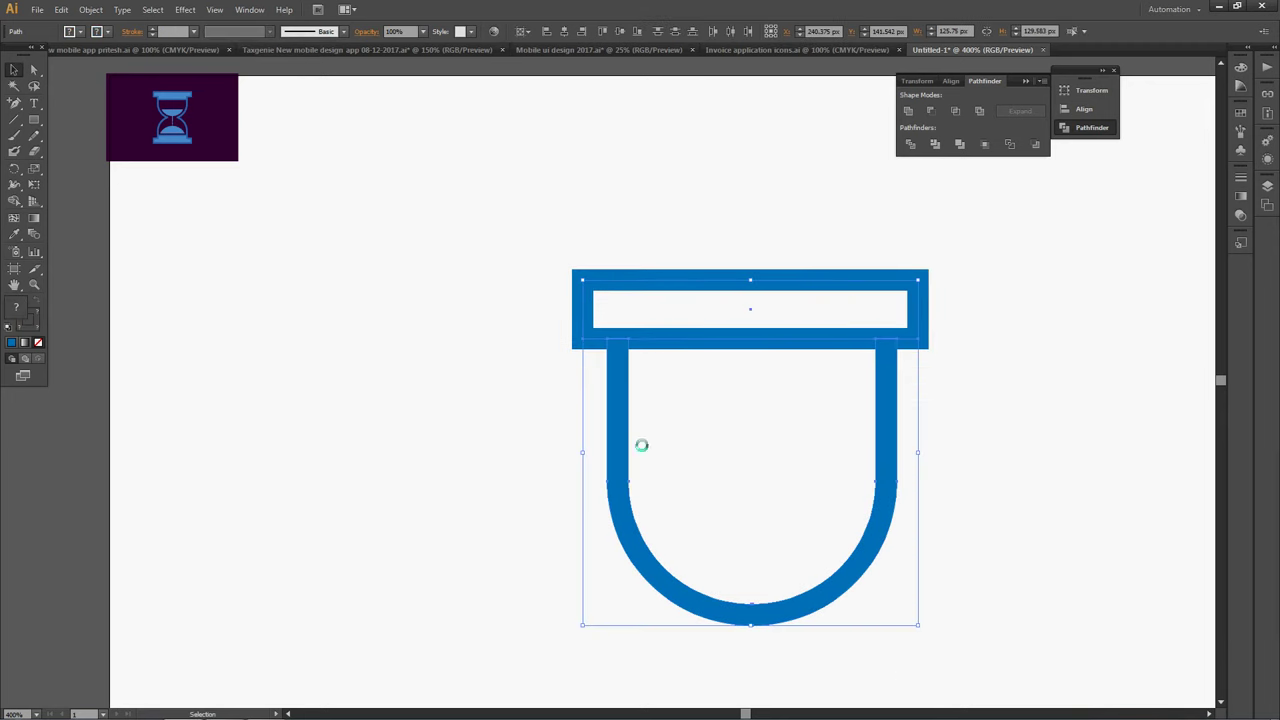
click(565, 31)
click(991, 277)
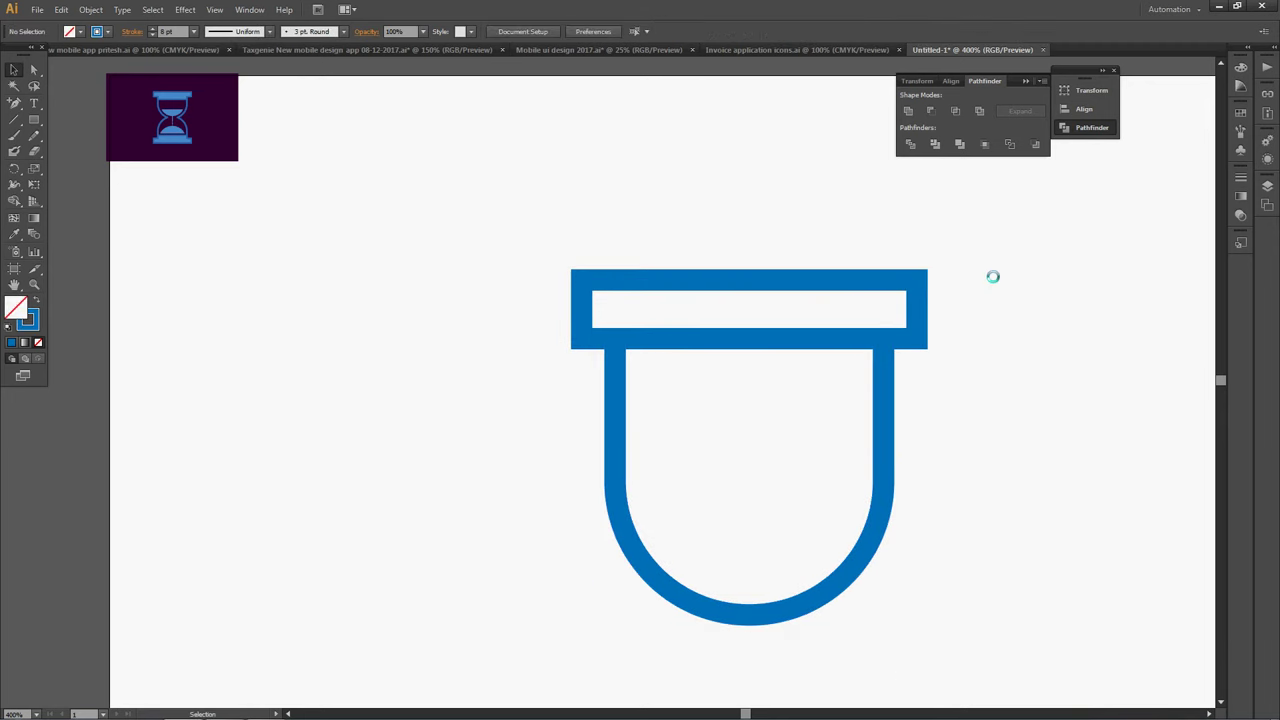
click(751, 283)
click(91, 9)
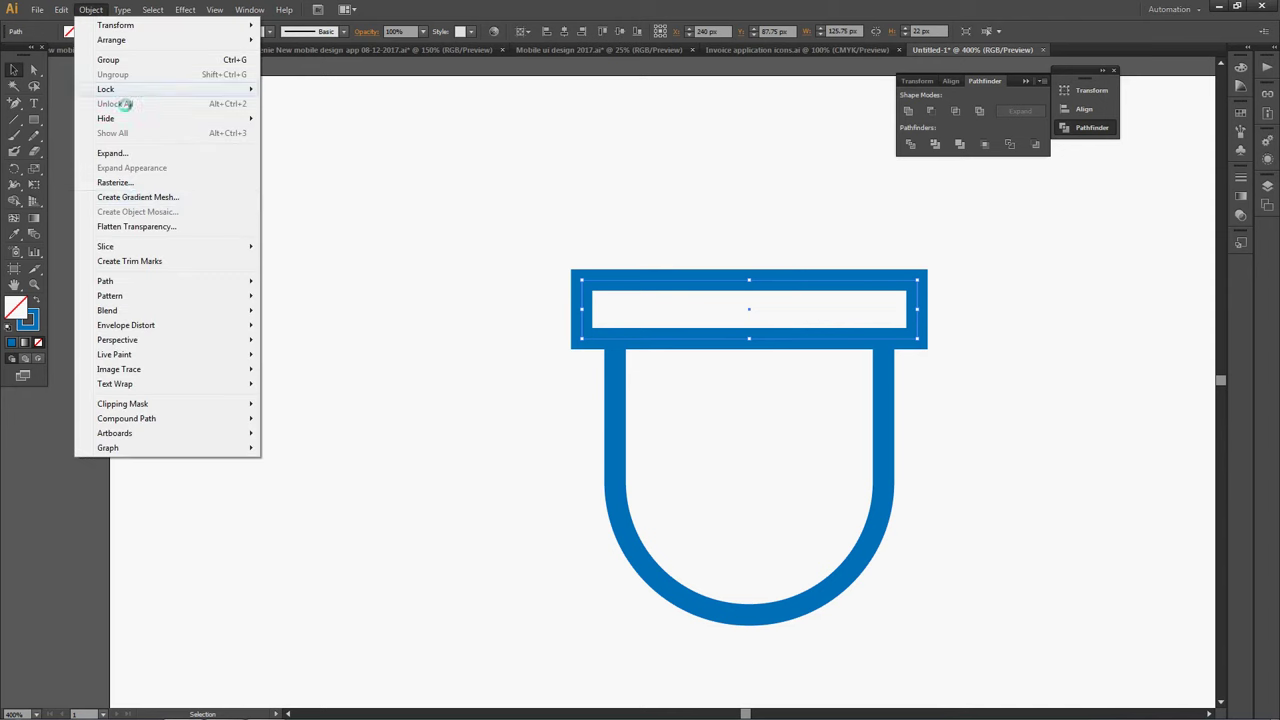
Expand only the cap's stroke, with Fill unchecked, into a solid shape
click(110, 153)
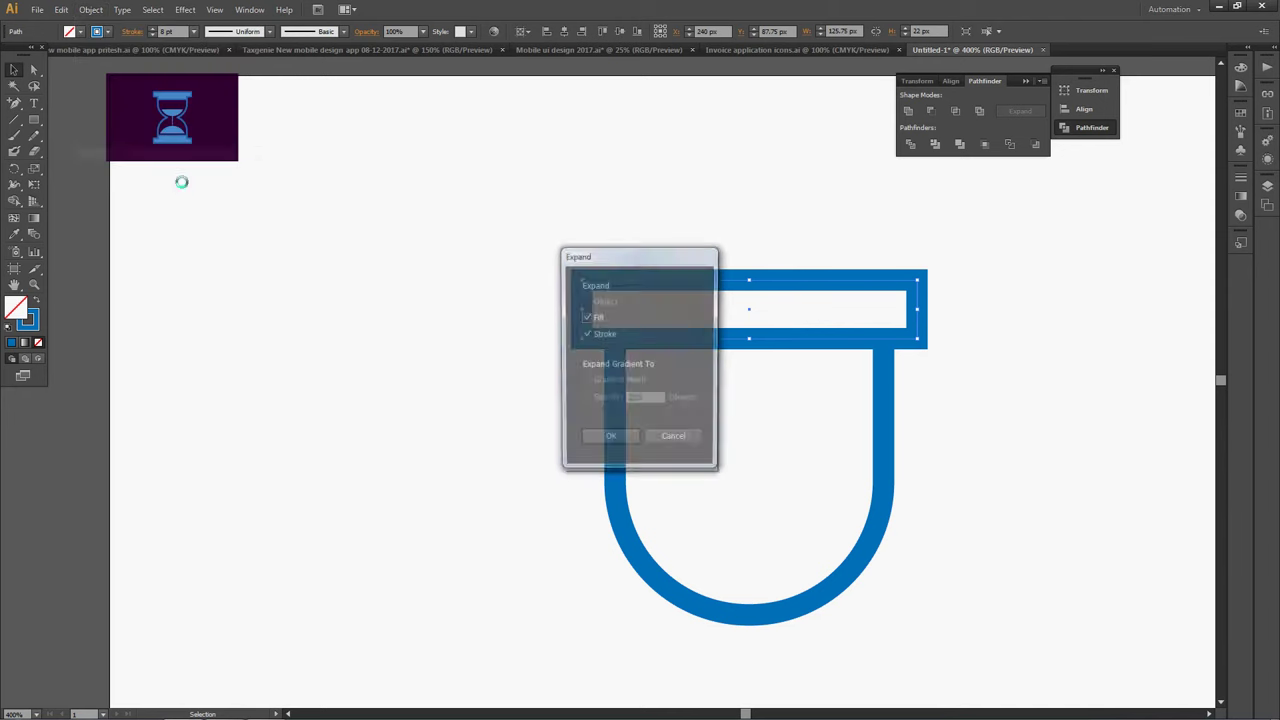
click(587, 318)
click(609, 438)
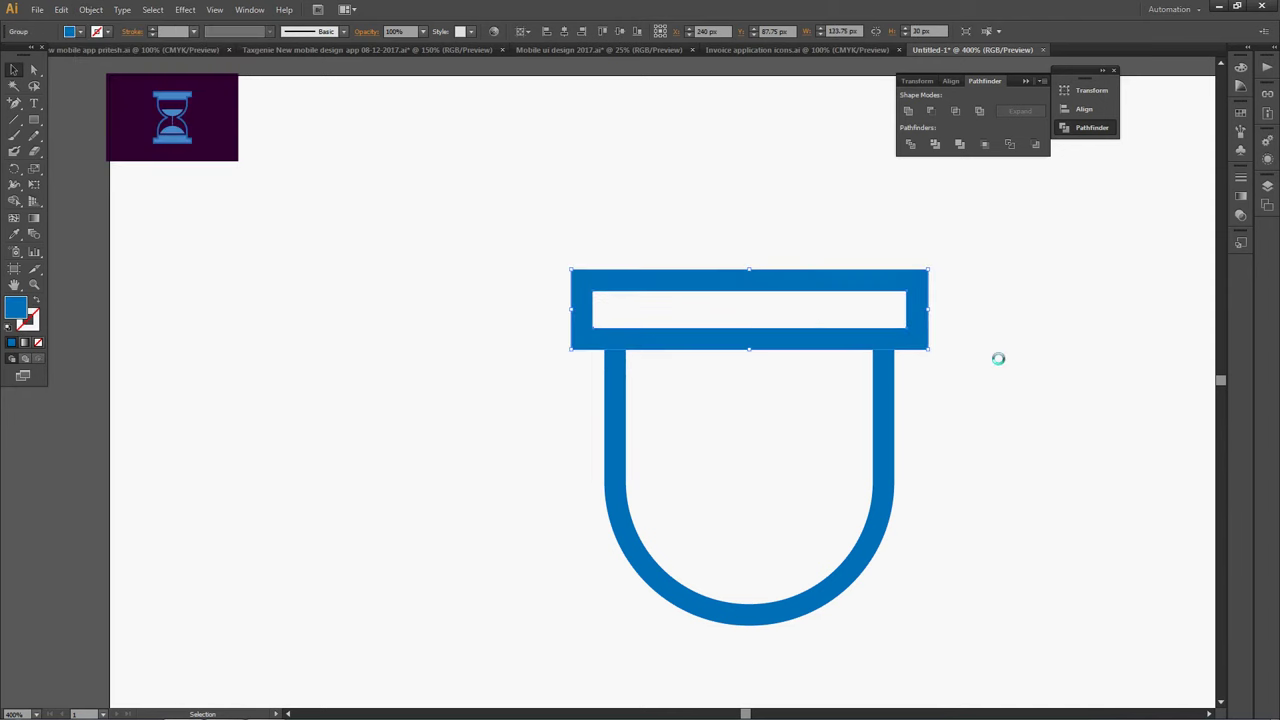
Nudge the cap down so it overlaps the tops of the U's legs
click(713, 382)
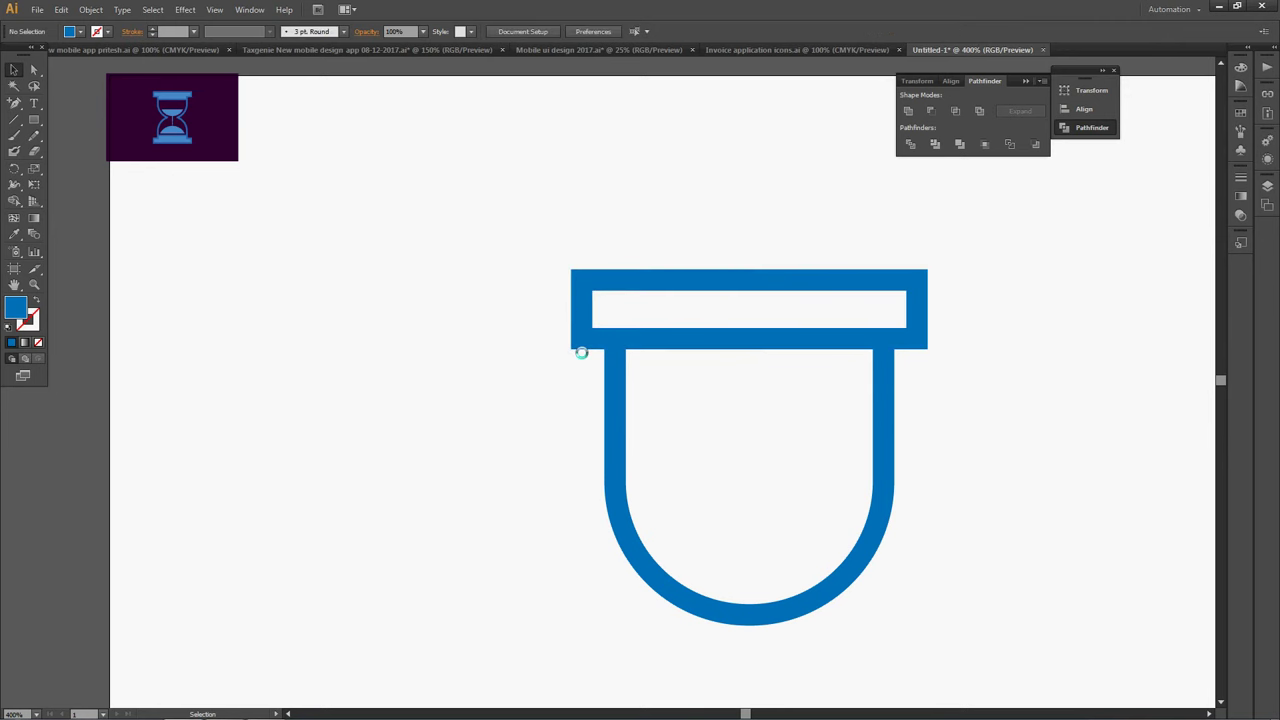
click(883, 429)
click(1005, 404)
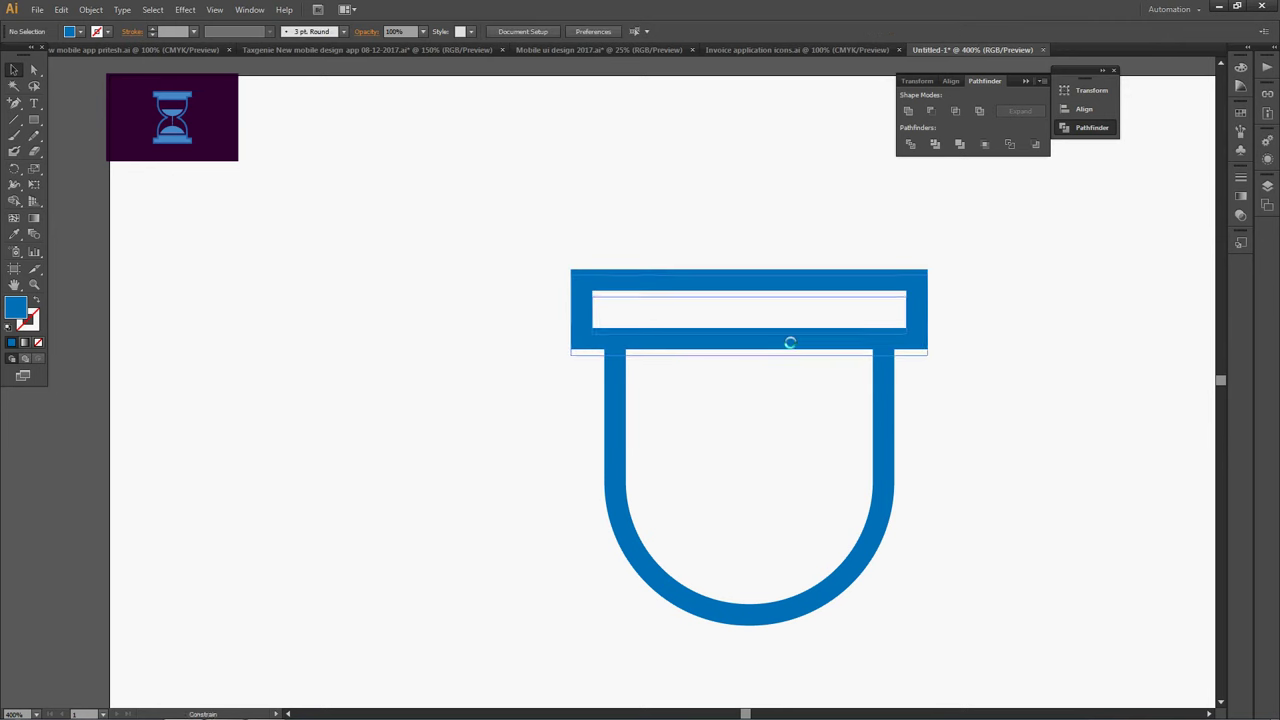
mouse_move(818, 341)
mouse_down()
mouse_move(820, 373)
mouse_move(817, 351)
mouse_up()
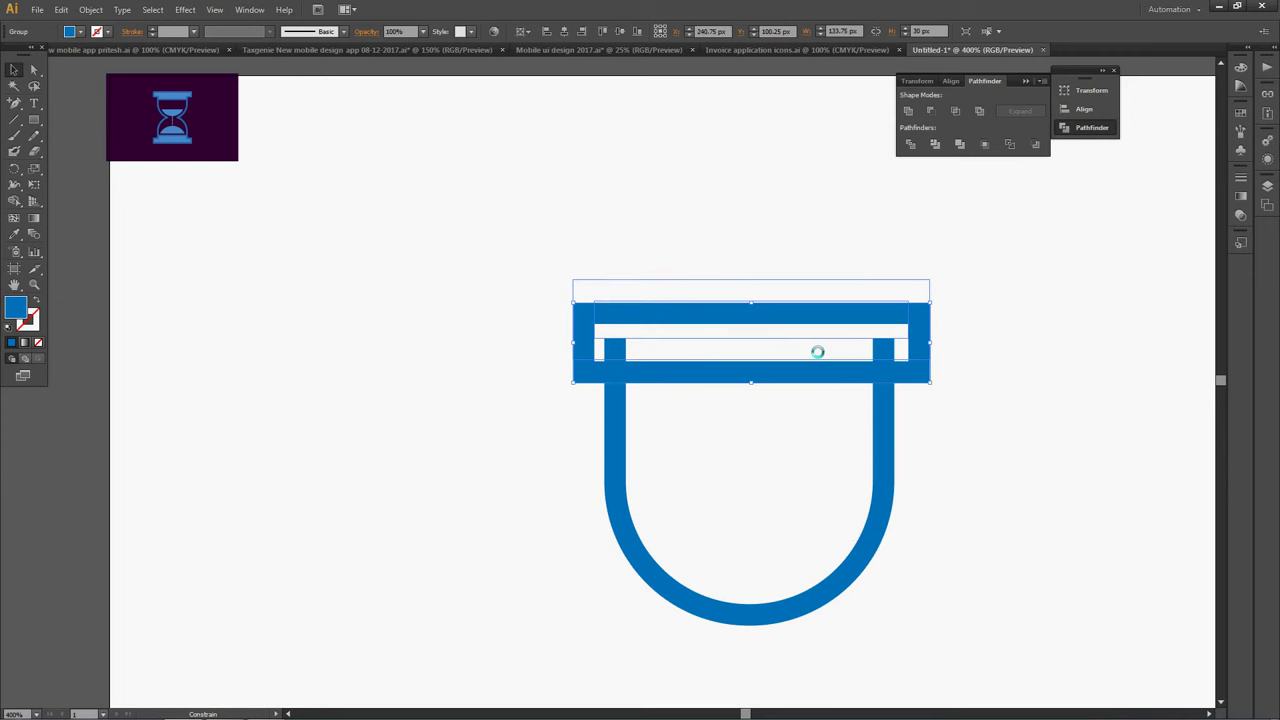
drag(817, 351, 817, 350)
click(1050, 342)
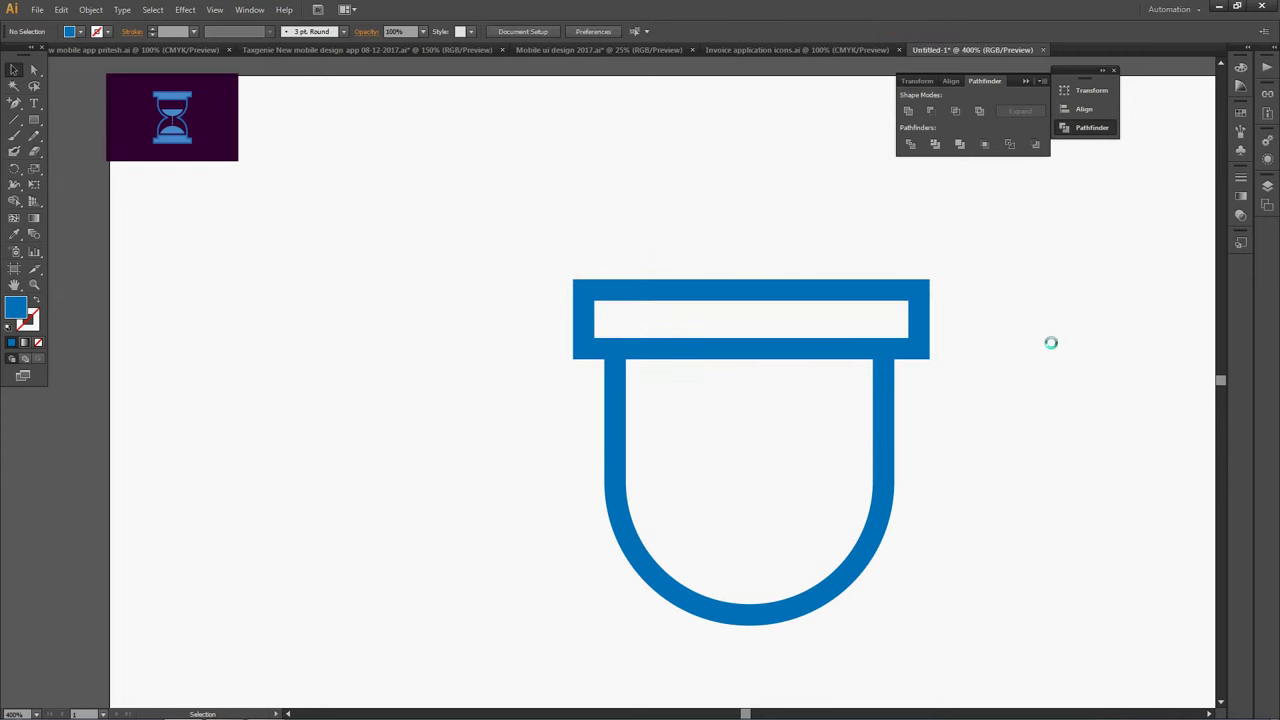
Align the cap and U on their horizontal centres
key(ctrl+plus)
key(ctrl+plus)
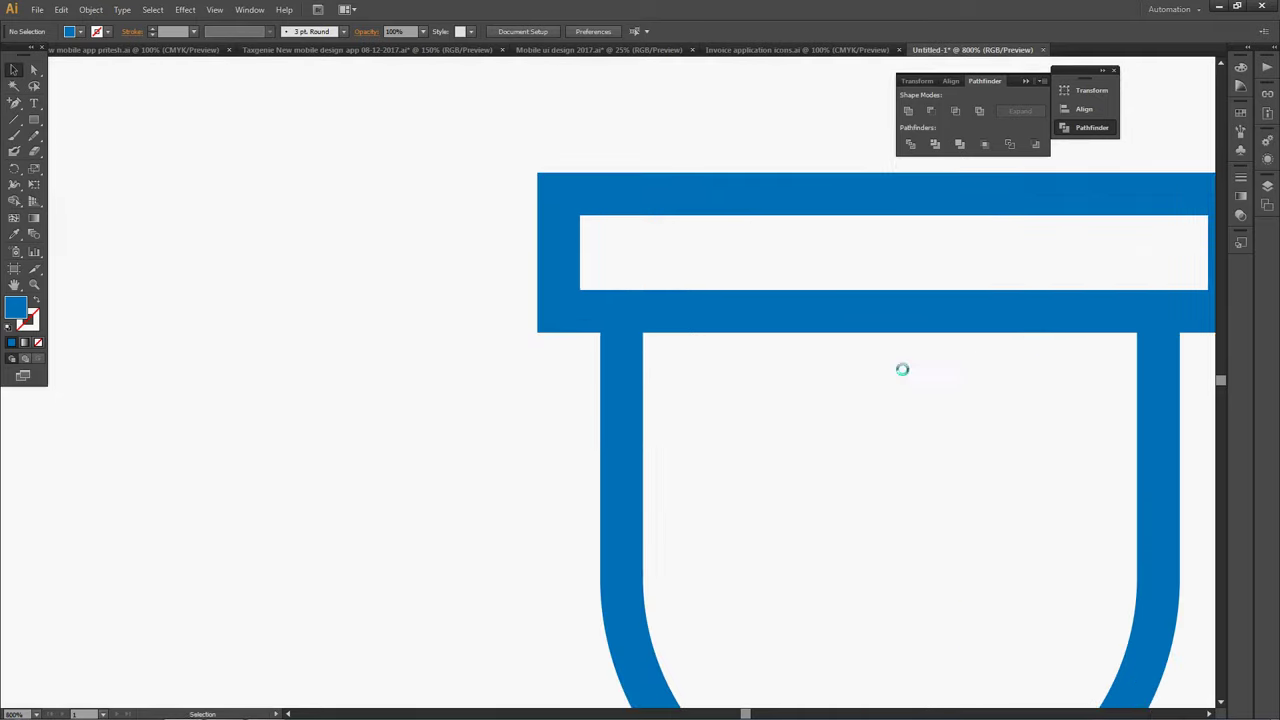
drag(477, 143, 966, 494)
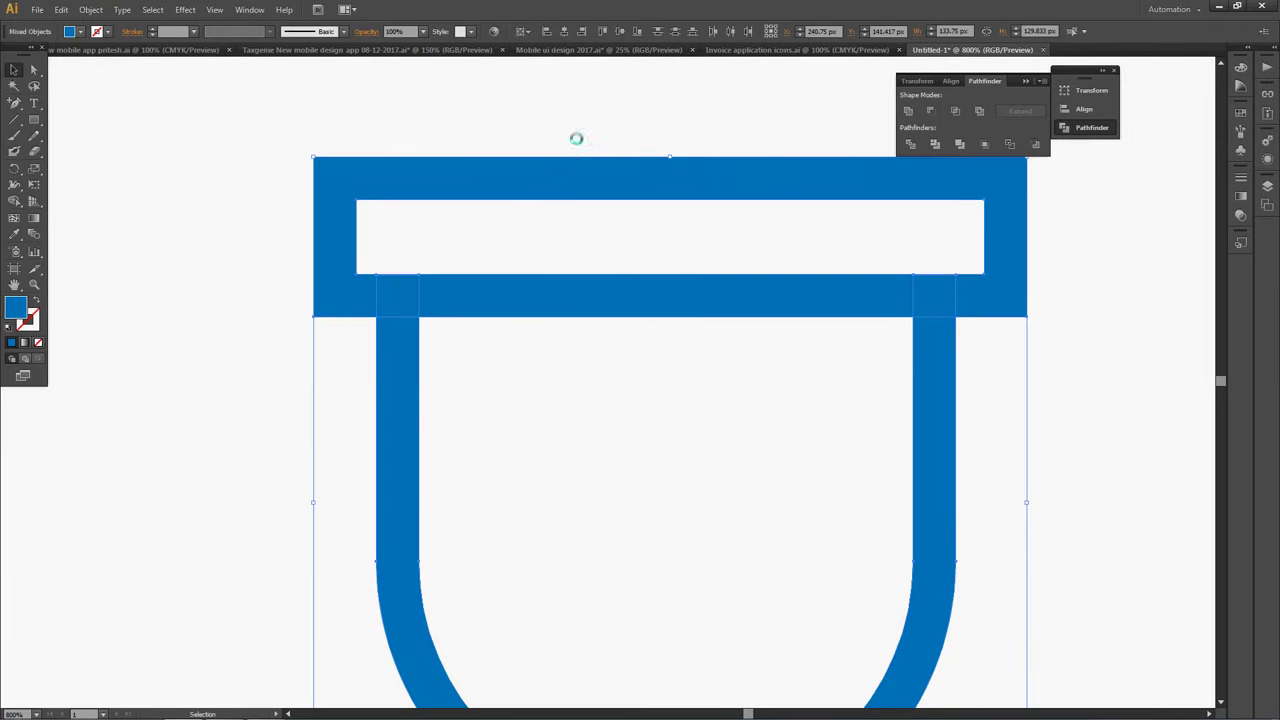
click(515, 413)
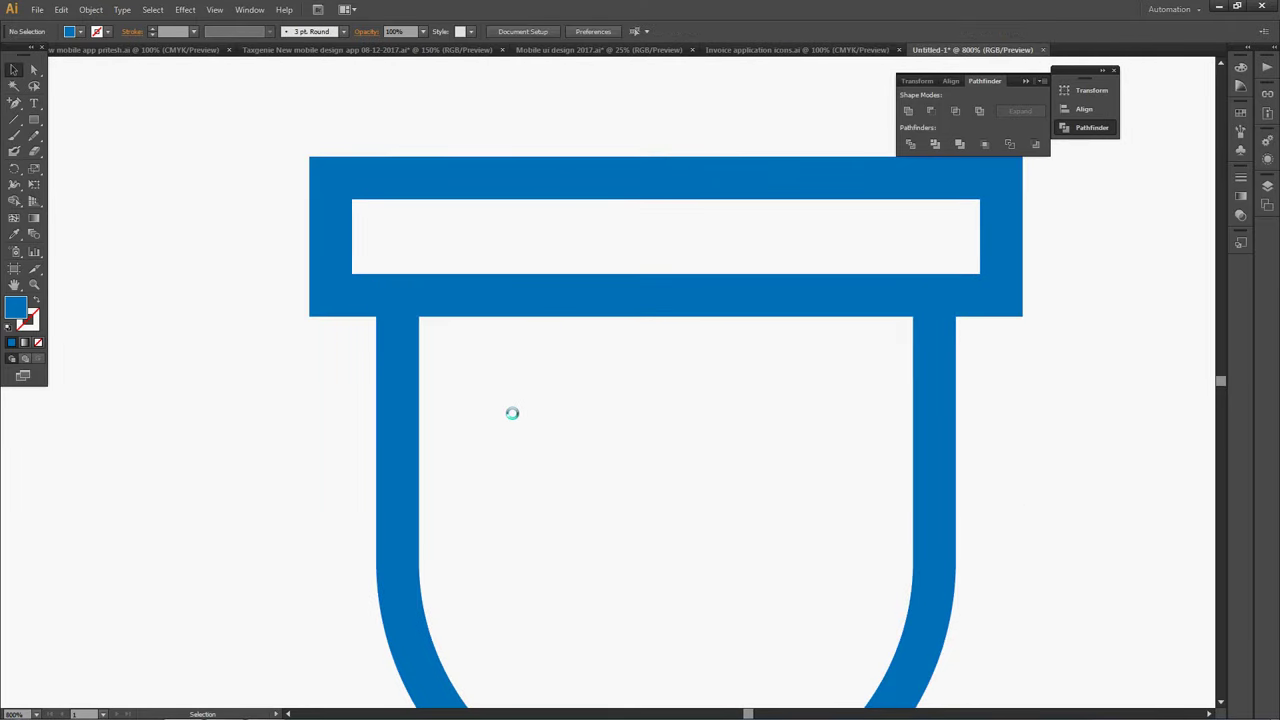
key(ctrl+plus)
click(509, 371)
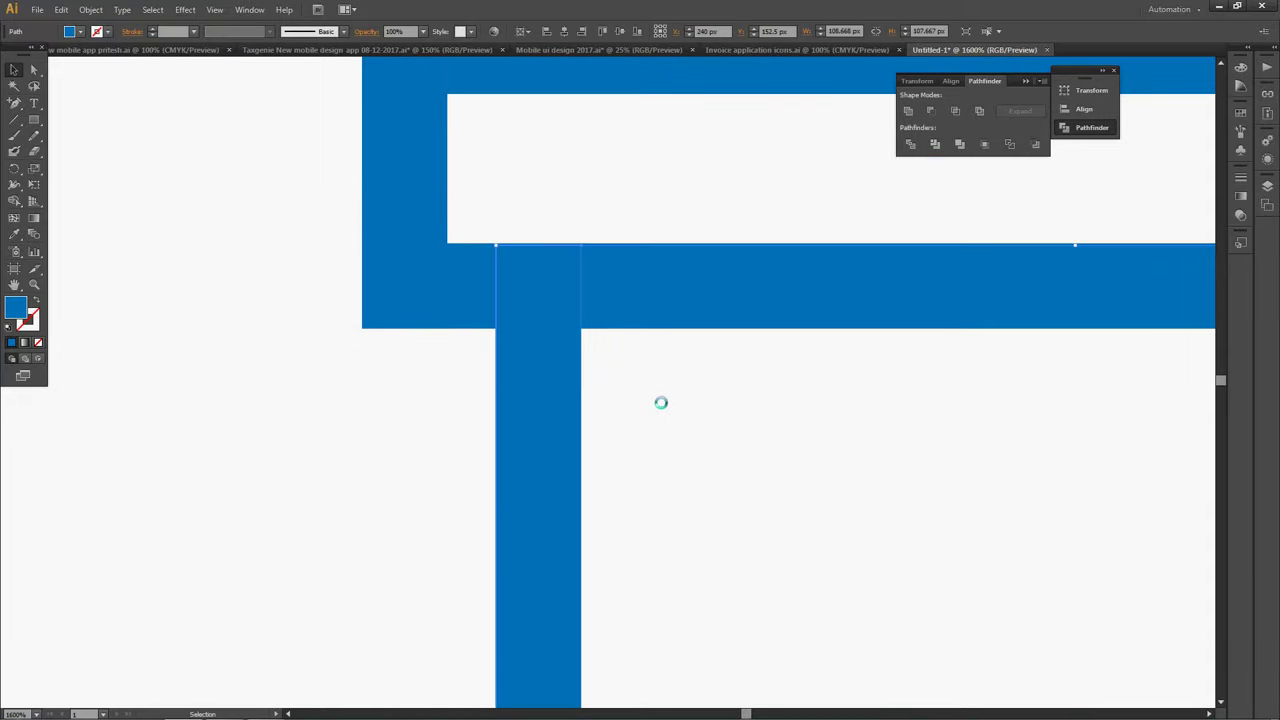
click(689, 422)
Switch to Outline view, zoomed in on the left leg's join with the cap
key(ctrl+plus)
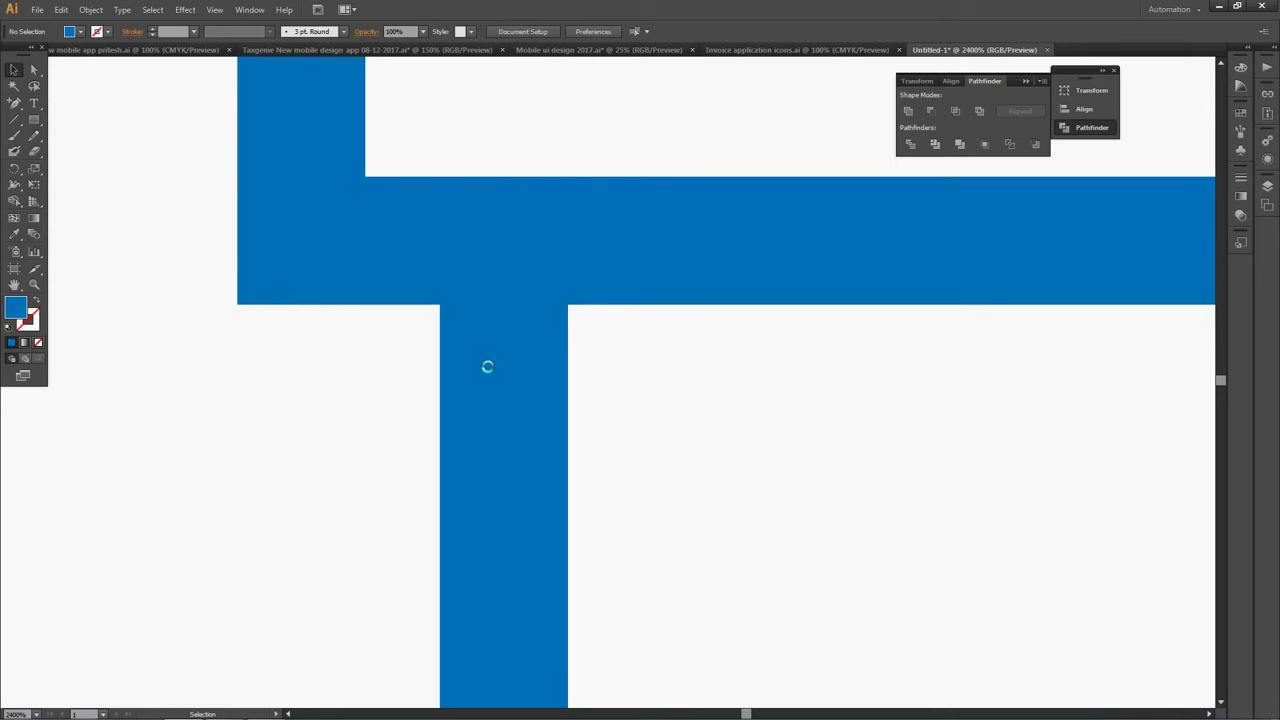
key(ctrl+plus)
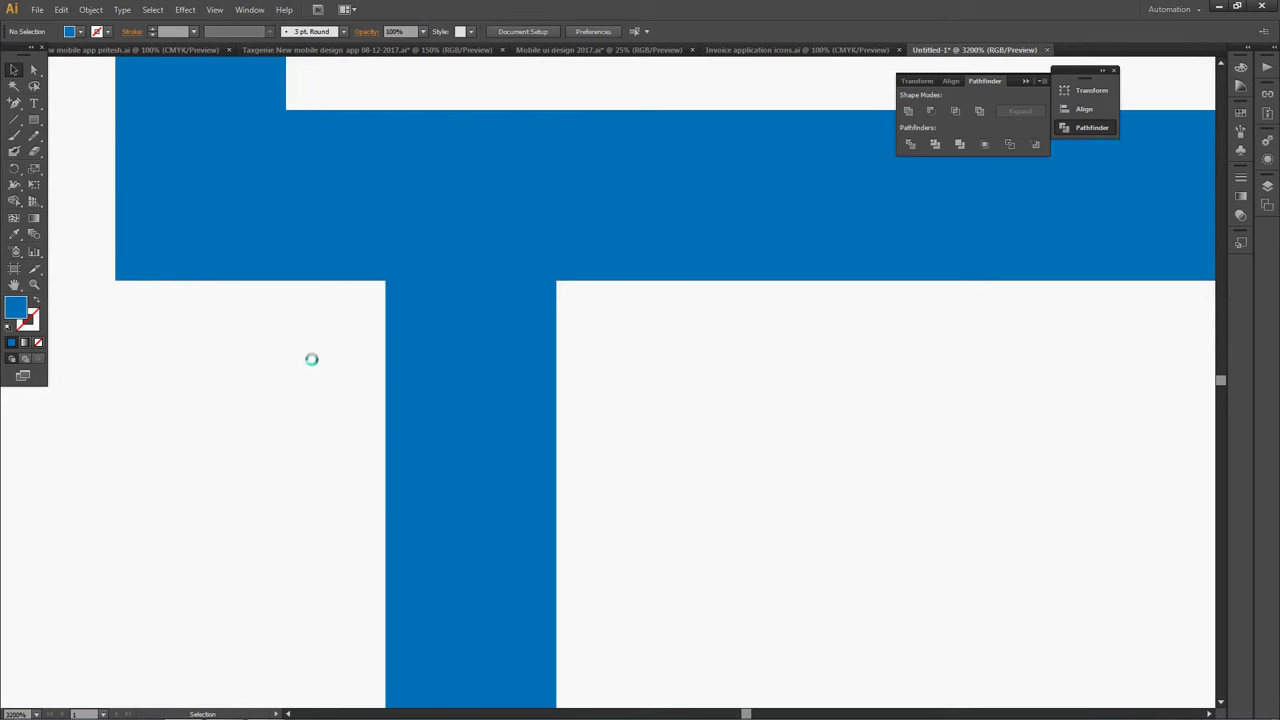
right_click(228, 368)
click(271, 529)
drag(706, 336, 788, 466)
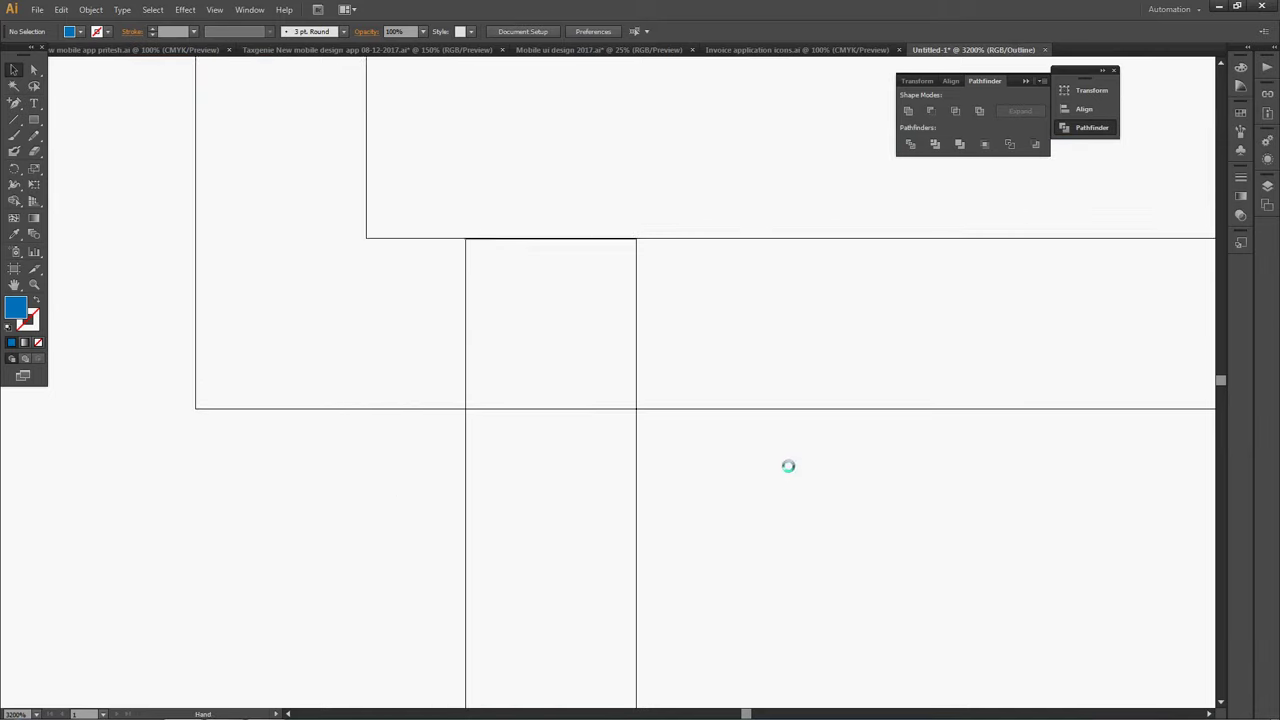
key(ctrl+plus)
key(ctrl+plus)
drag(614, 198, 739, 400)
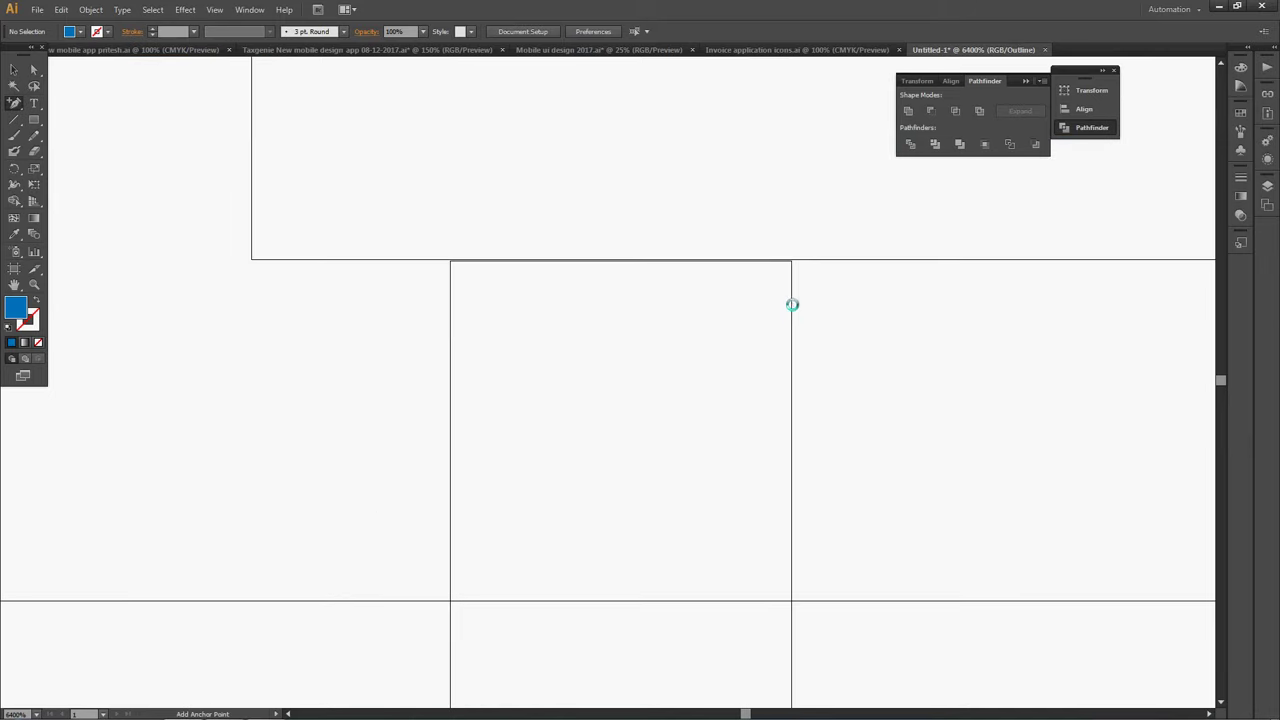
Move the left leg's top edge so it meets the cap
click(14, 70)
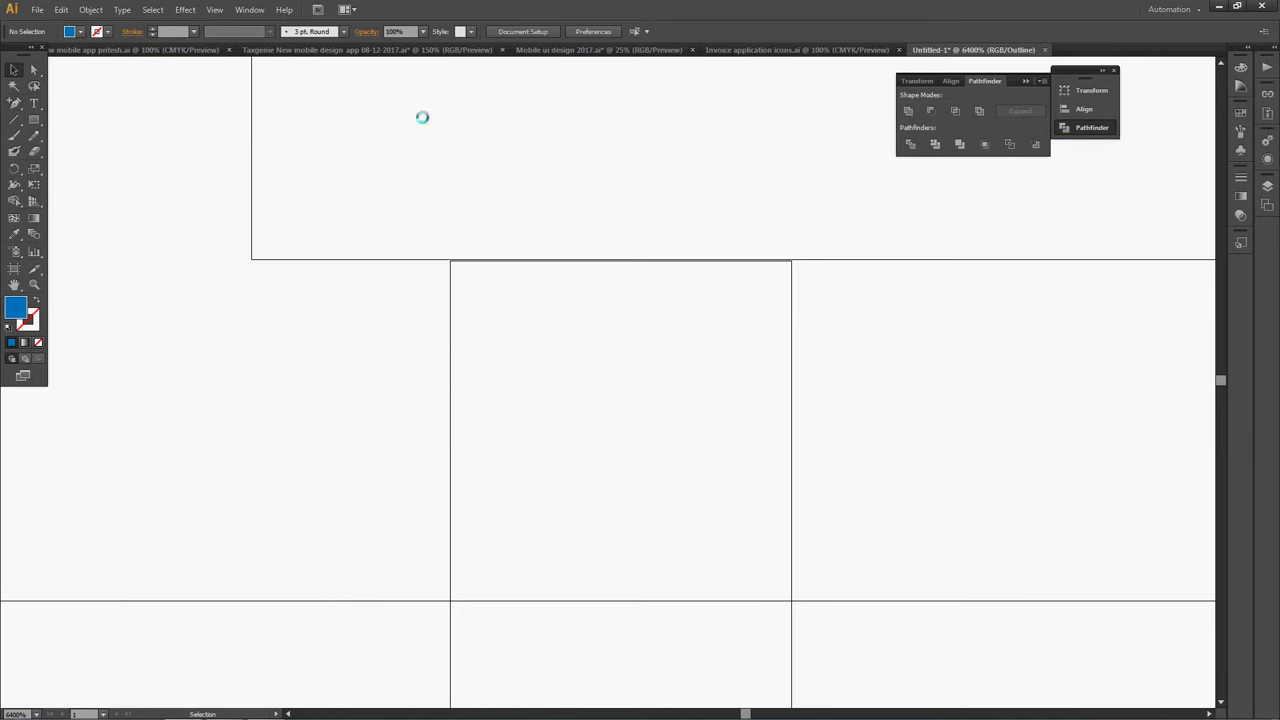
click(450, 297)
key(Up)
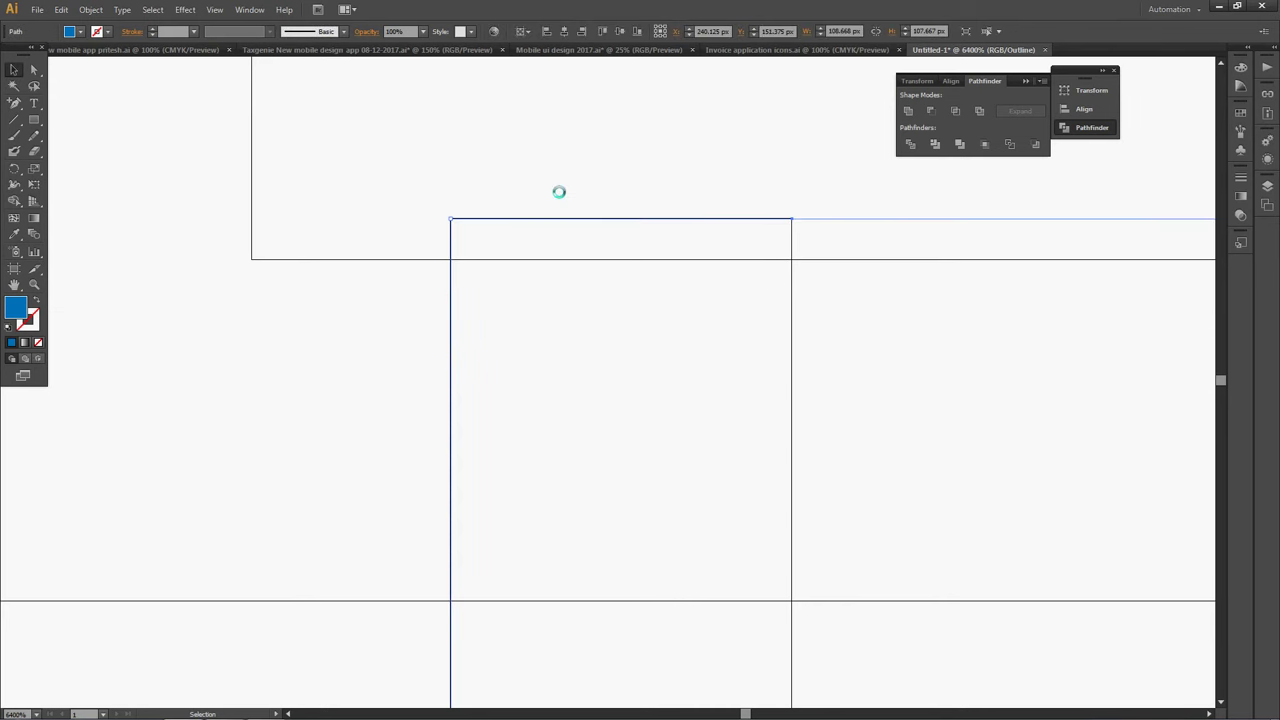
drag(626, 218, 626, 259)
click(683, 231)
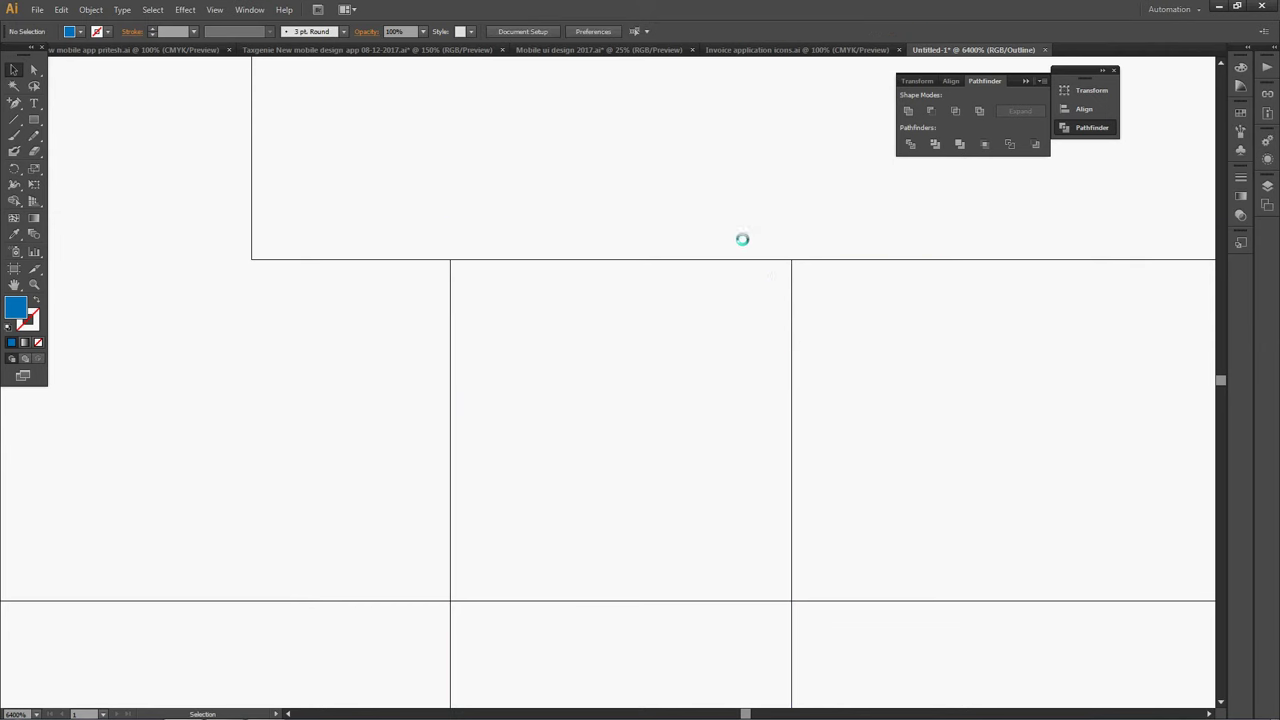
scroll(754, 277, down, 3)
scroll(743, 271, down, 3)
Return to full-colour Preview and select the cap and U together
scroll(720, 329, down, 3)
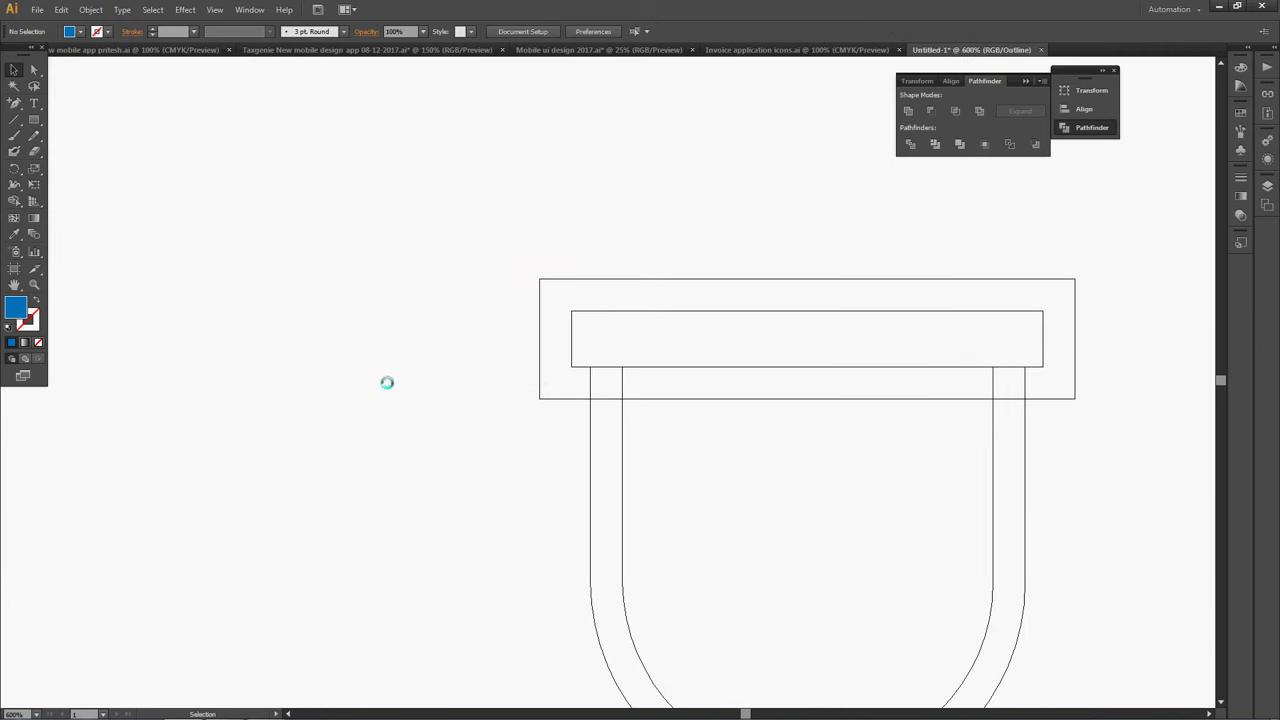
right_click(388, 382)
click(424, 544)
drag(1120, 467, 807, 321)
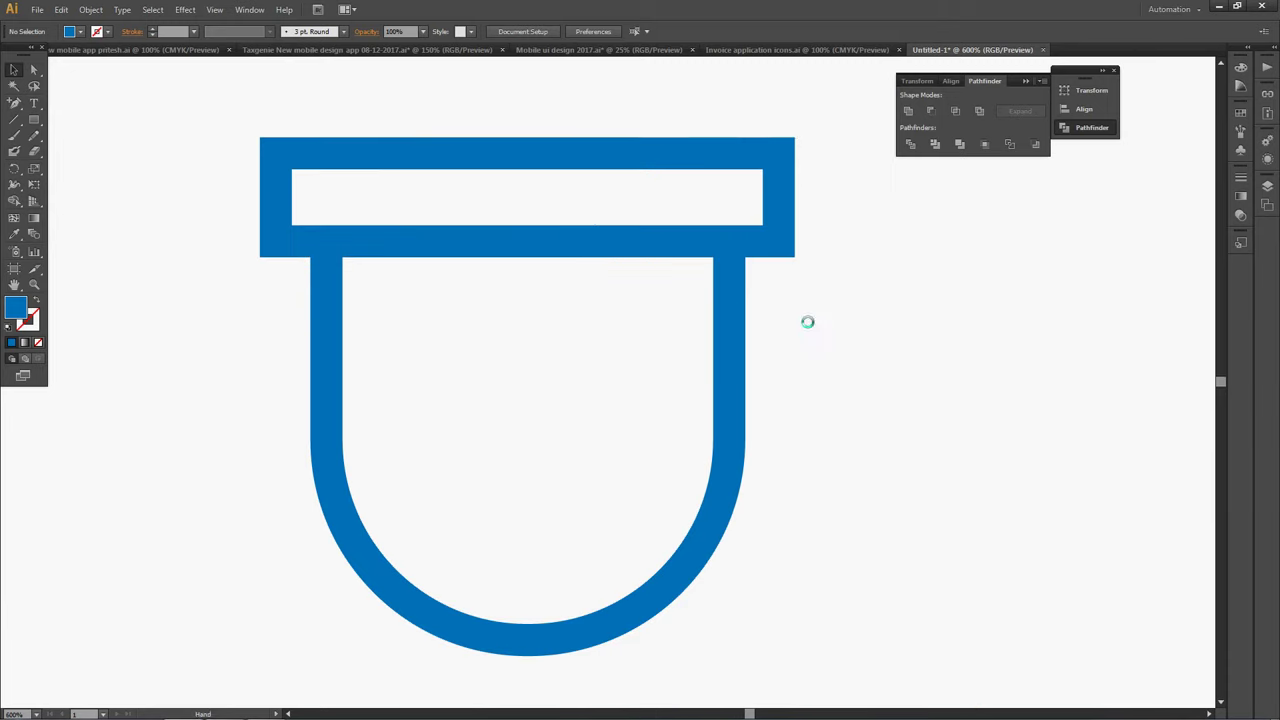
drag(819, 137, 460, 477)
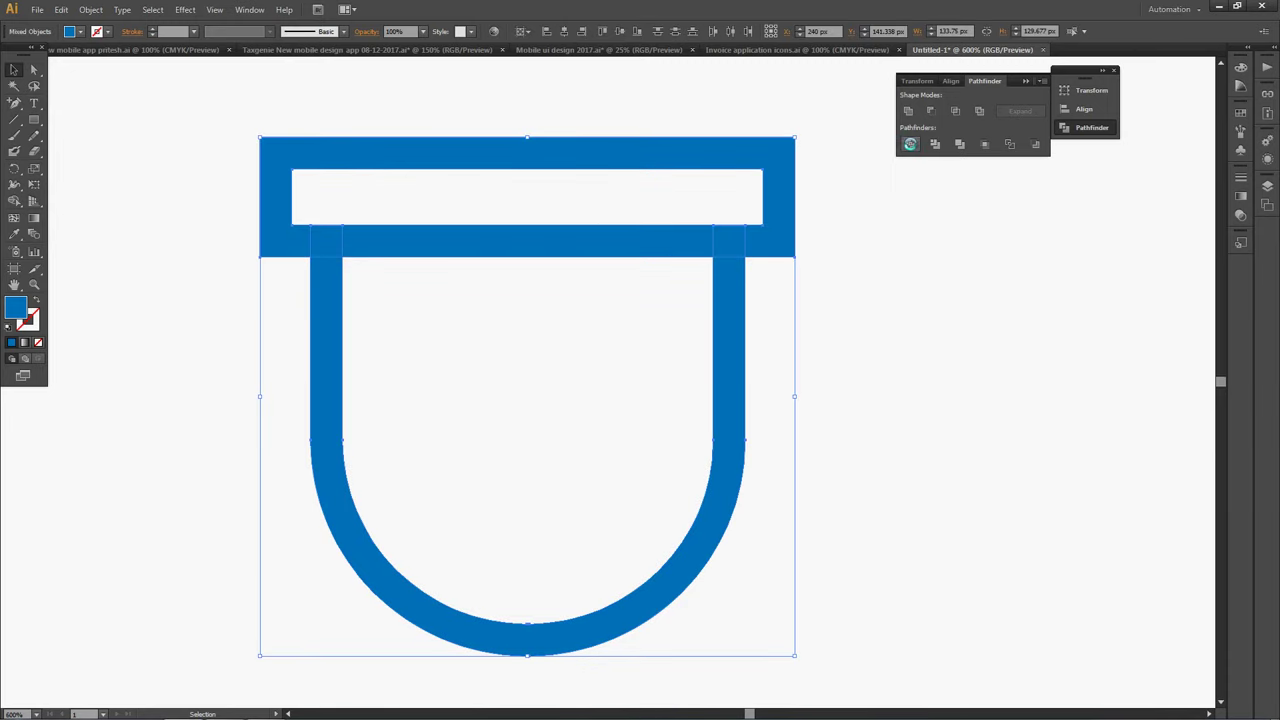
right_click(714, 248)
click(771, 323)
Release the cap's compound path and check its inner and outer rectangles
click(697, 246)
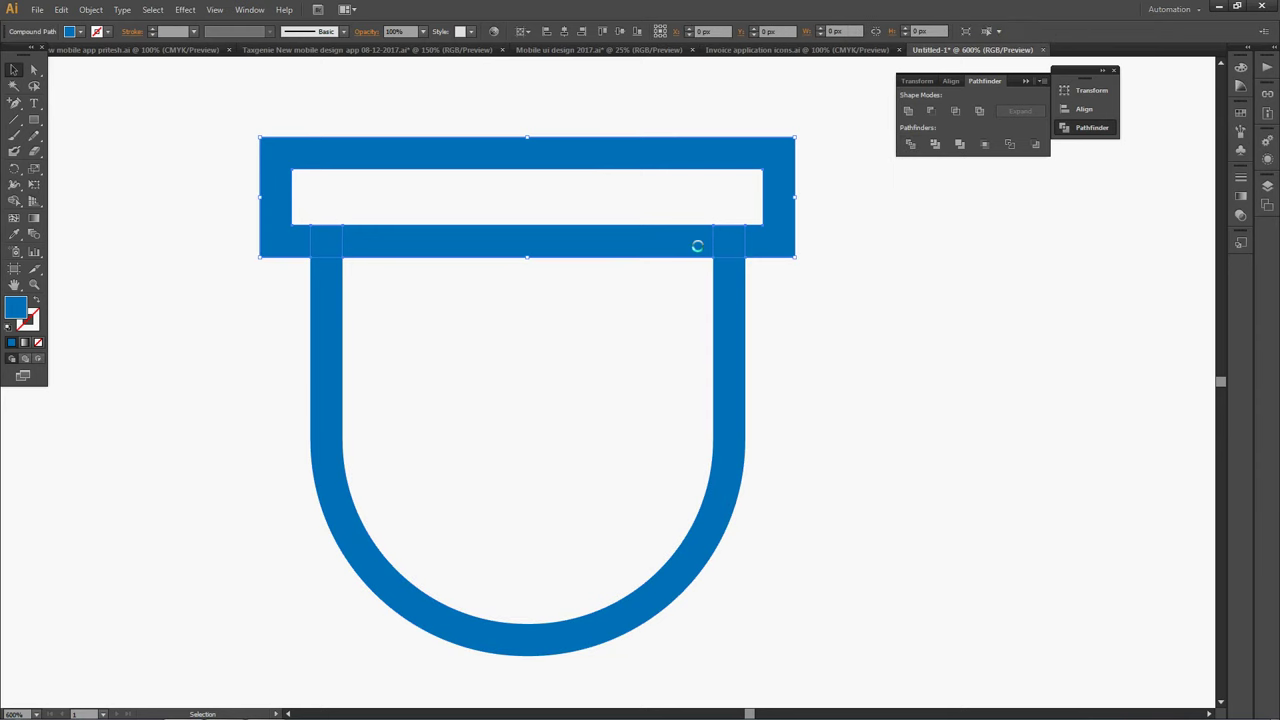
right_click(724, 248)
click(768, 325)
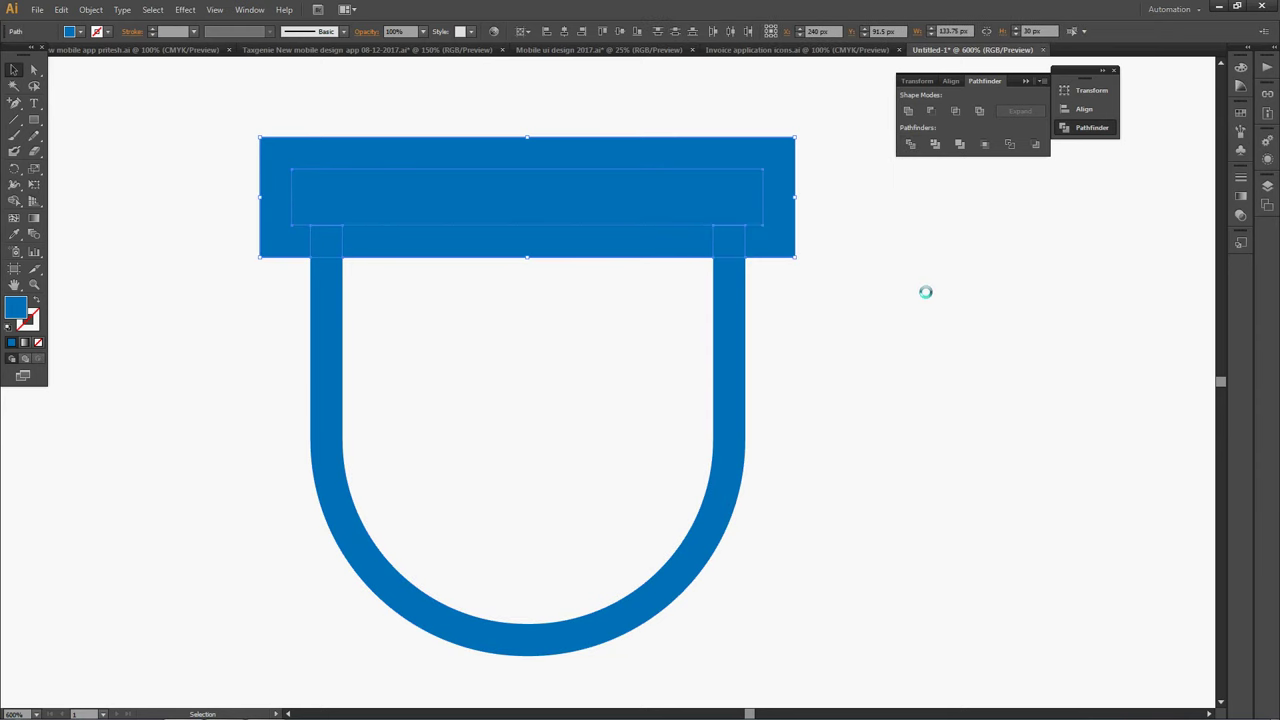
click(925, 292)
click(656, 198)
click(952, 285)
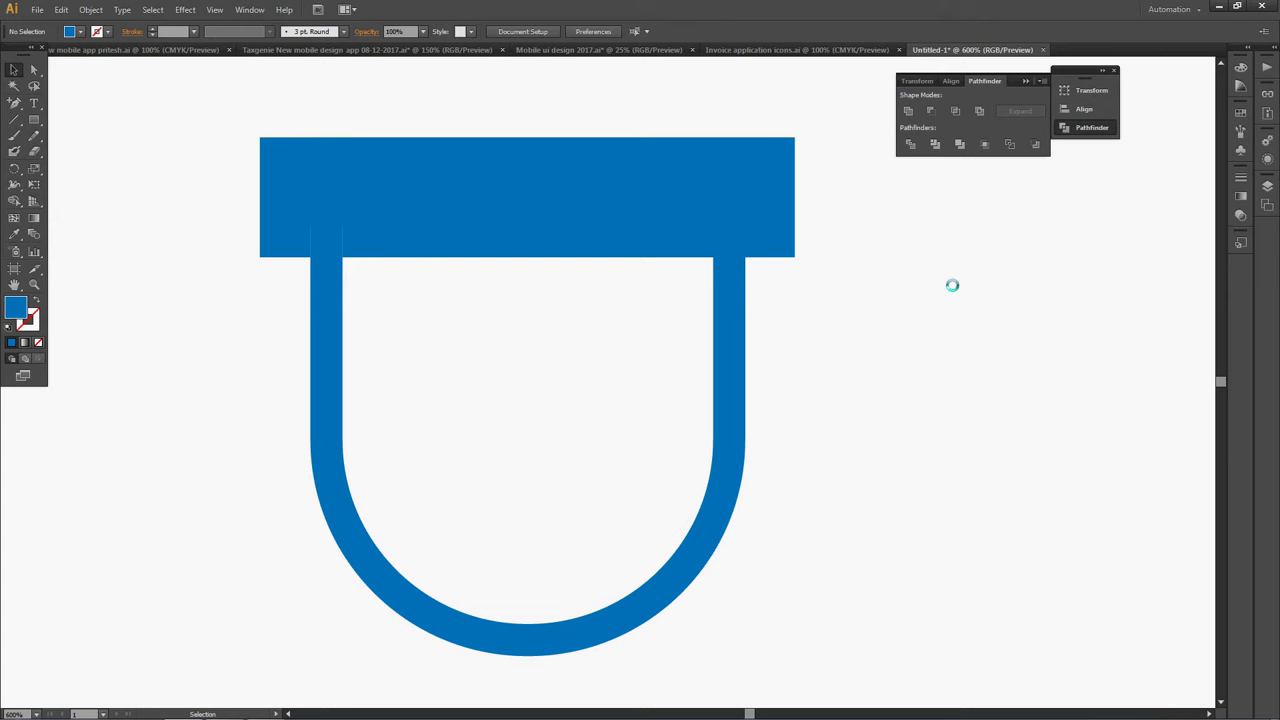
click(681, 197)
click(869, 220)
click(654, 236)
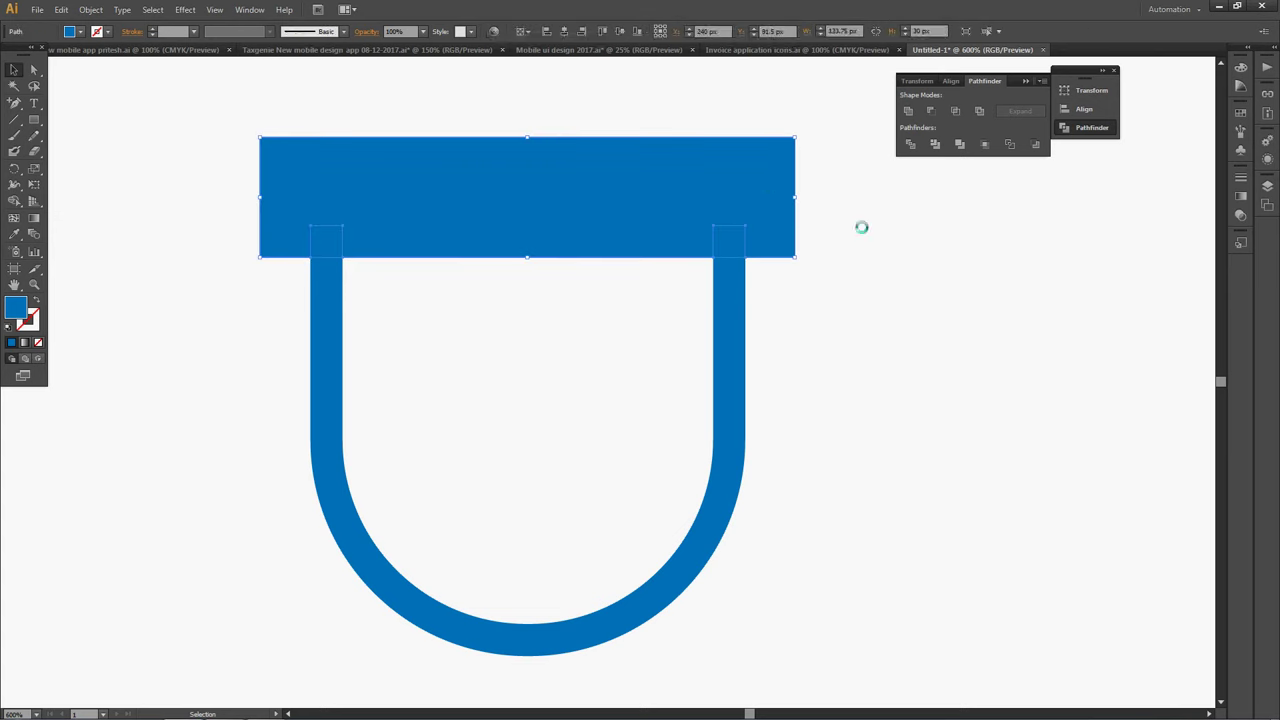
Divide the cap and U with Pathfinder, ungroup, and release the cap's compound path
key(ctrl+a)
click(910, 144)
right_click(637, 240)
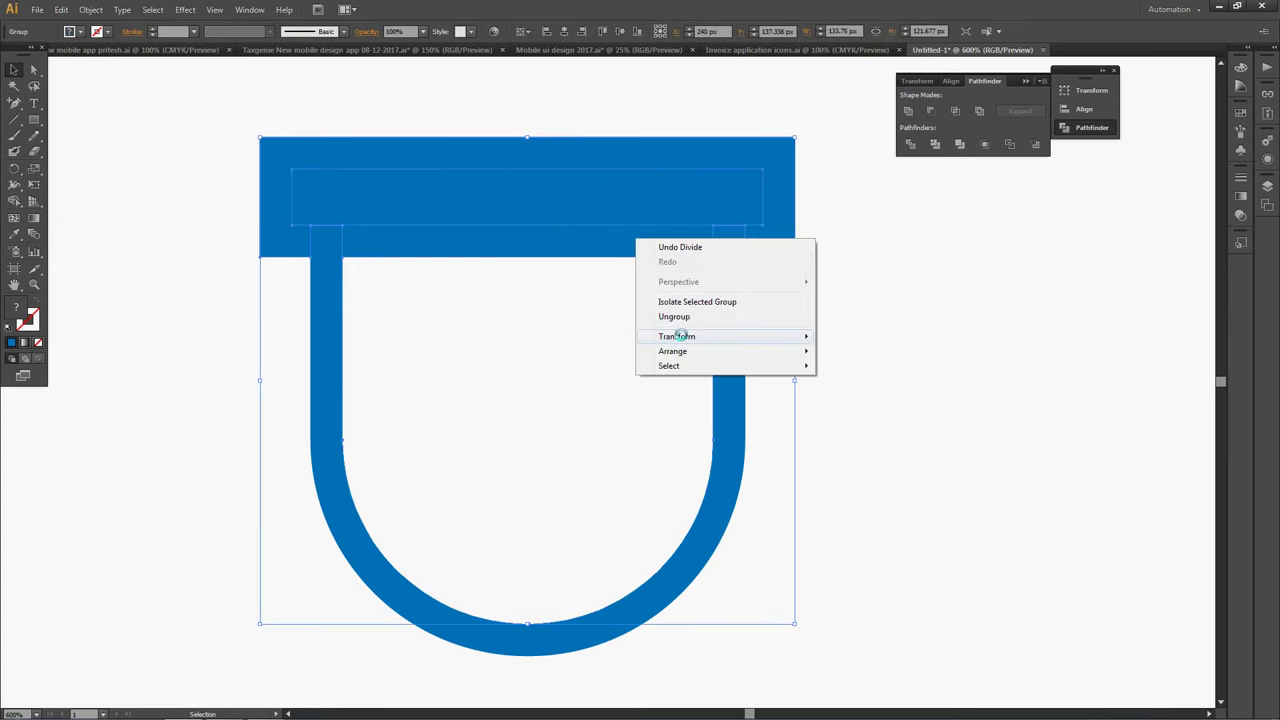
click(660, 316)
click(600, 225)
right_click(606, 231)
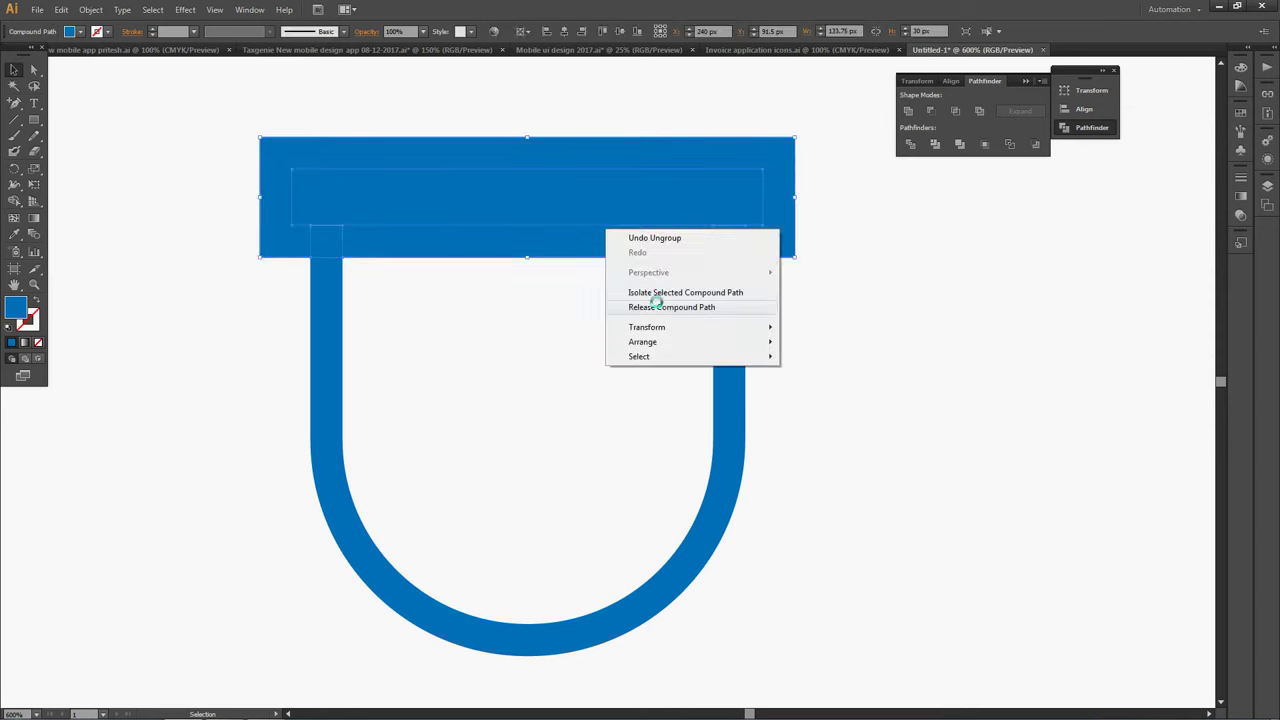
click(656, 305)
Inspect the hollow cap's inner rectangle and overlap squares with Direct Selection
key(a)
click(650, 245)
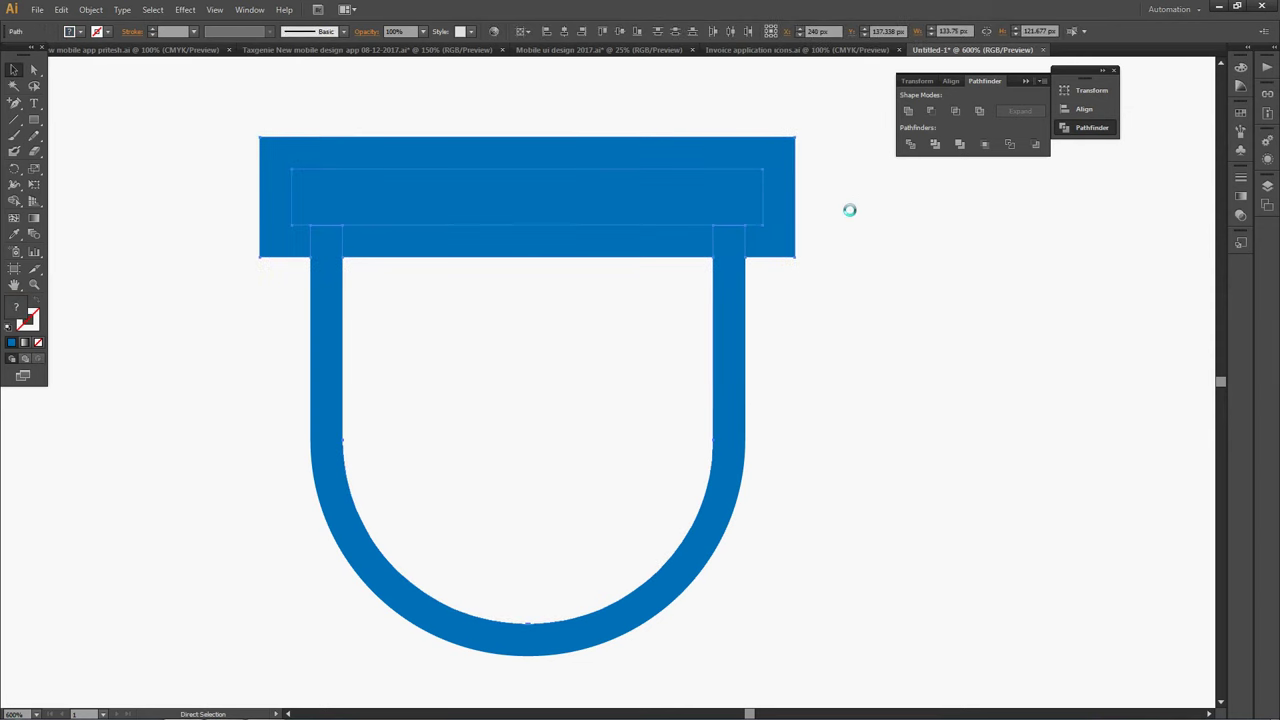
click(838, 230)
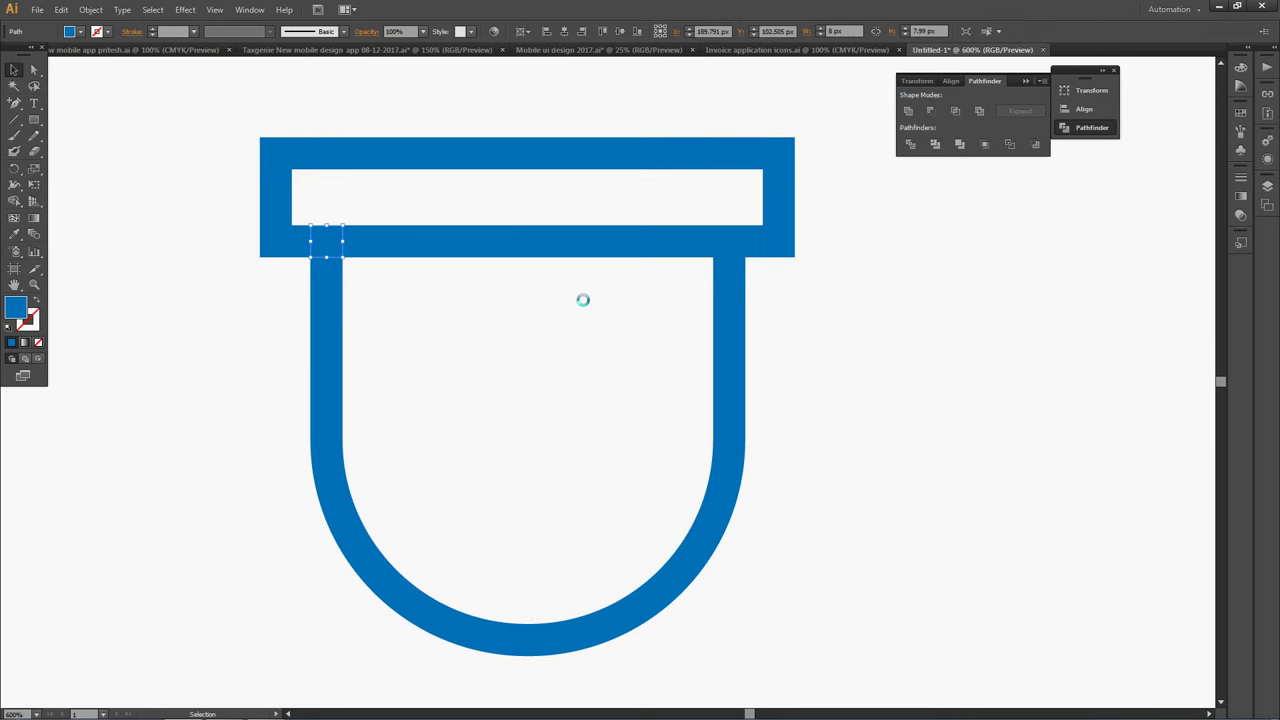
click(320, 243)
drag(320, 243, 430, 168)
key(ctrl+z)
key(v)
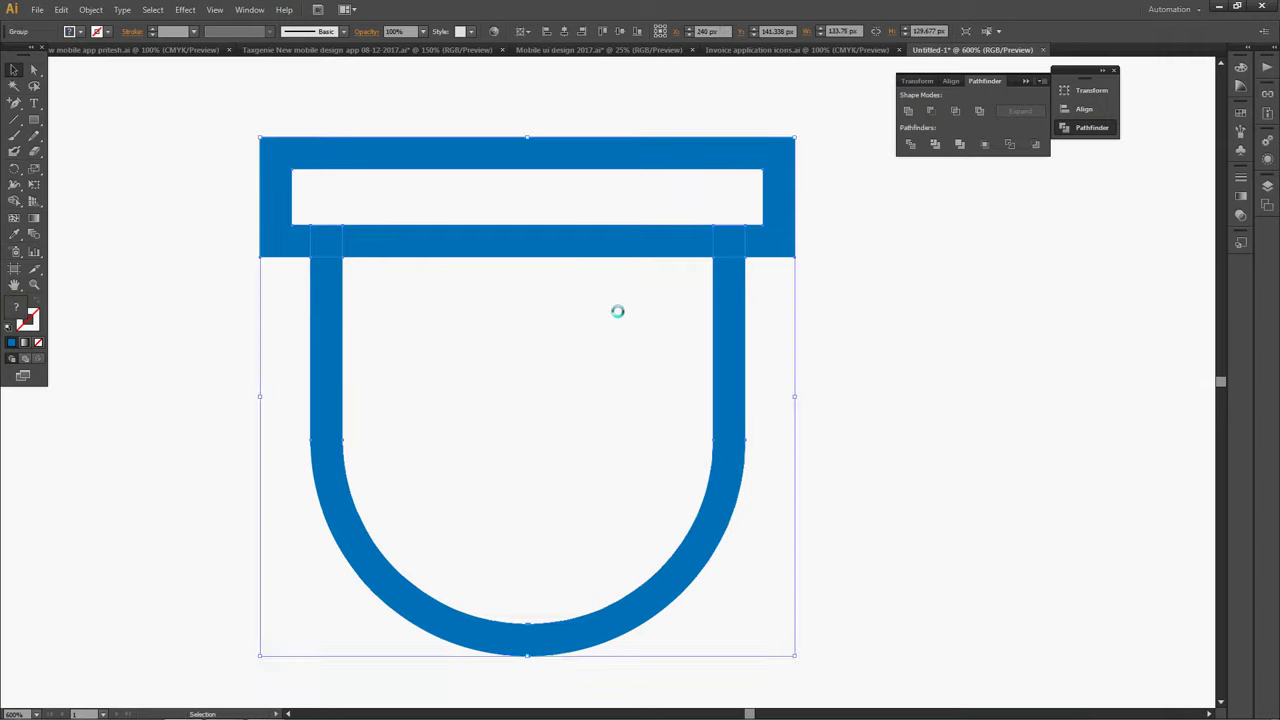
click(871, 303)
Ungroup the divided pieces at the cap's left corner and select the cap frame group
key(ctrl+plus)
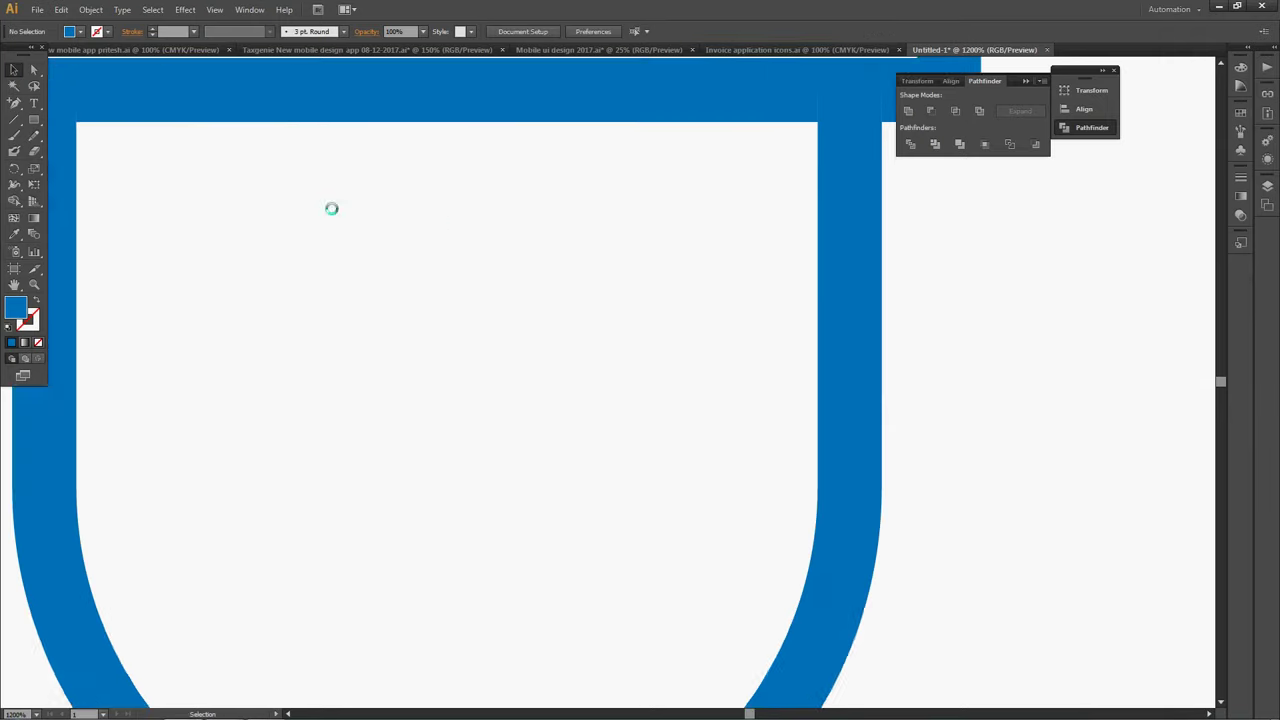
drag(331, 209, 614, 350)
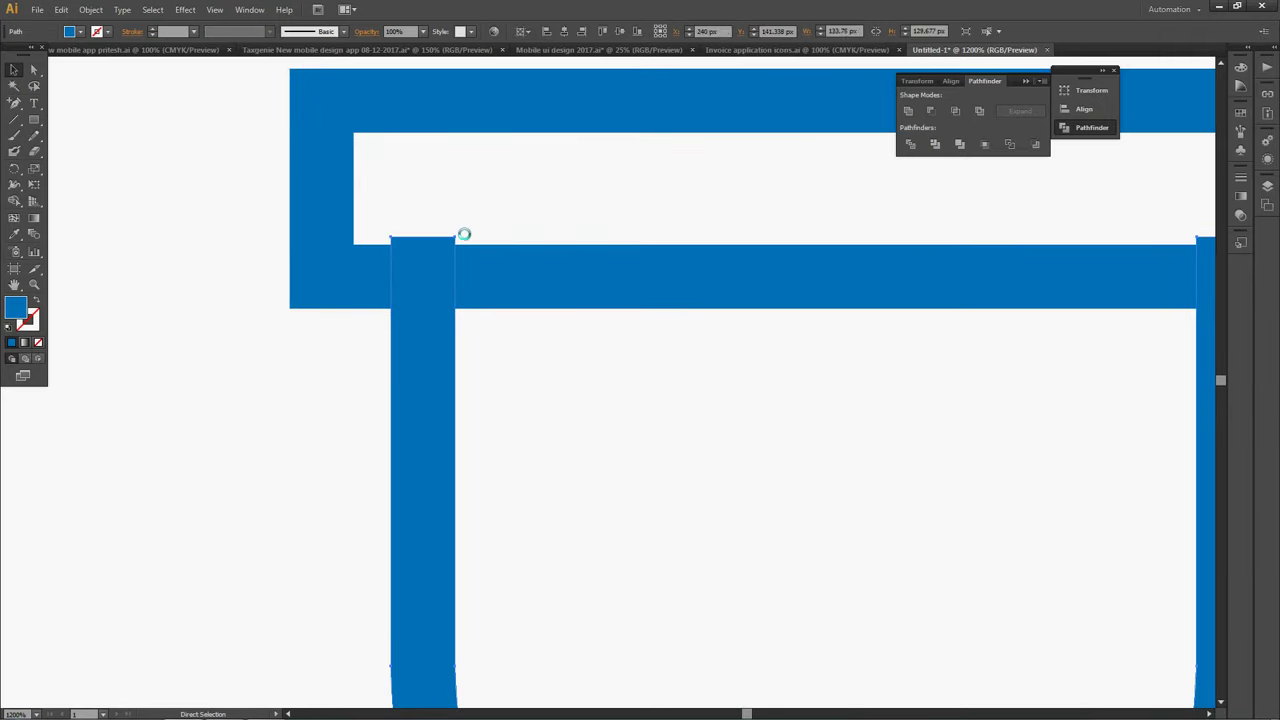
click(510, 293)
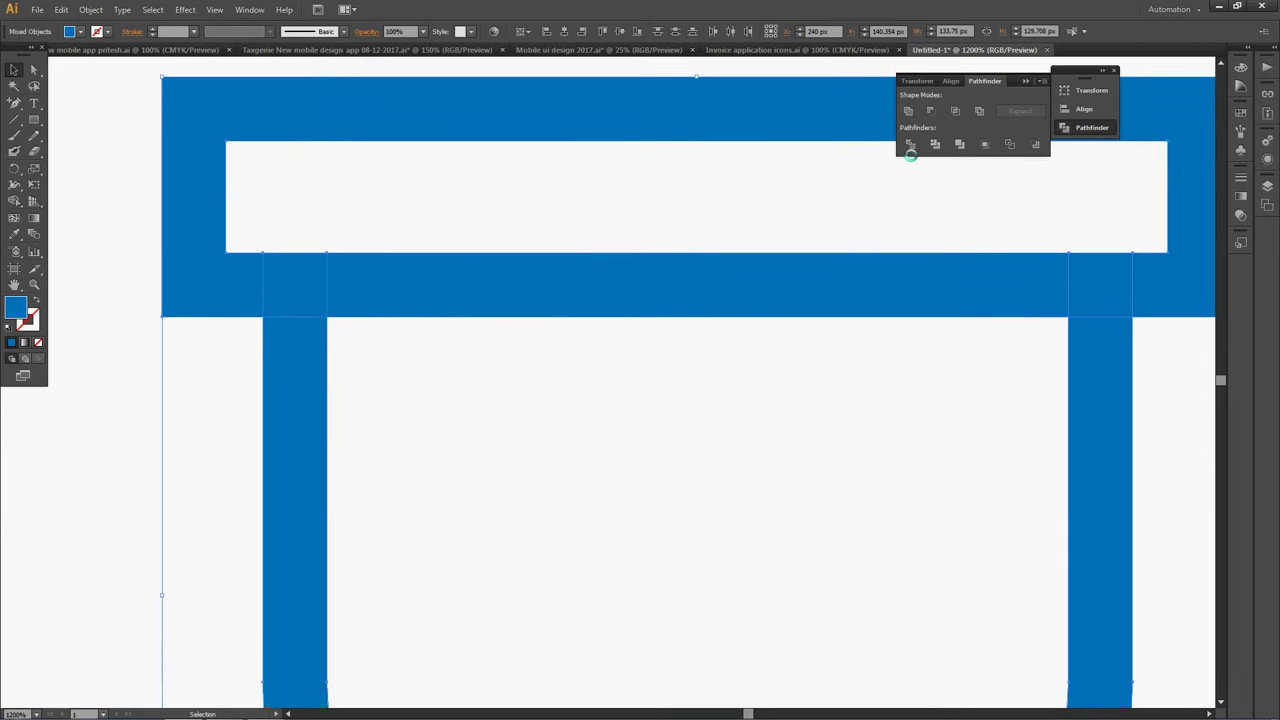
right_click(857, 257)
click(882, 336)
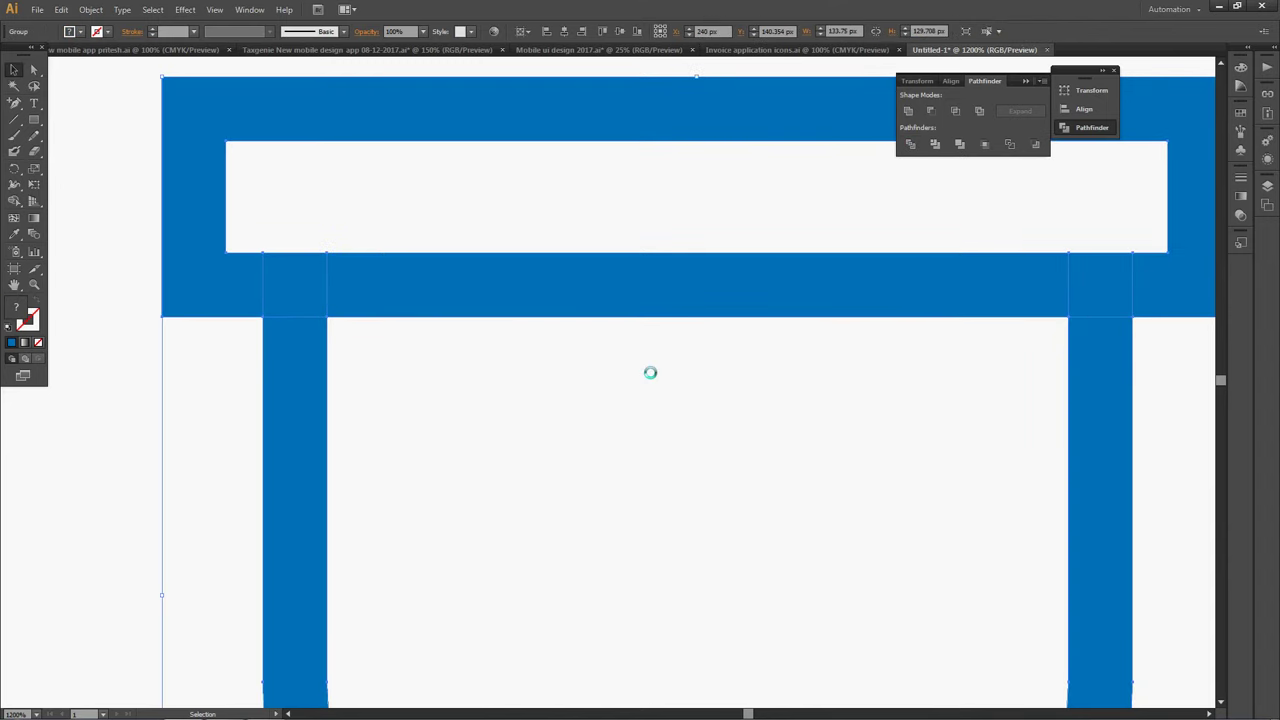
click(310, 376)
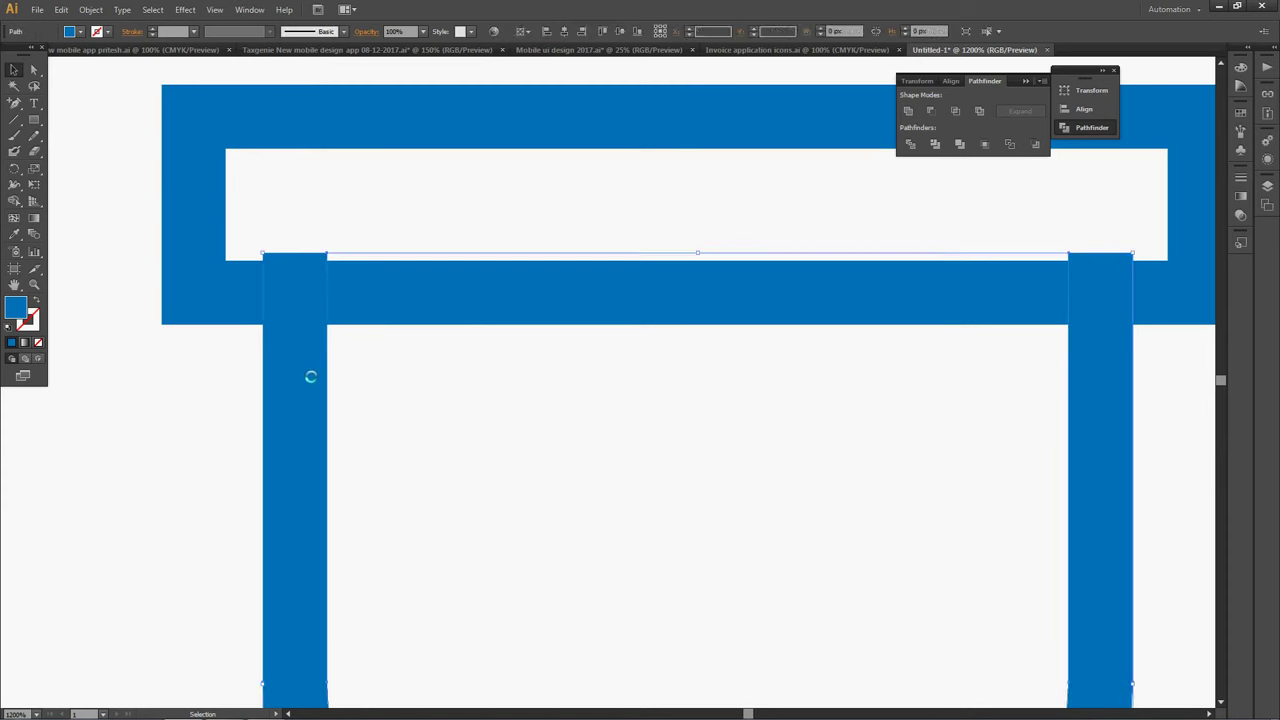
click(426, 362)
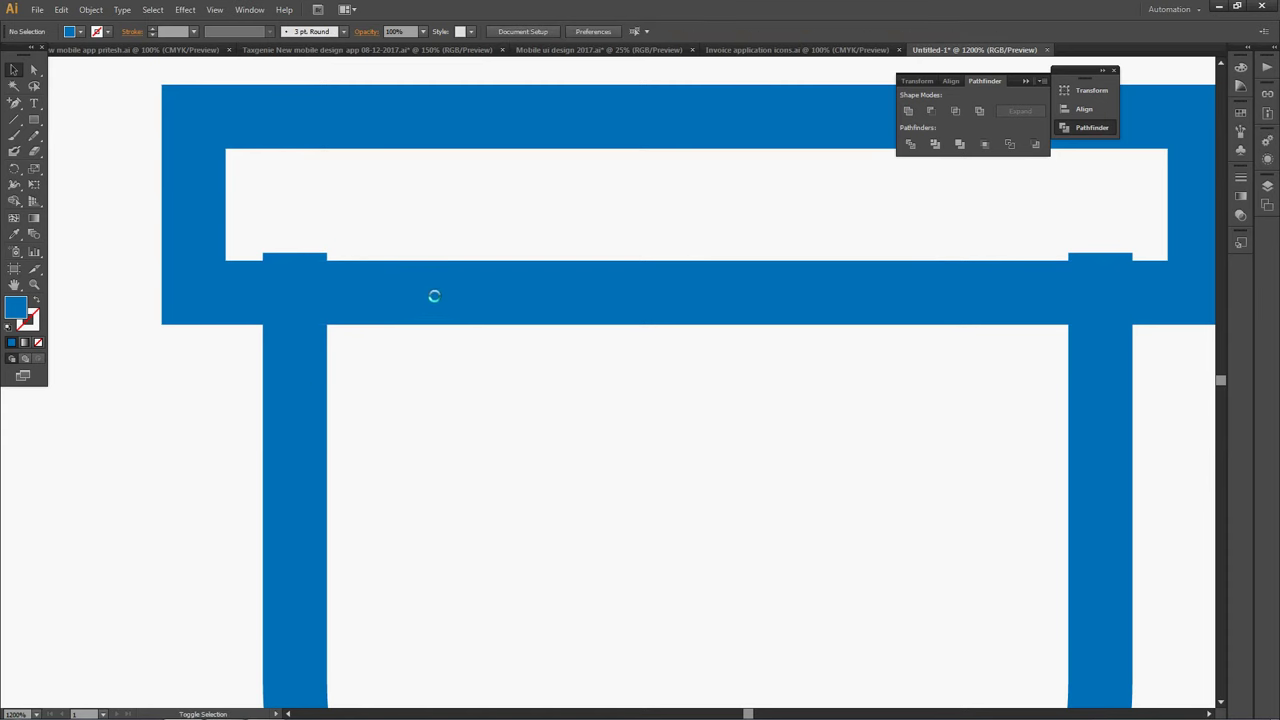
click(513, 291)
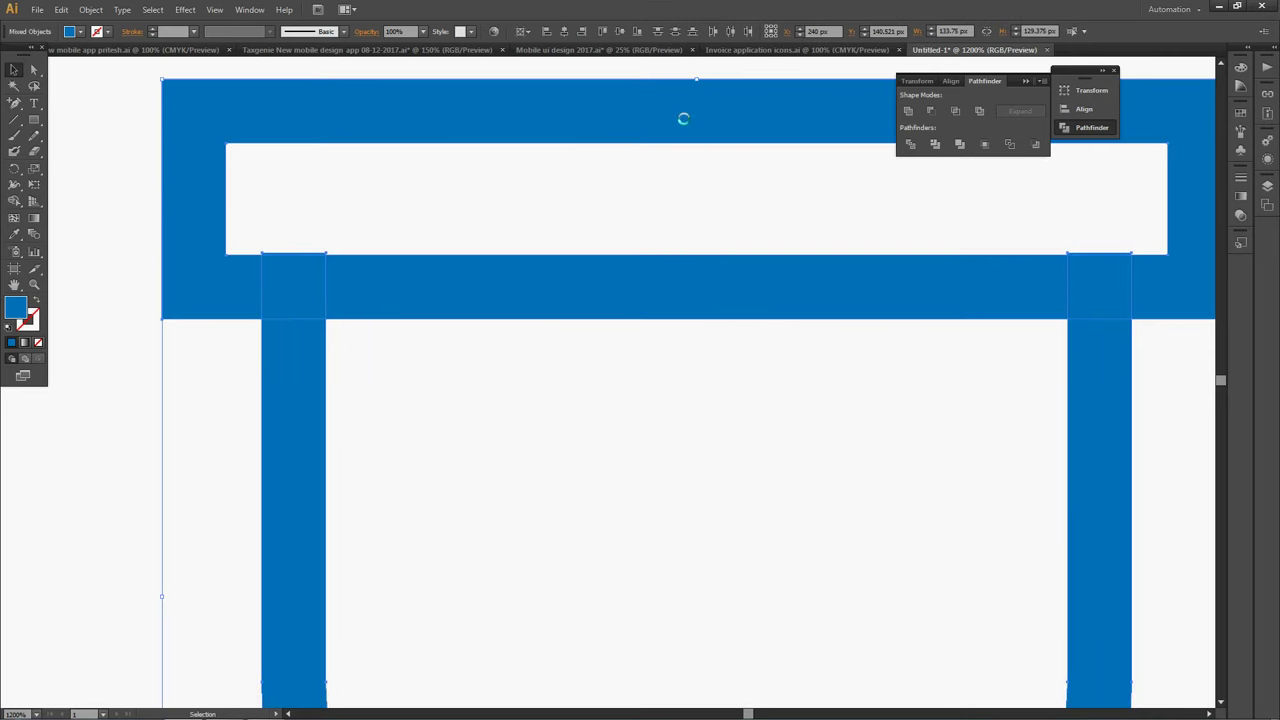
Ungroup the pieces, lower the crossbar below the cap, and check the shoulder overlap squares
right_click(548, 304)
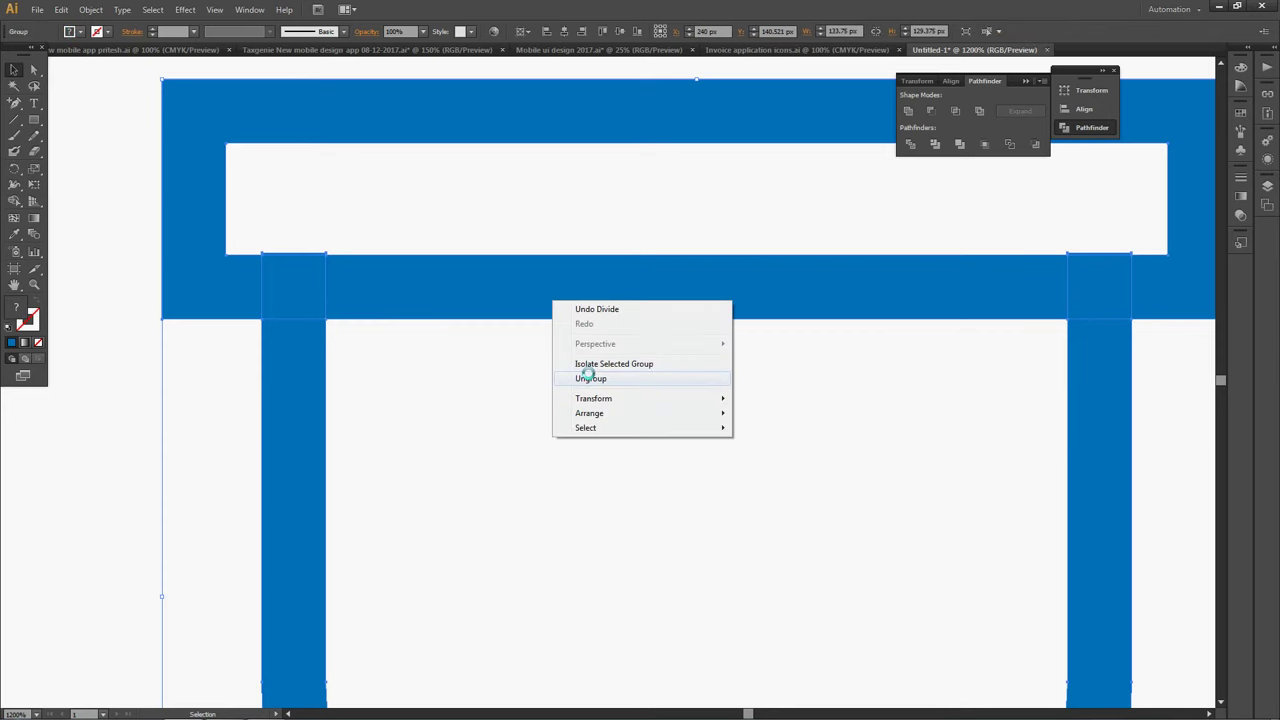
click(590, 377)
drag(548, 307, 553, 391)
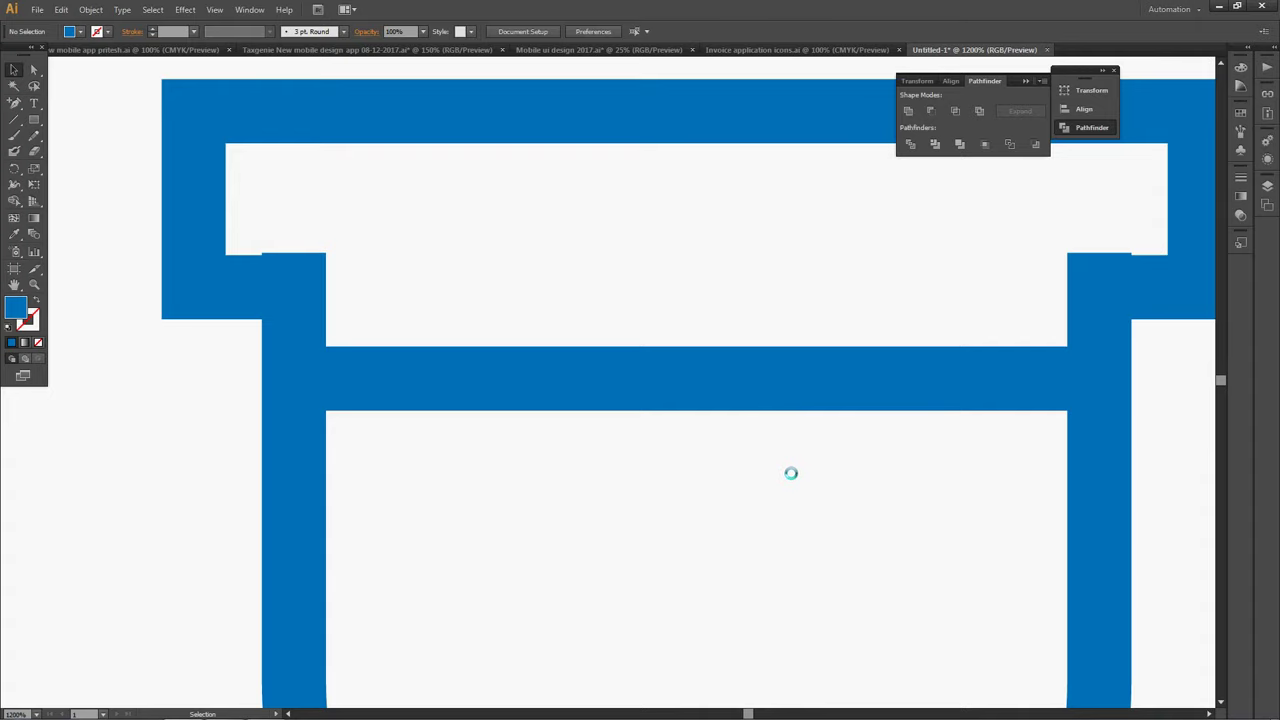
key(ctrl+minus)
key(ctrl+minus)
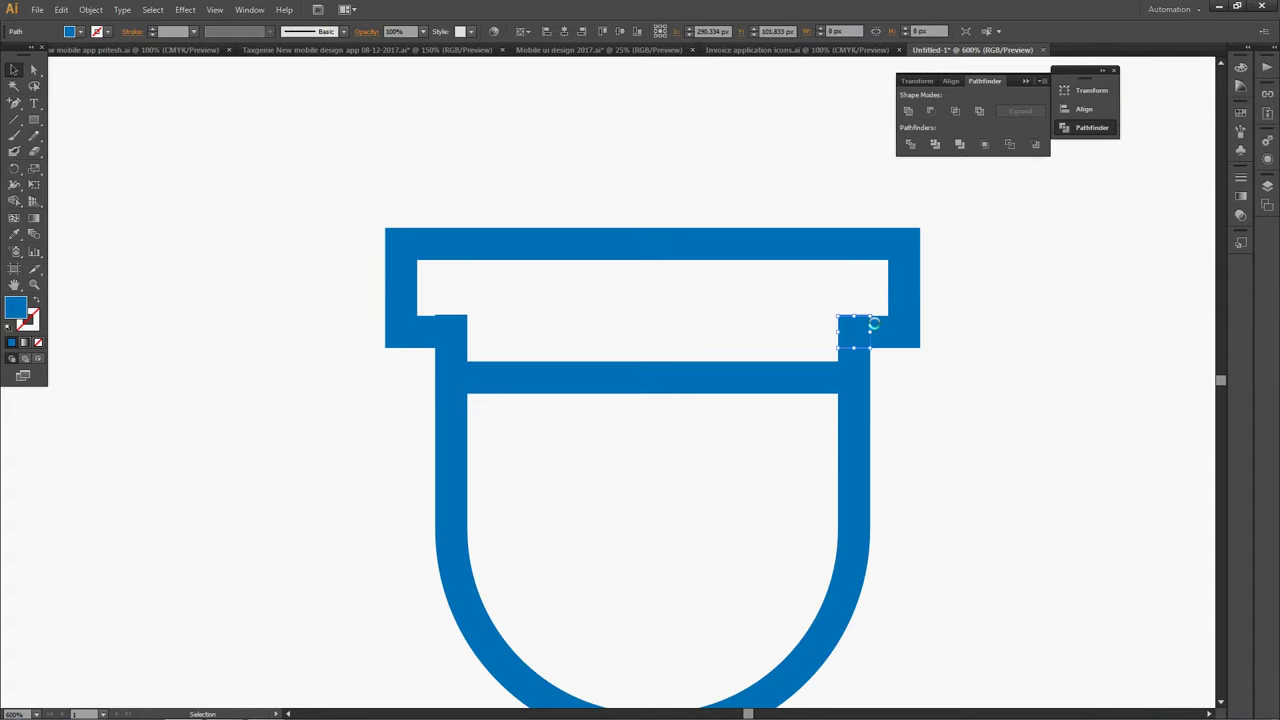
click(850, 316)
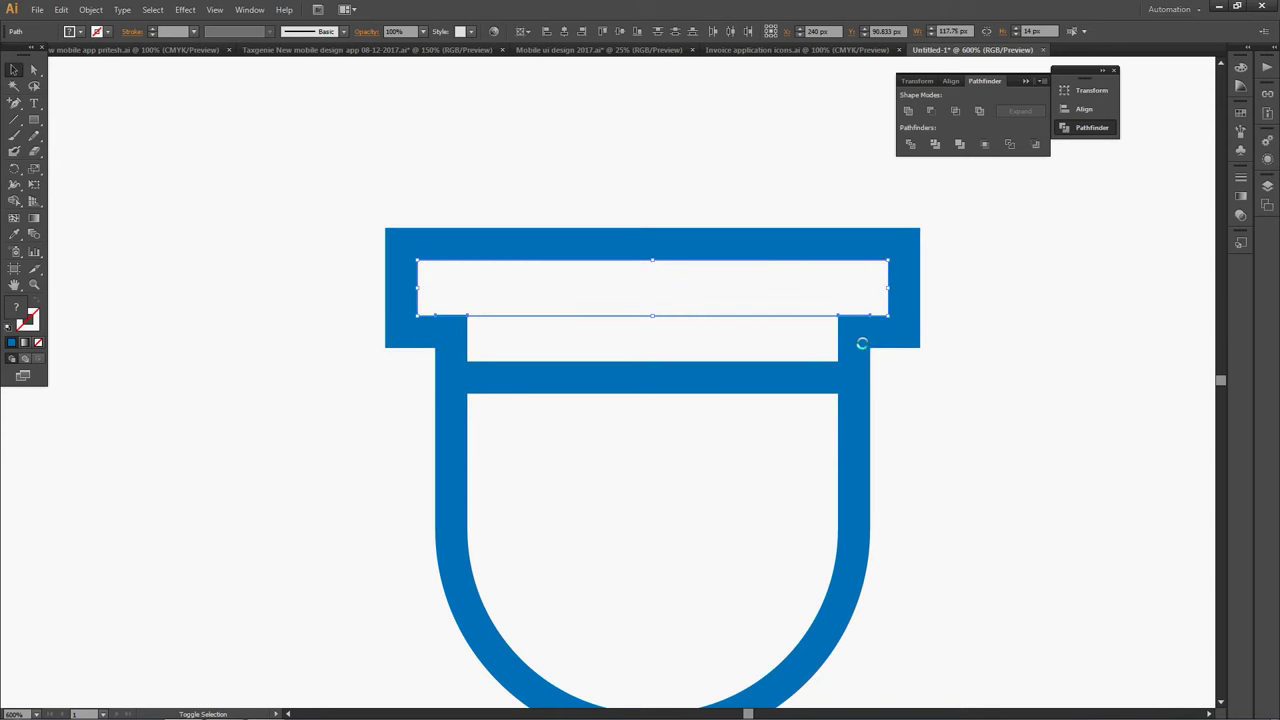
click(790, 340)
drag(578, 289, 430, 334)
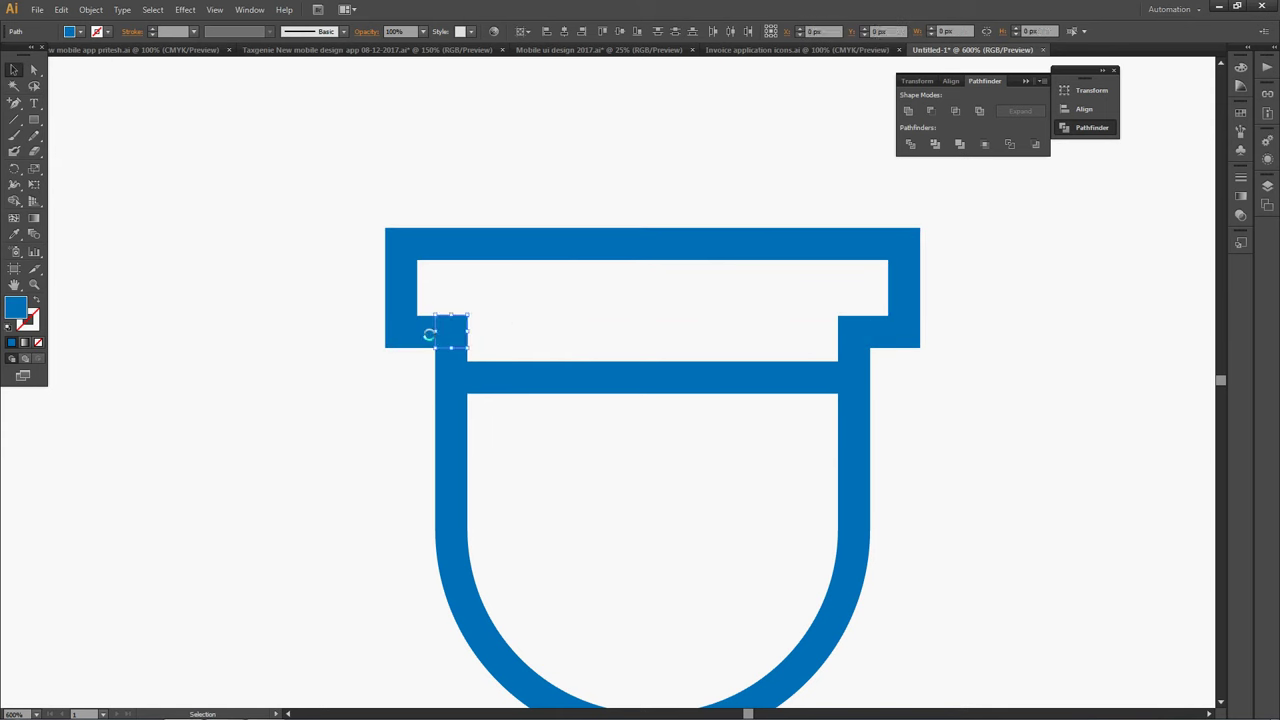
click(500, 335)
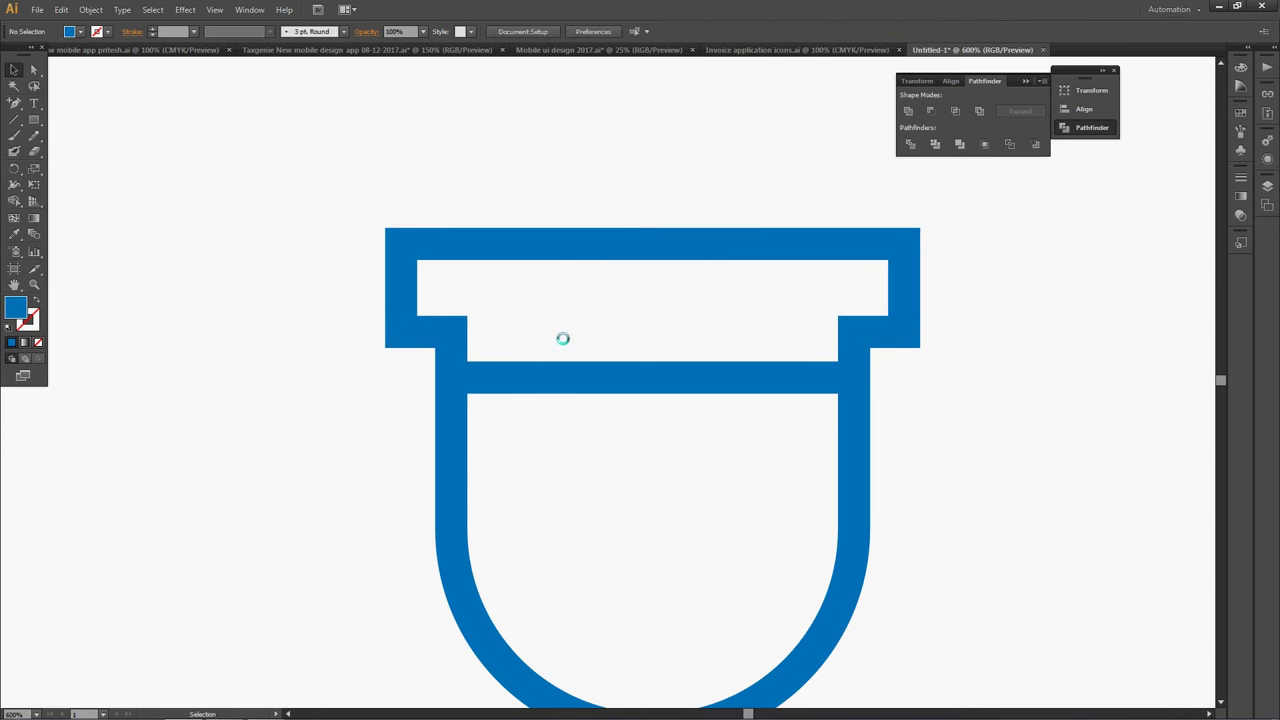
Divide the whole cup into separate pieces with Pathfinder Divide
drag(985, 256, 845, 436)
click(1010, 333)
drag(1006, 246, 850, 400)
click(1120, 318)
key(ctrl+minus)
key(ctrl+minus)
drag(812, 293, 478, 450)
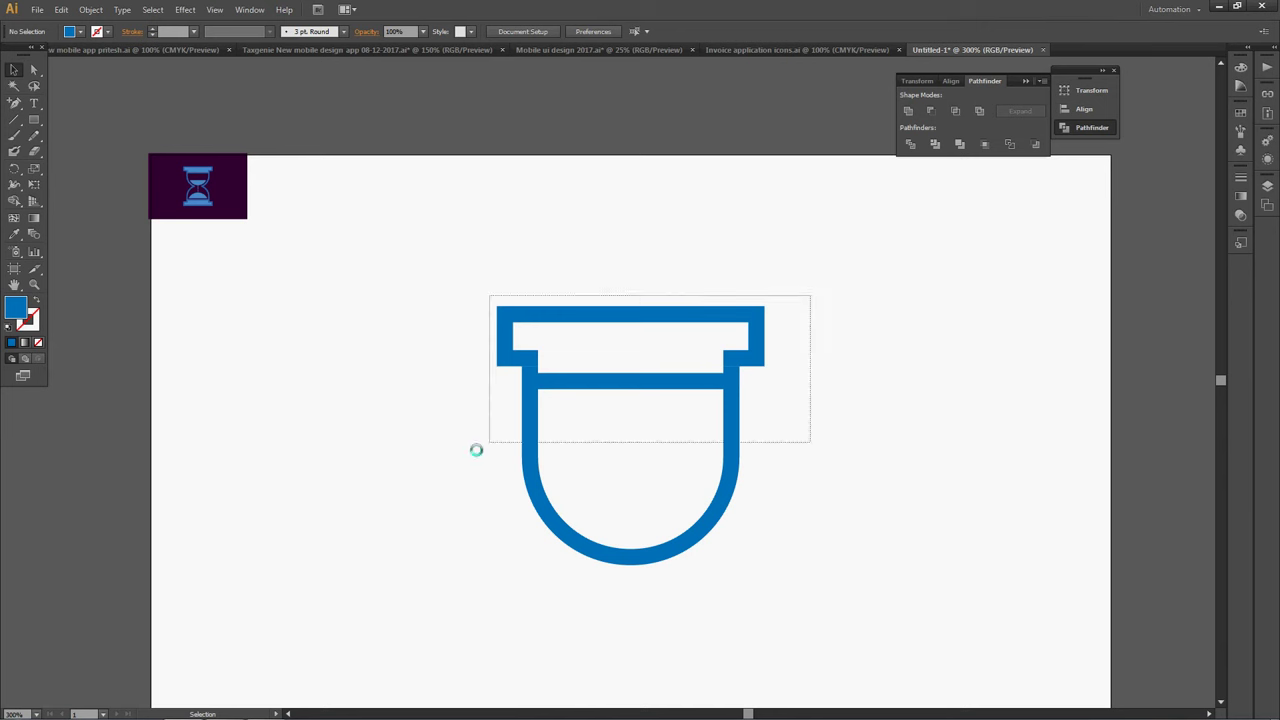
click(910, 143)
click(786, 294)
Unite all the cup pieces into one outline with stepped shoulders
drag(630, 325, 663, 366)
click(762, 338)
drag(871, 226, 380, 510)
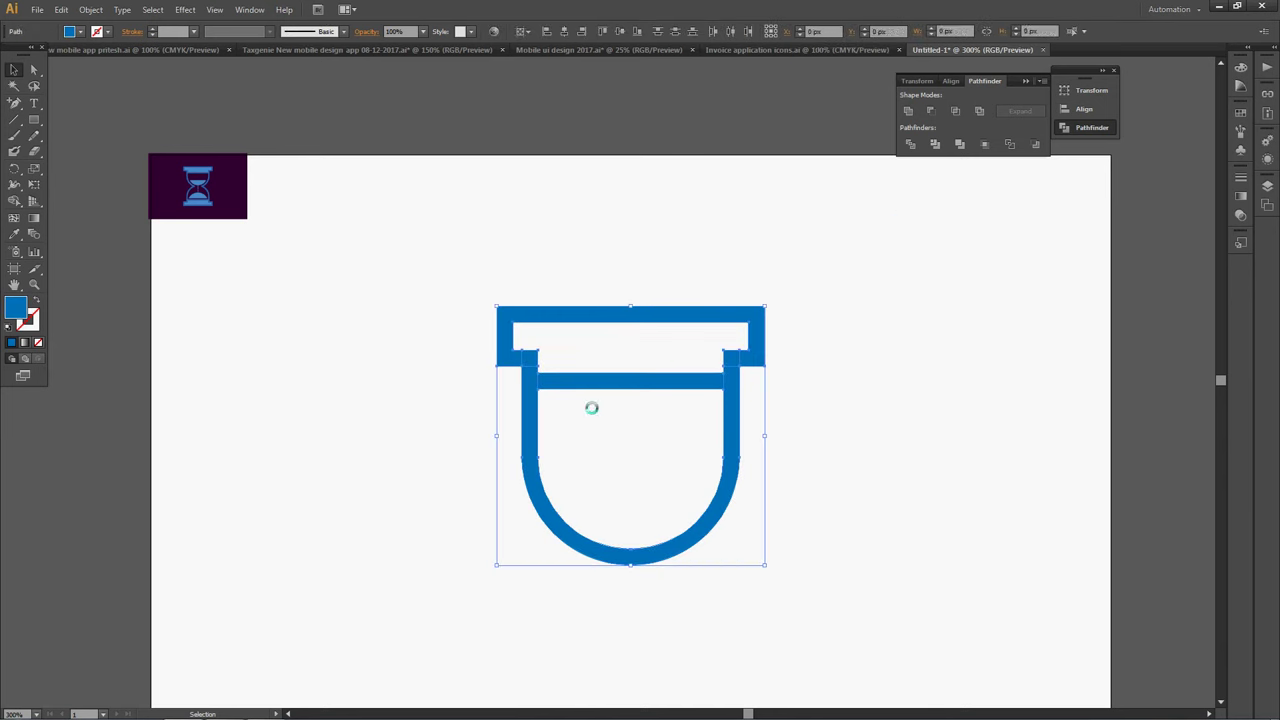
click(907, 110)
click(822, 278)
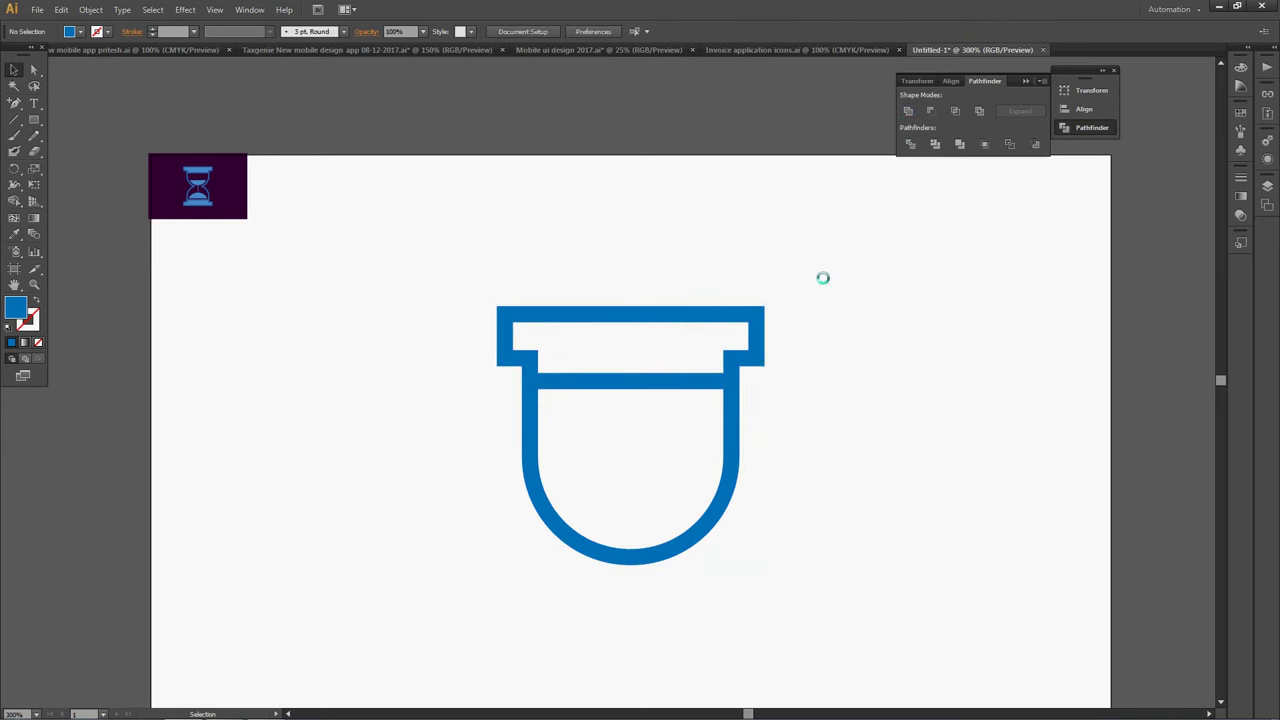
scroll(782, 431, down, 3)
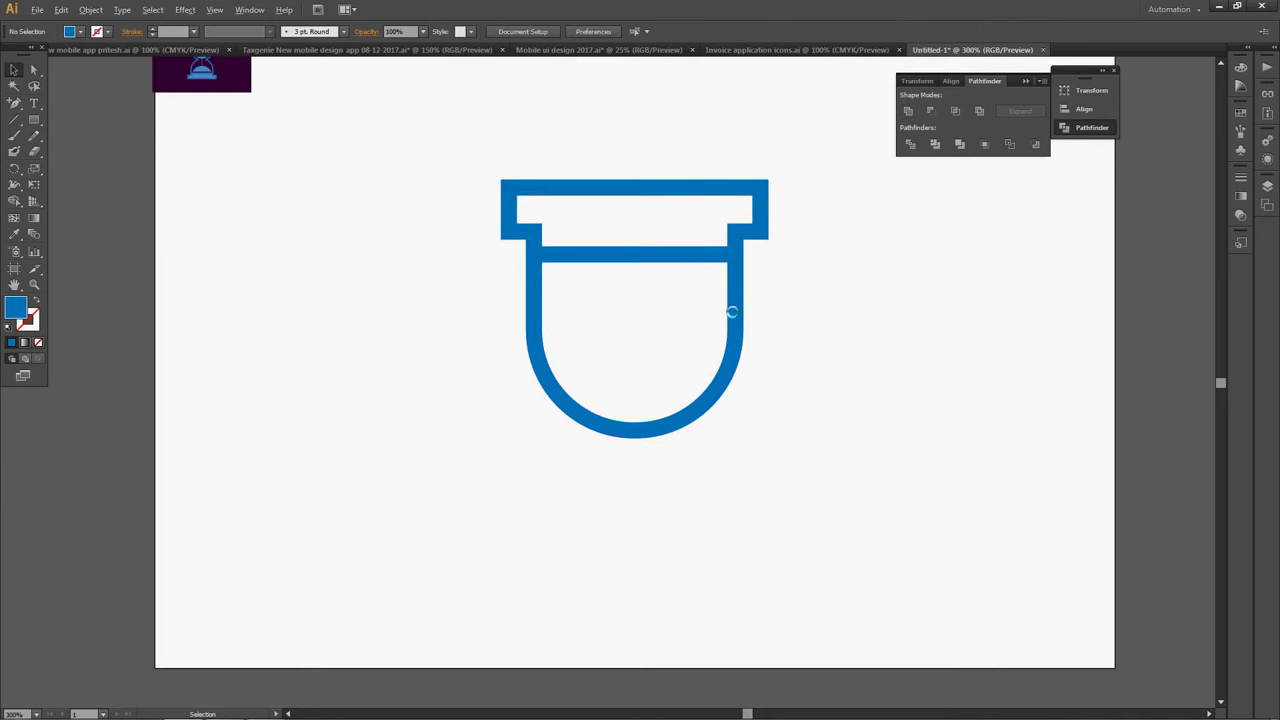
Make a 180°-rotated copy of the cup and place it directly below the original
drag(729, 311, 1011, 374)
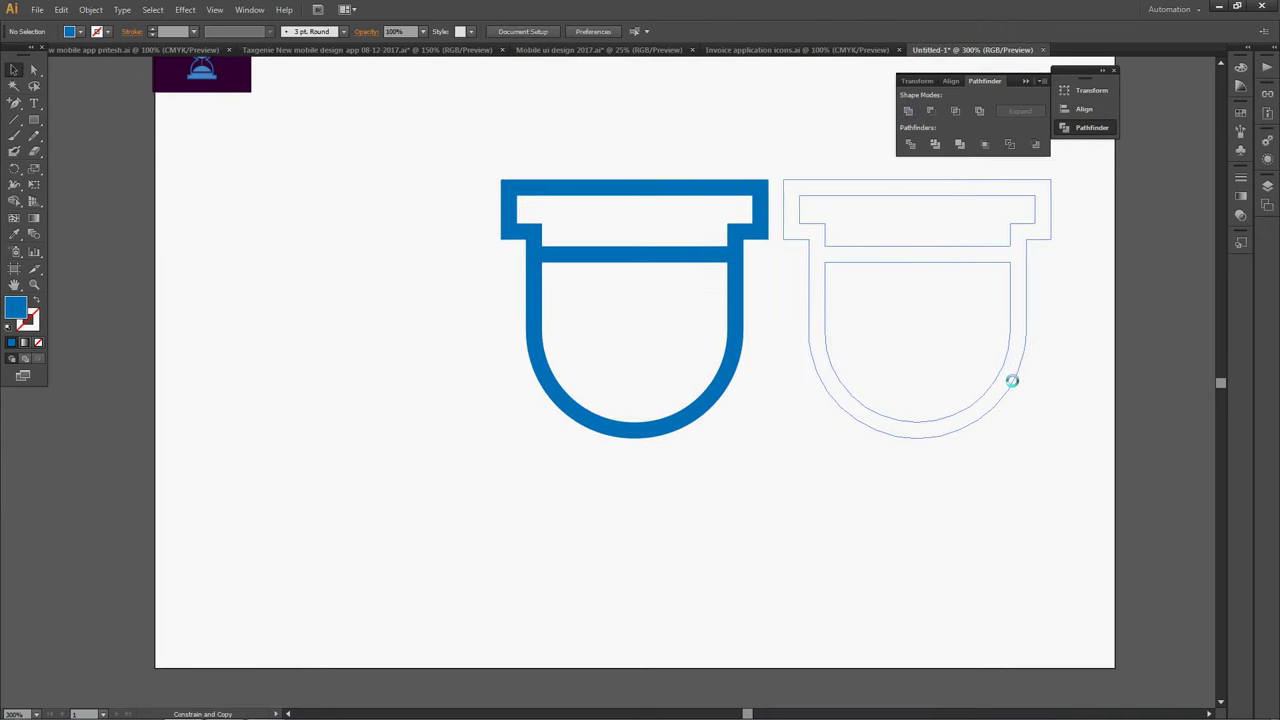
drag(1058, 175, 765, 425)
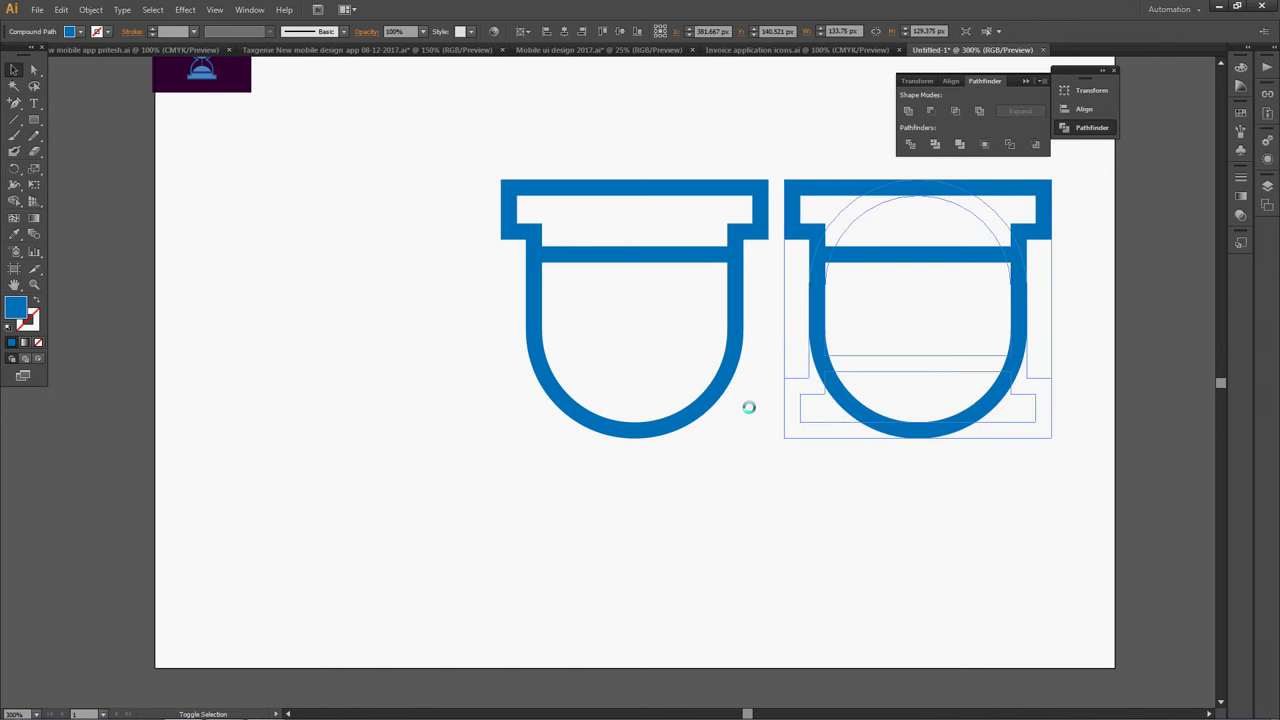
drag(876, 200, 593, 421)
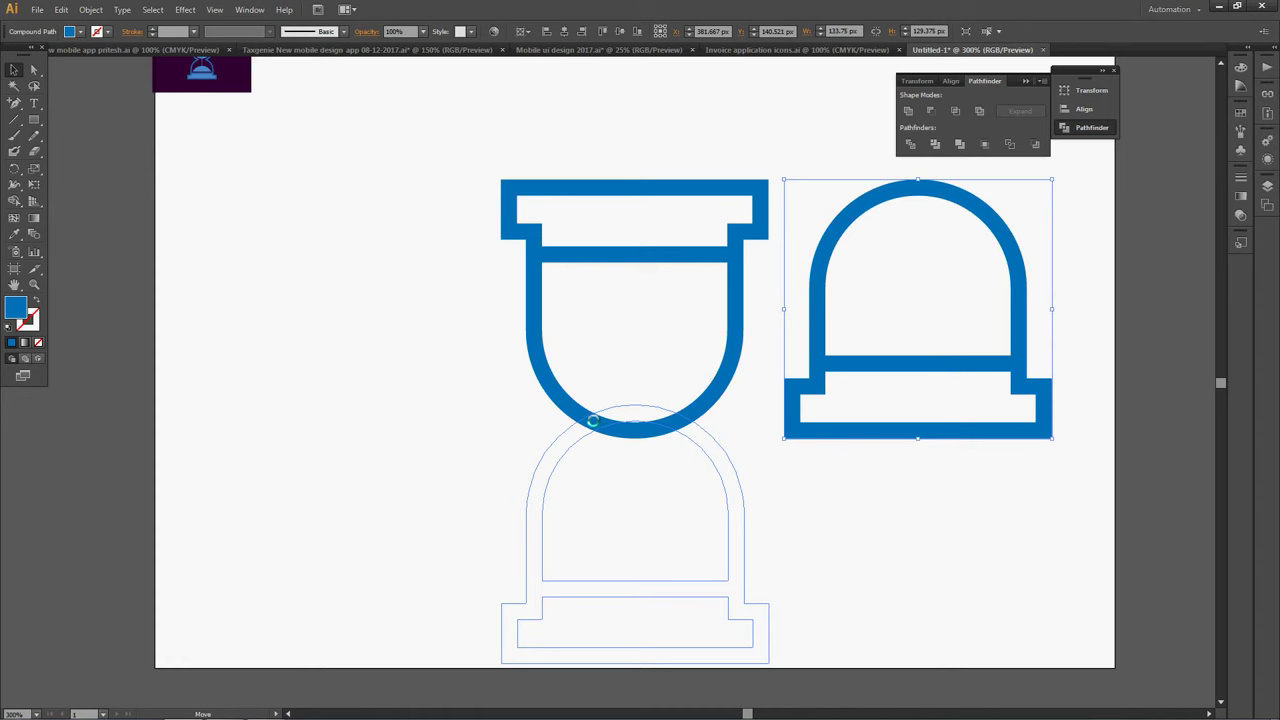
drag(593, 421, 593, 421)
Divide both halves, ungroup them, and delete the overlapping lens piece at the waist
key(ctrl+a)
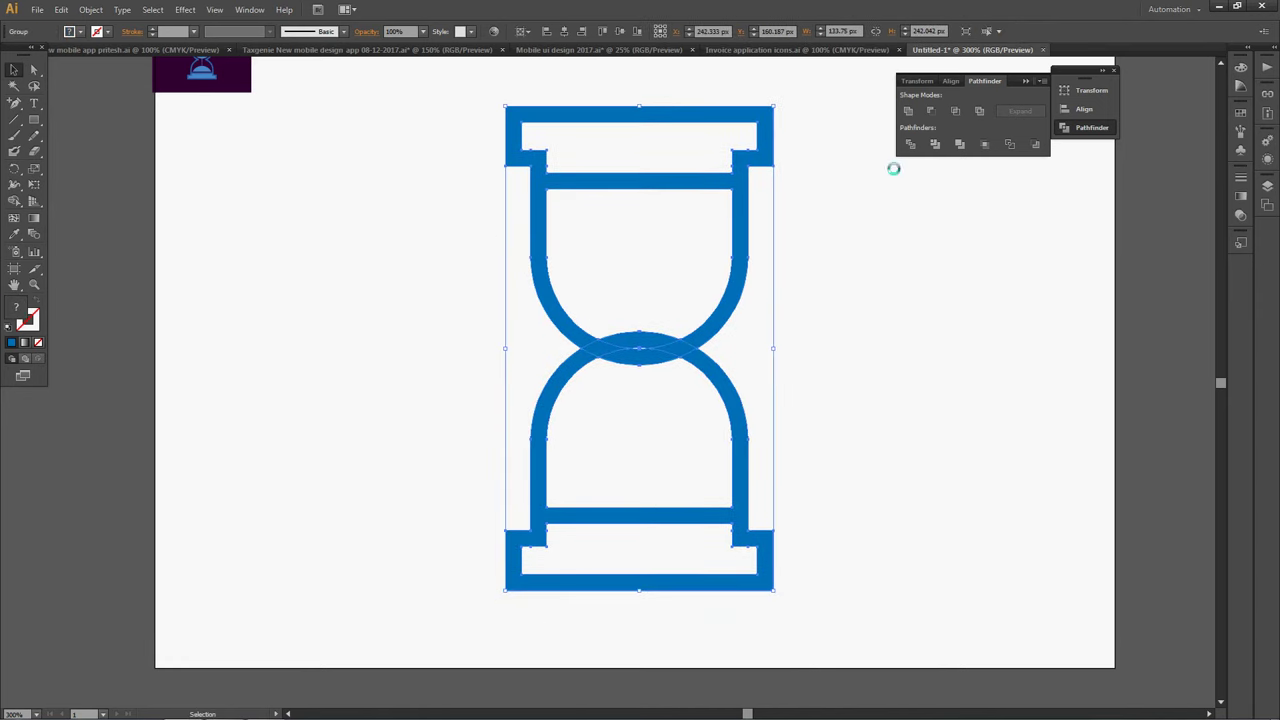
right_click(698, 366)
click(737, 444)
click(630, 362)
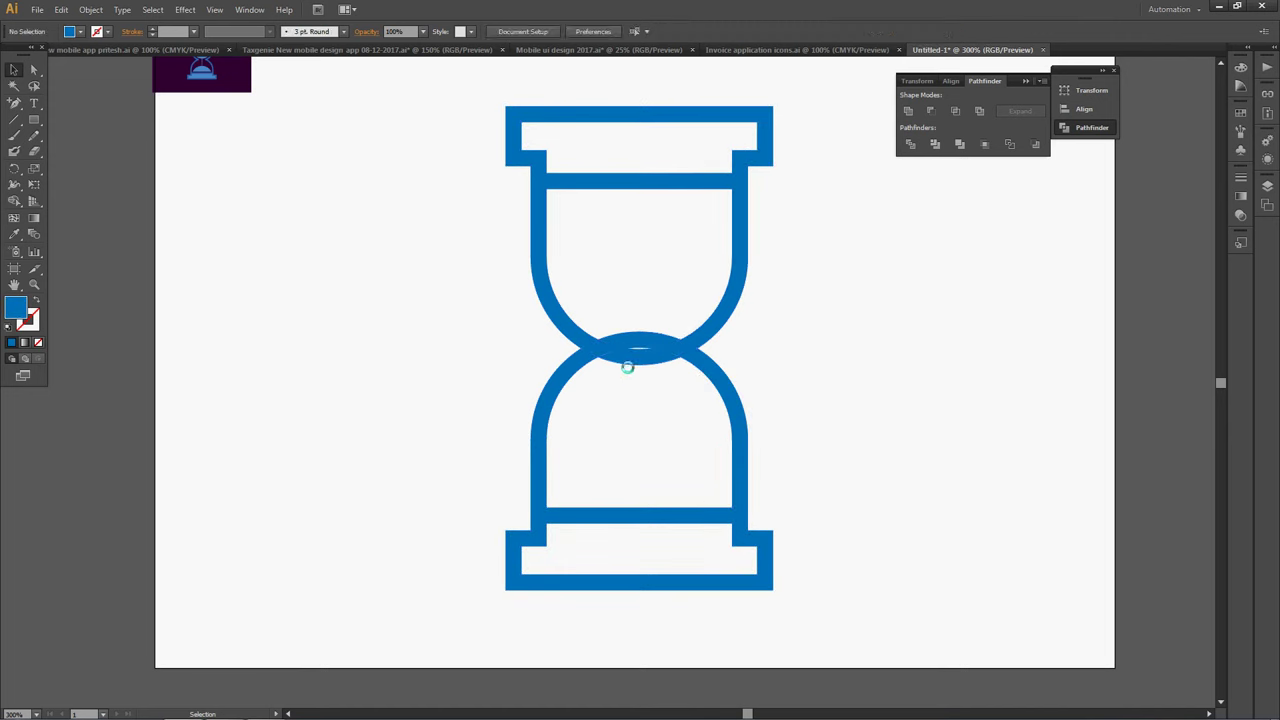
key(Delete)
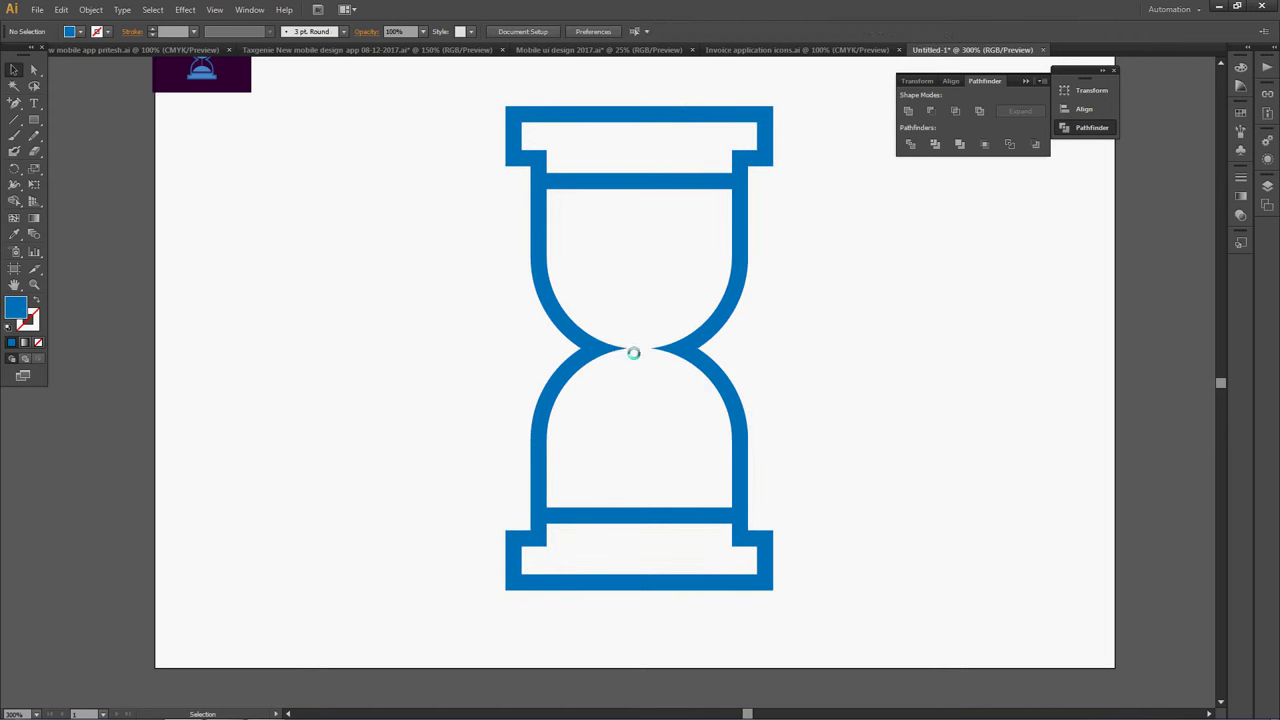
click(600, 347)
Delete the pointed anchor points at both waist tips to round them off
key(ctrl+plus)
key(ctrl+plus)
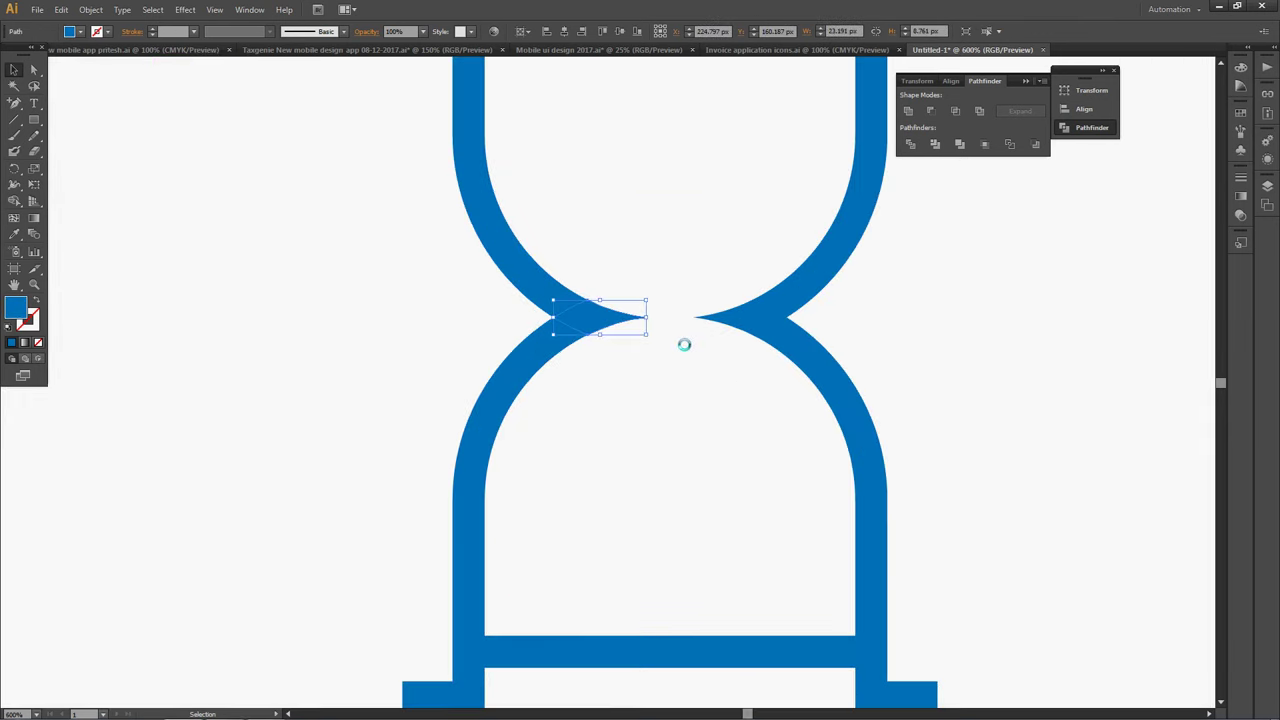
key(minus)
click(645, 318)
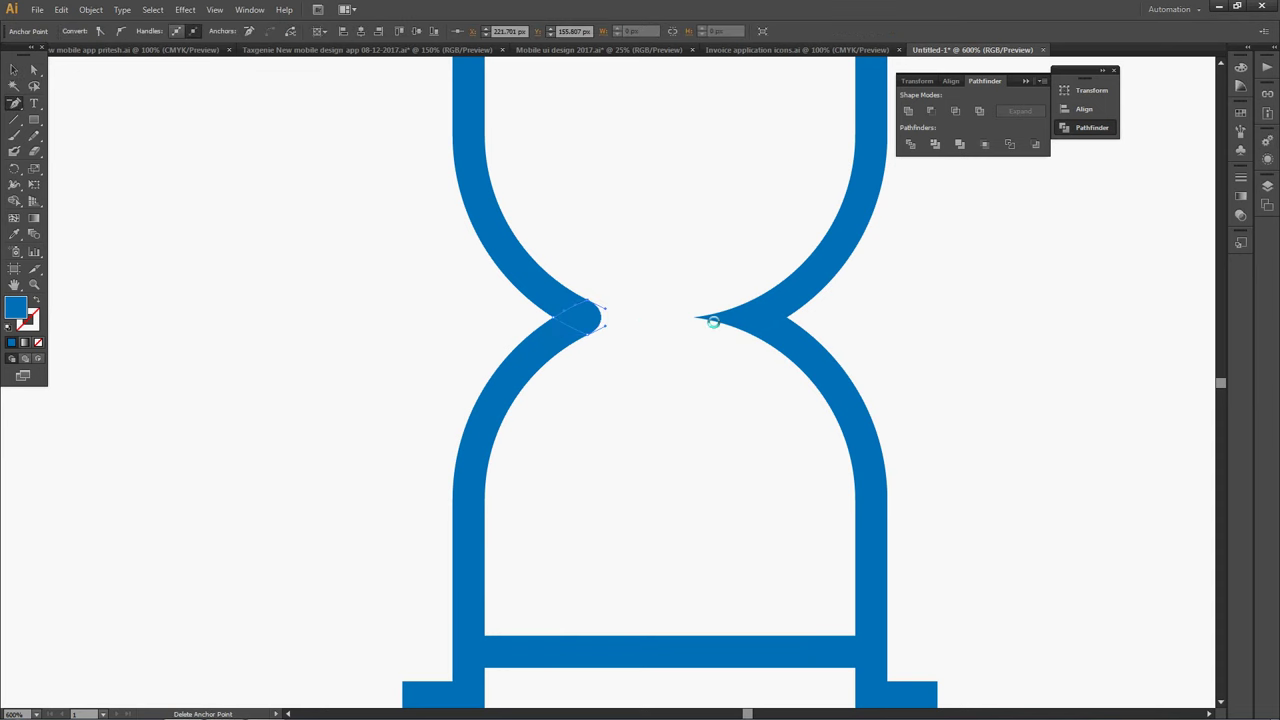
click(693, 316)
key(ctrl+minus)
key(ctrl+minus)
key(ctrl+minus)
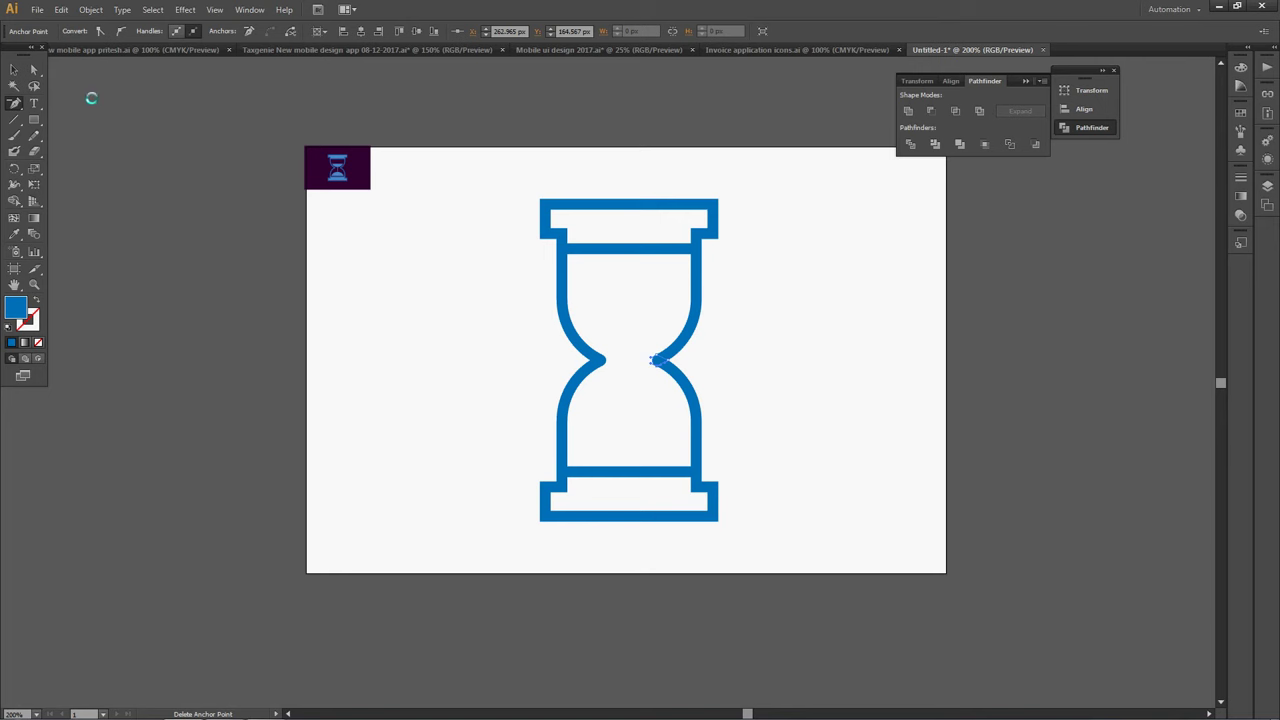
Select the whole hourglass outline and Unite it into a single shape
click(14, 69)
drag(777, 189, 509, 522)
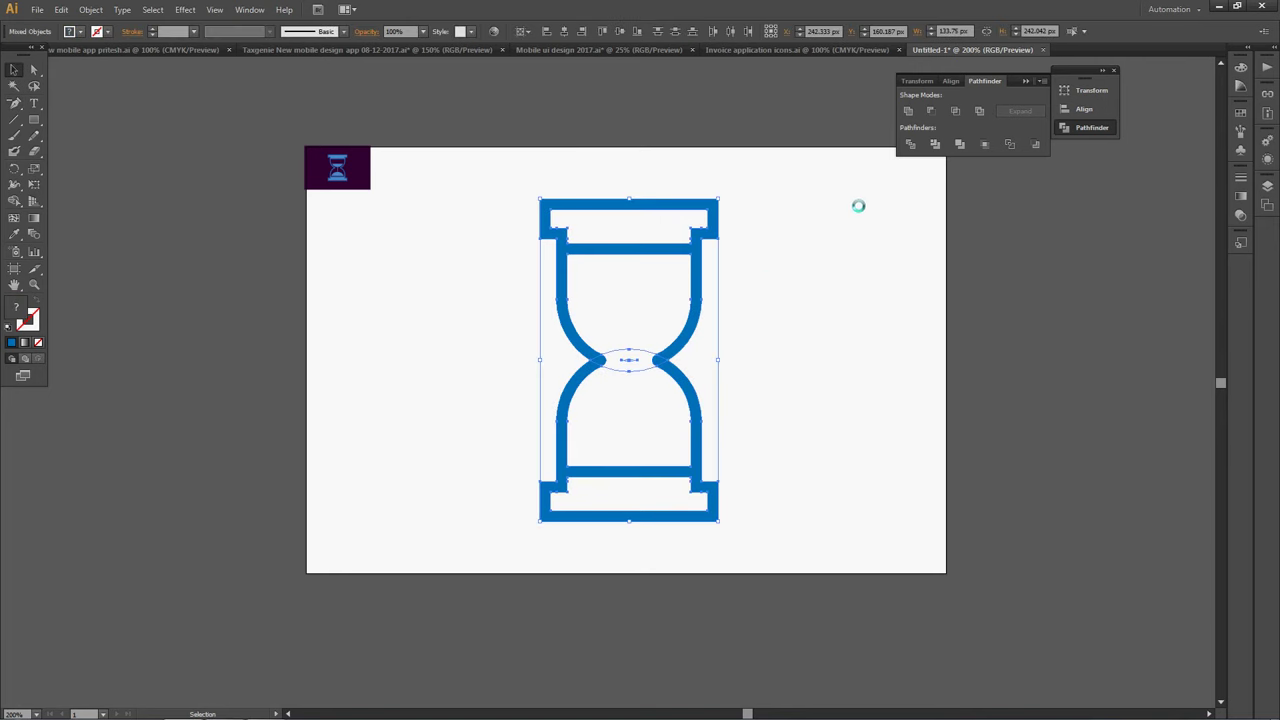
click(785, 338)
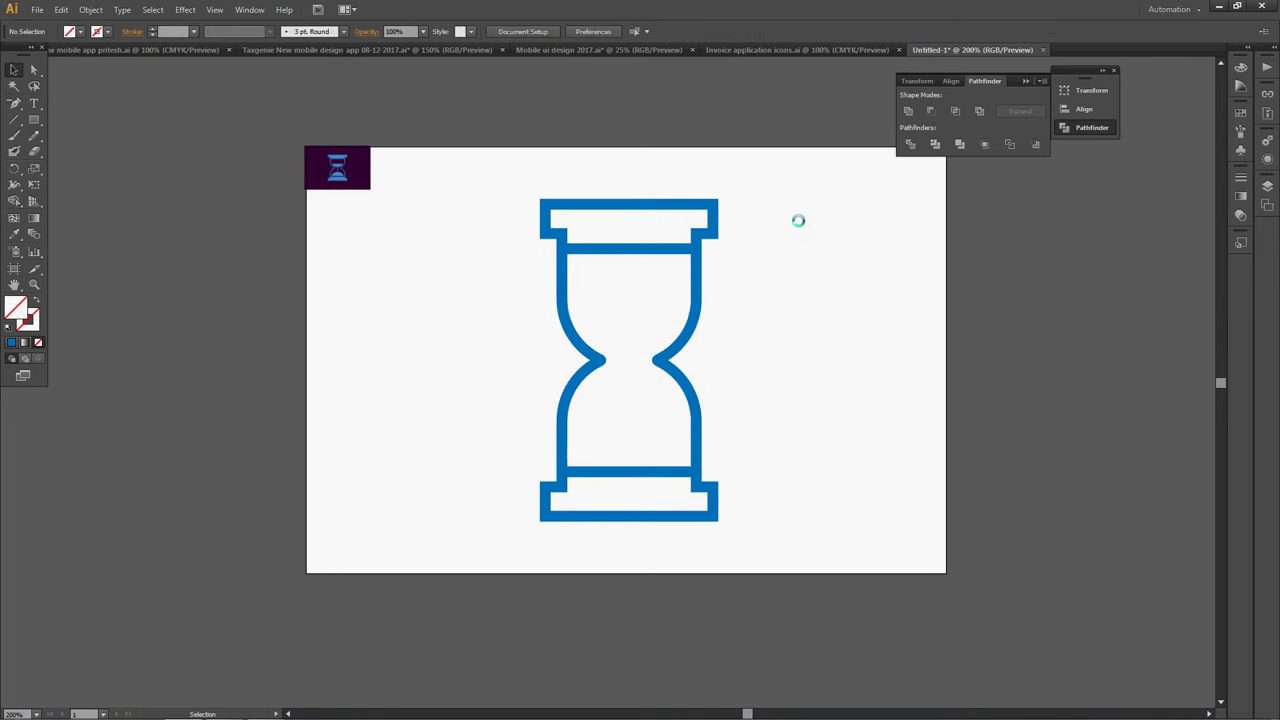
drag(798, 220, 616, 400)
click(908, 110)
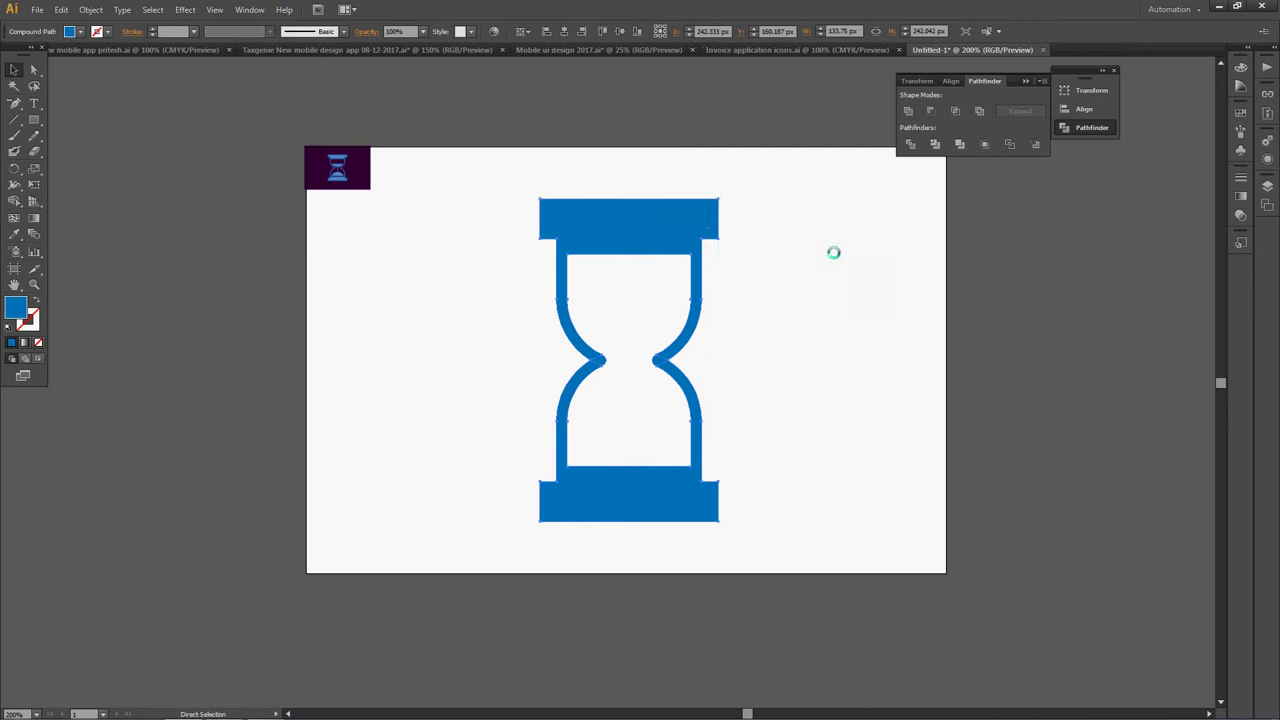
Undo the filled merge, then Unite all hourglass pieces into one outline
key(ctrl+z)
key(ctrl+z)
click(650, 272)
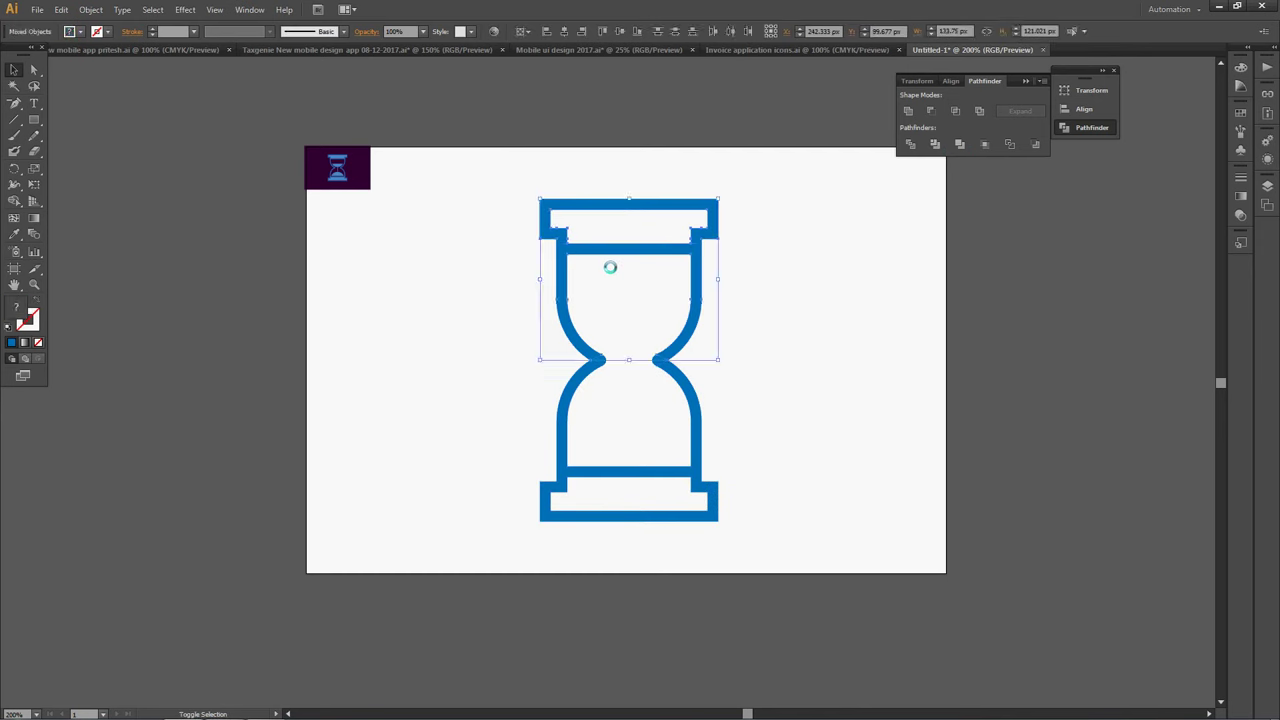
click(610, 248)
drag(640, 540, 656, 472)
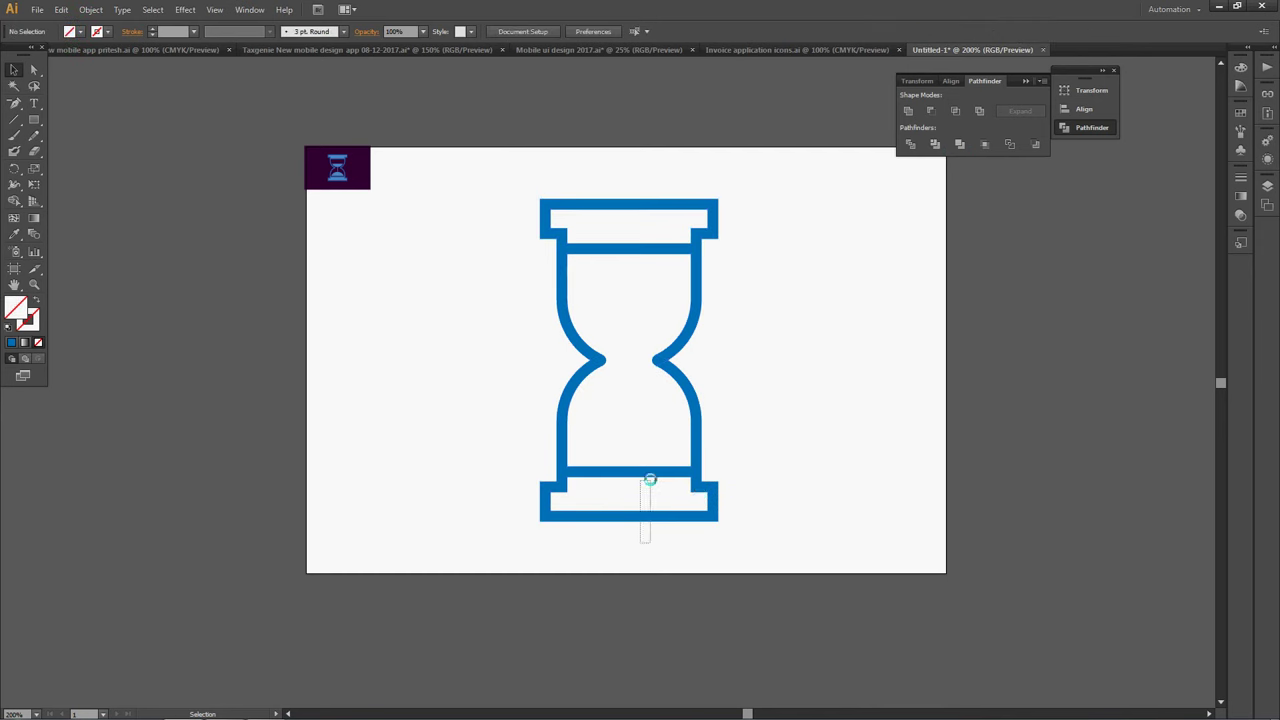
key(ctrl+a)
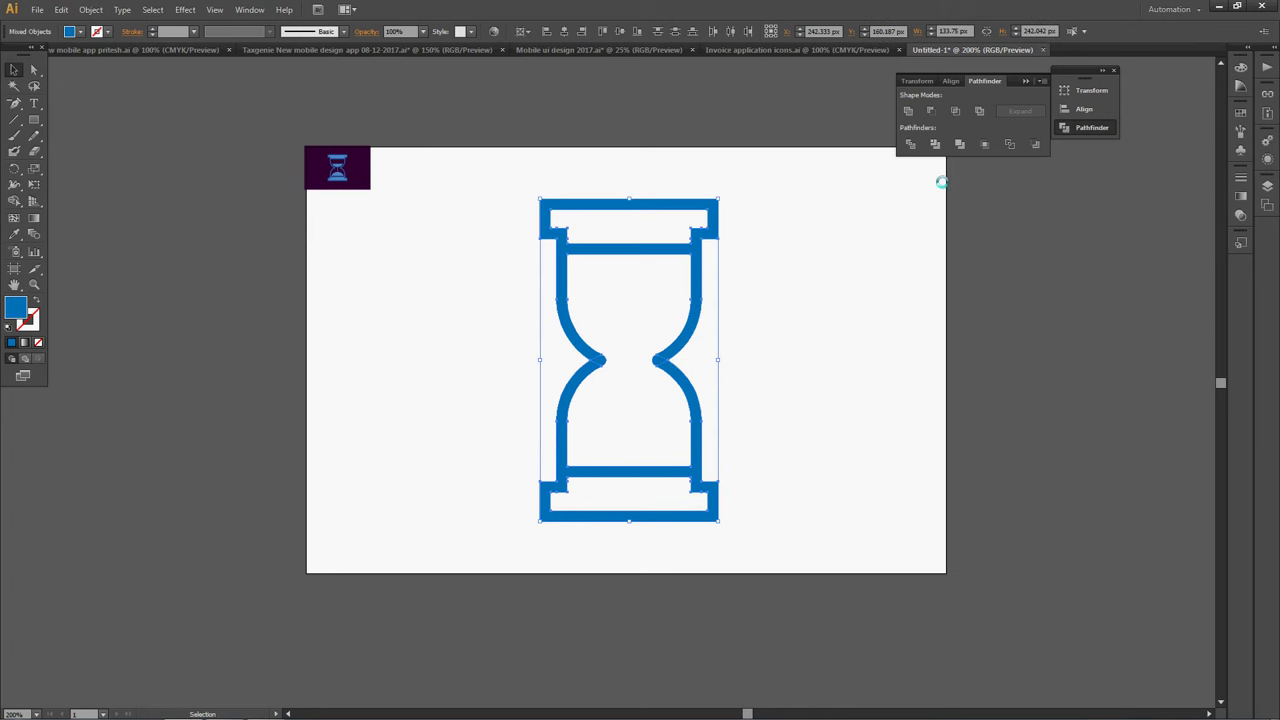
click(909, 110)
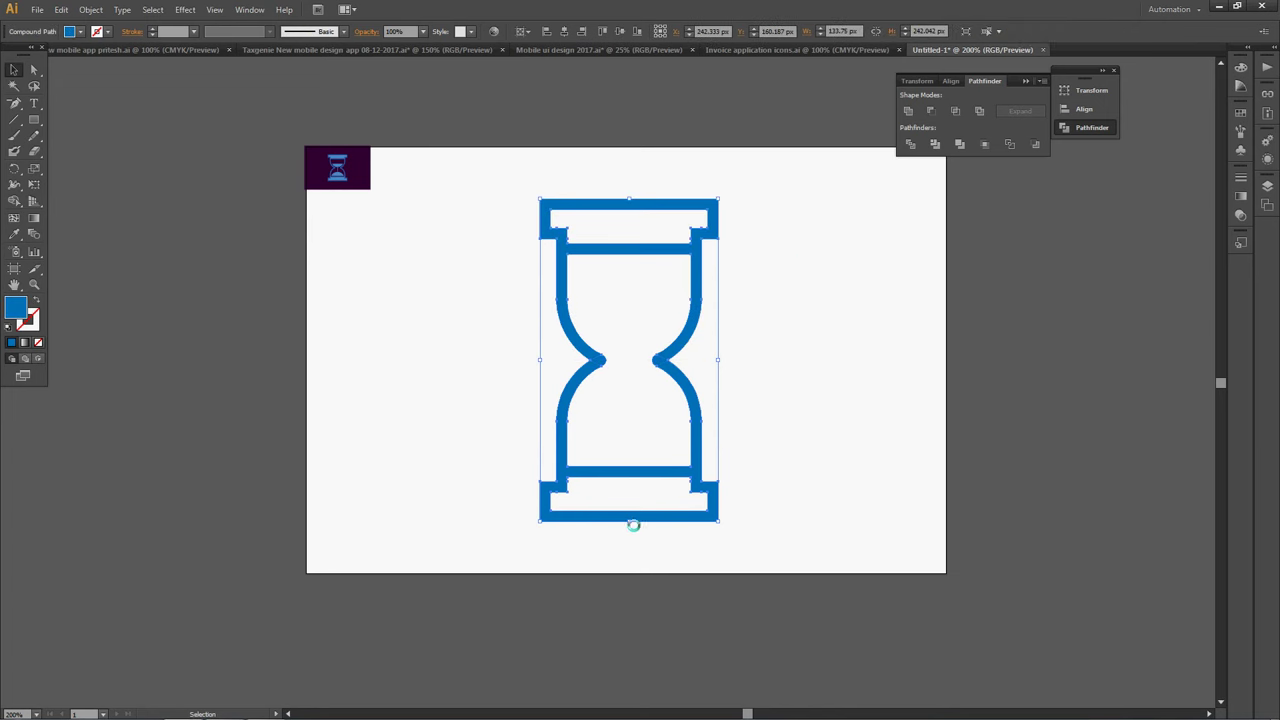
Shorten the hourglass from the bottom and draw a rounded rectangle over its upper chamber
drag(628, 521, 628, 463)
click(800, 416)
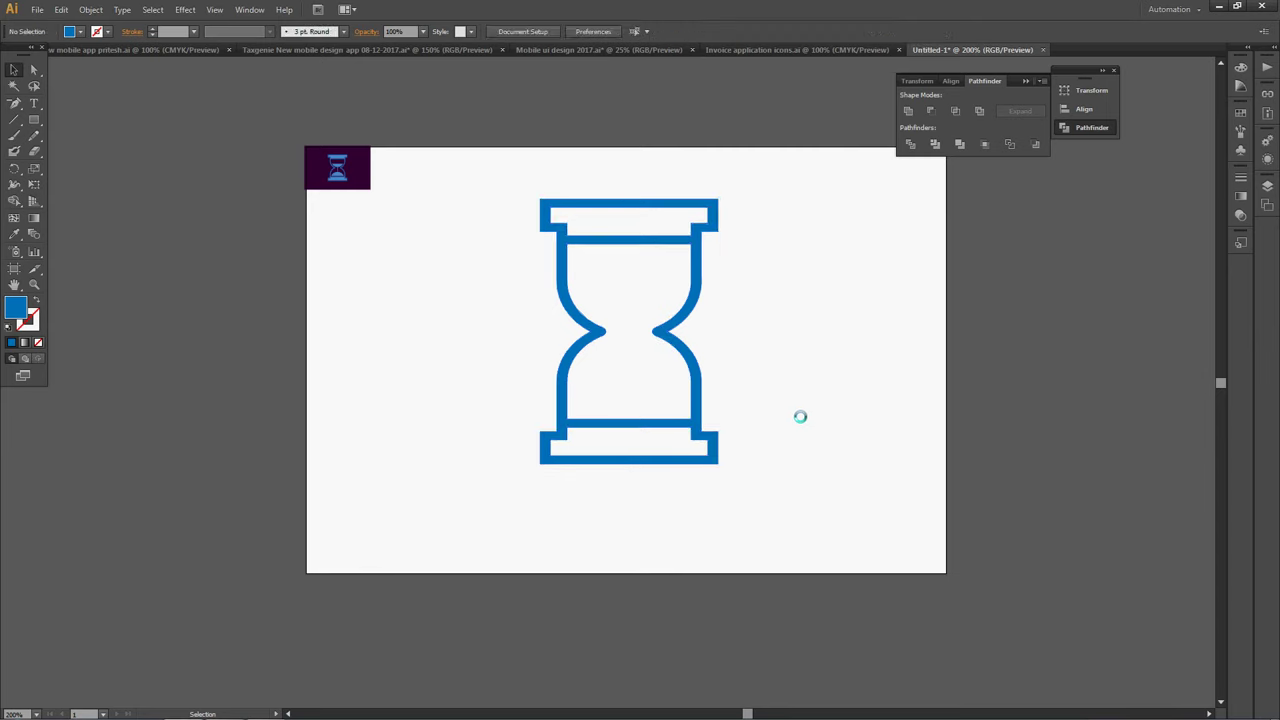
key(ctrl+plus)
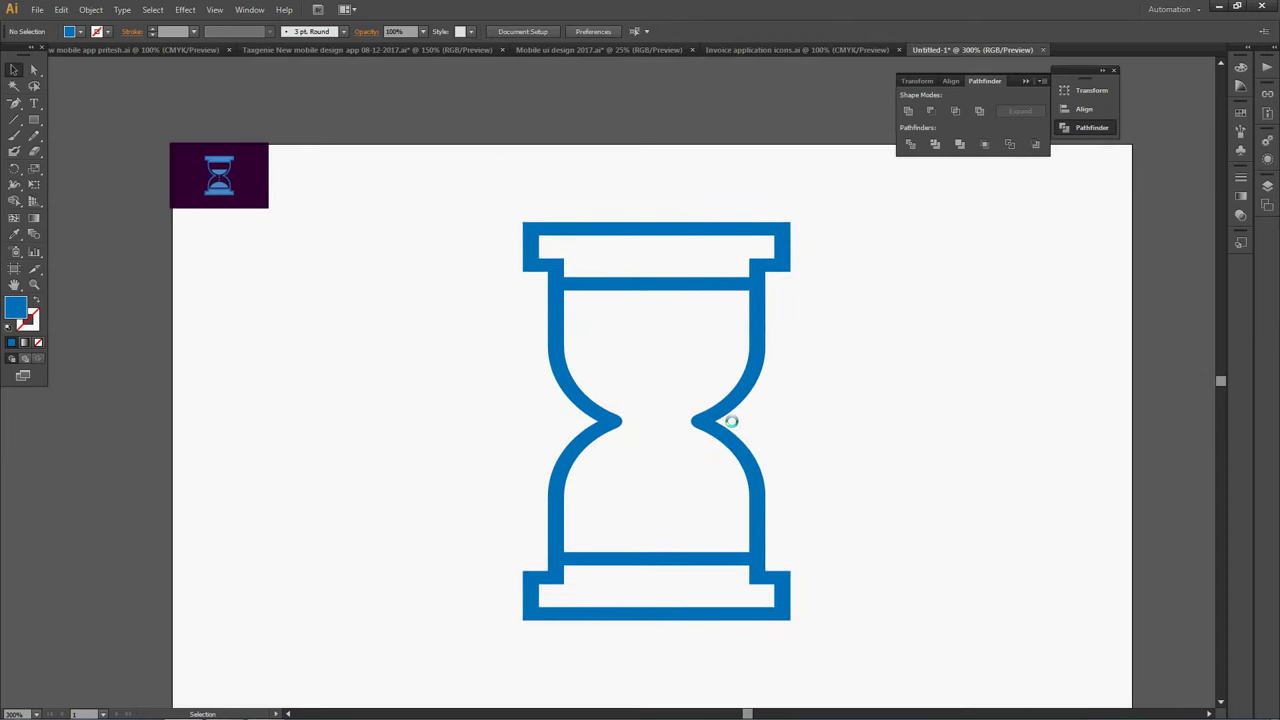
drag(785, 408, 708, 397)
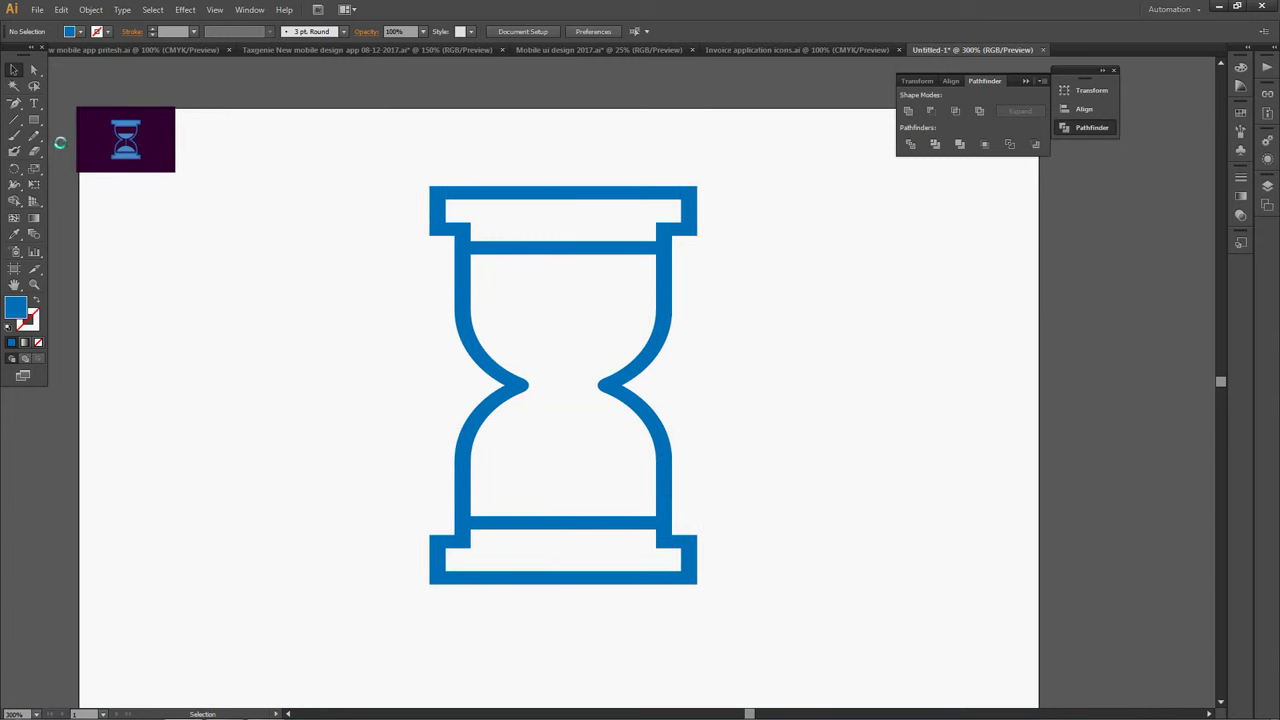
mouse_move(34, 119)
mouse_down()
mouse_move(75, 138)
mouse_move(117, 131)
mouse_up()
drag(534, 194, 645, 372)
Redraw the rounded rectangle in the upper chamber and adjust its width and height
key(ctrl+z)
drag(497, 131, 634, 373)
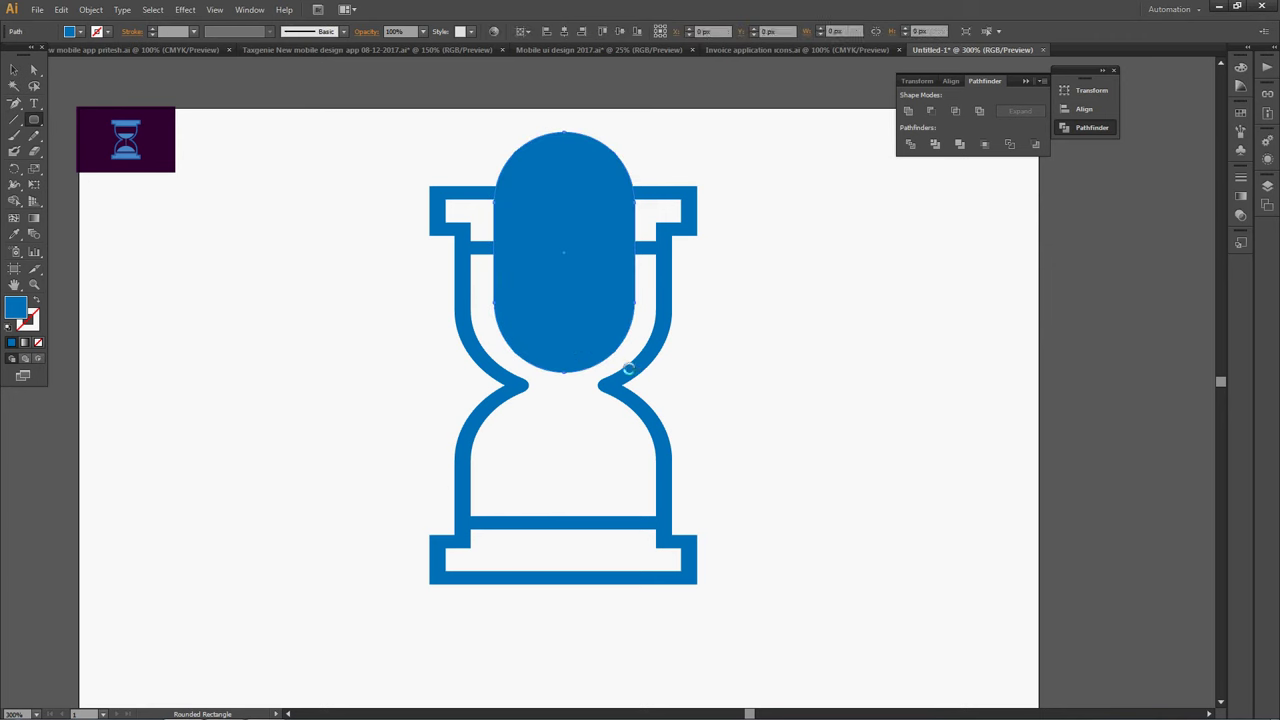
key(v)
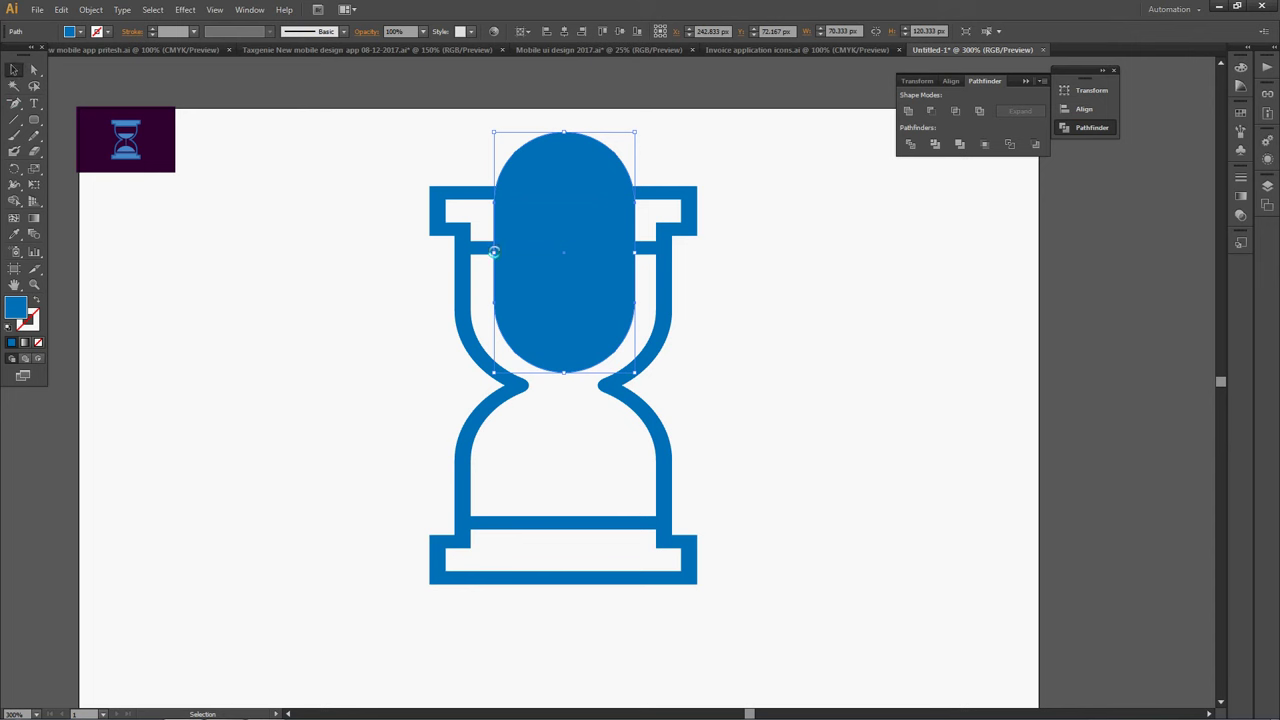
drag(494, 252, 488, 252)
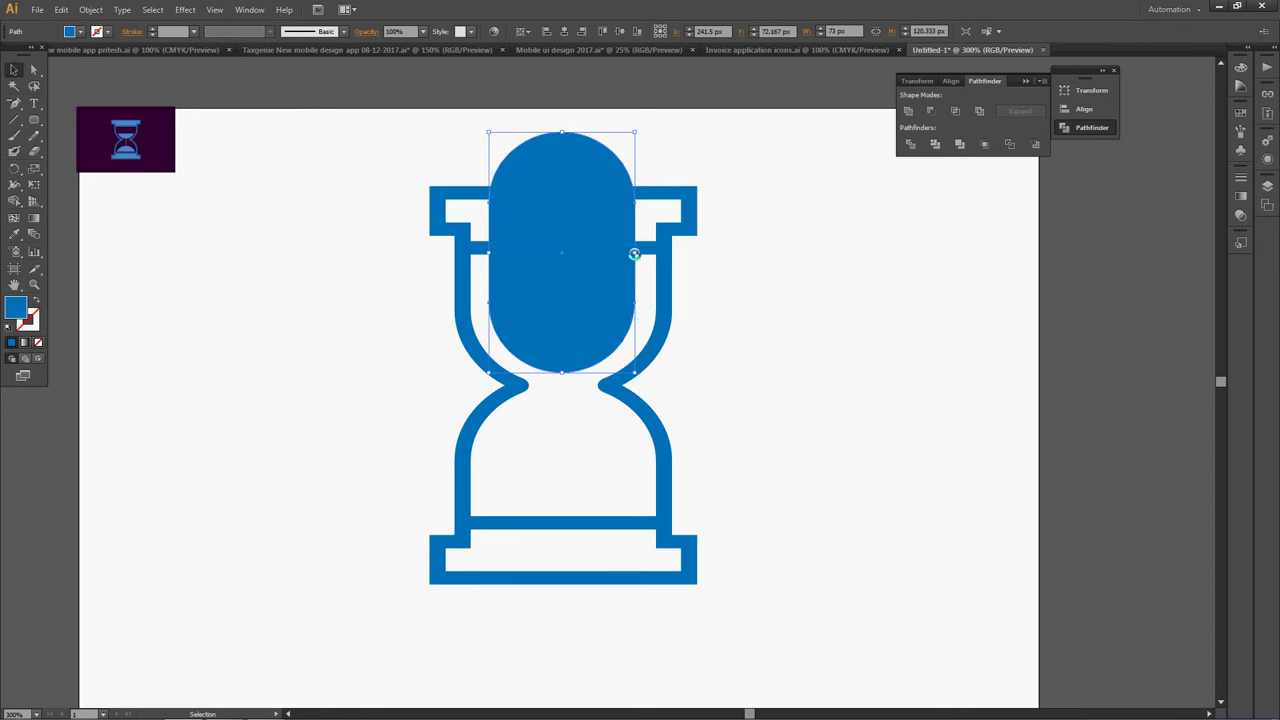
drag(634, 254, 641, 254)
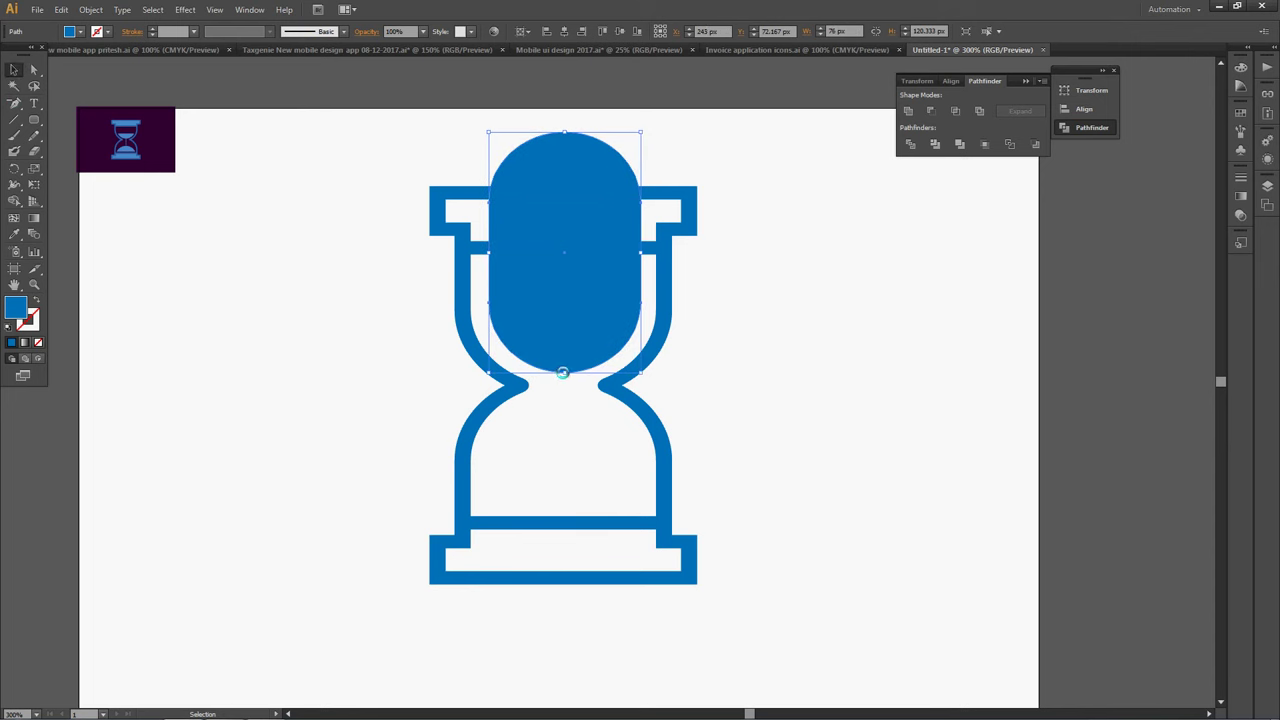
drag(563, 372, 557, 343)
click(806, 286)
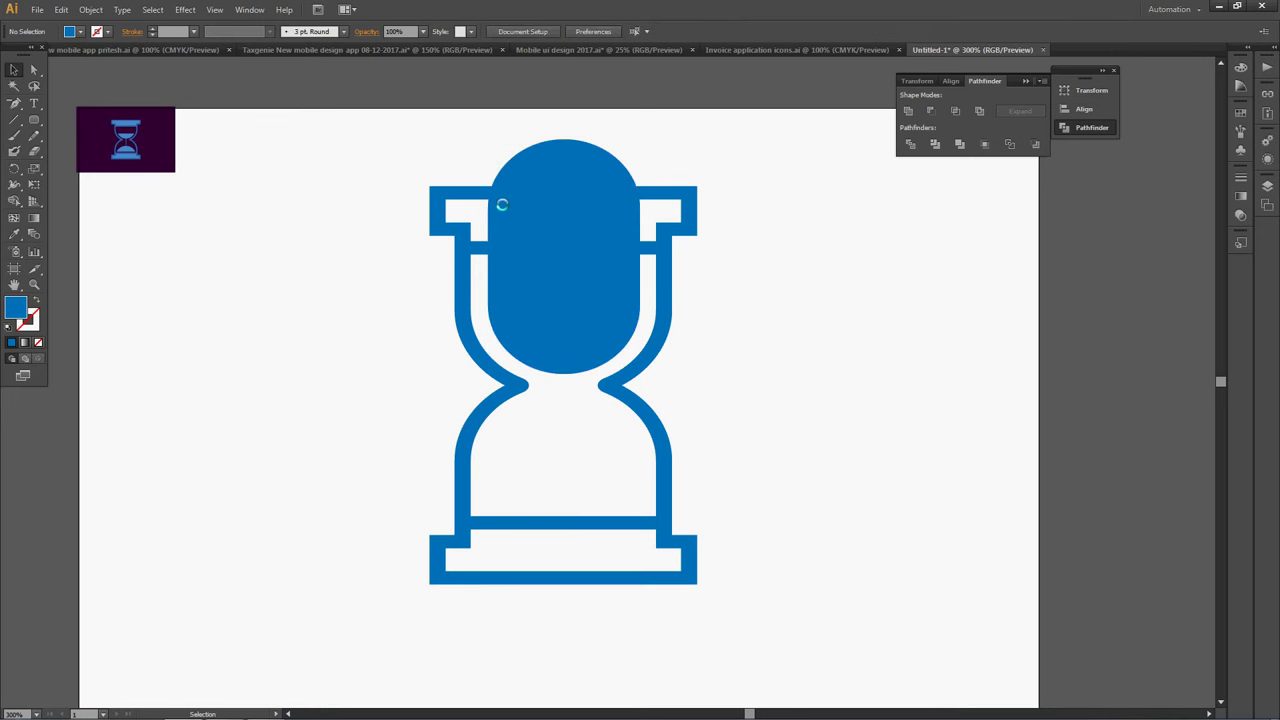
click(502, 204)
drag(563, 139, 563, 131)
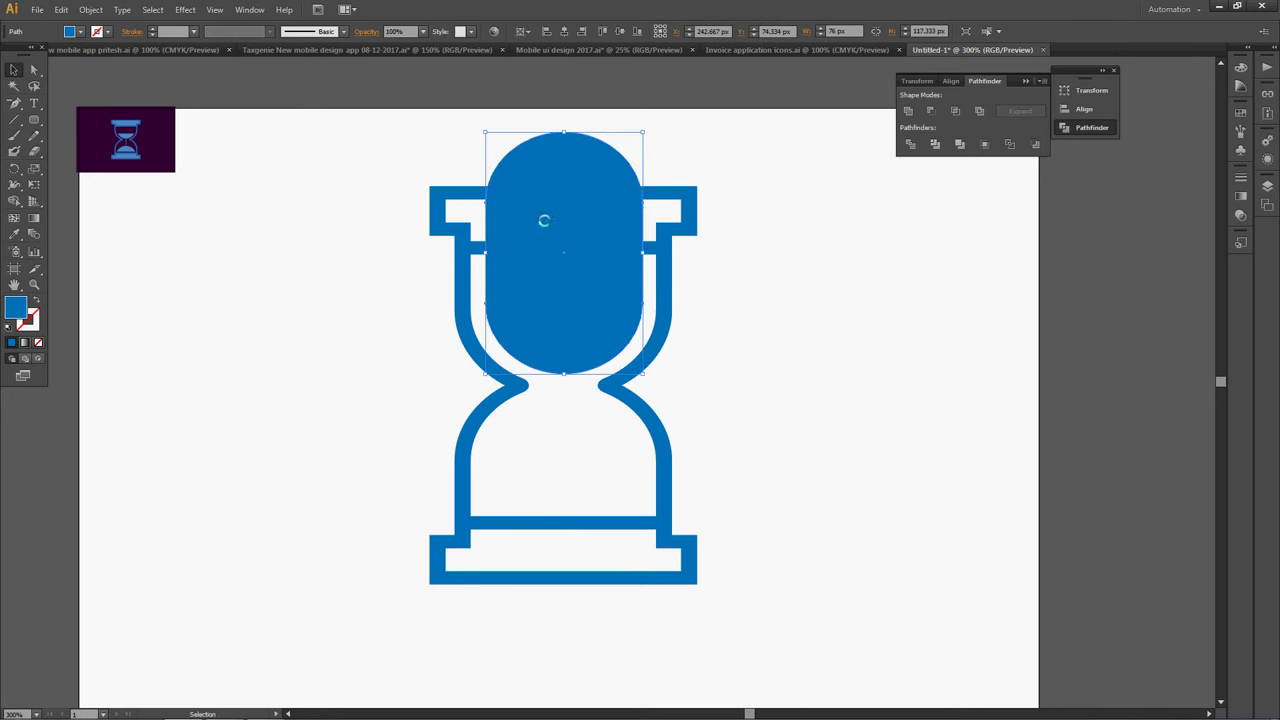
Select all the hourglass artwork and centre it horizontally
click(806, 251)
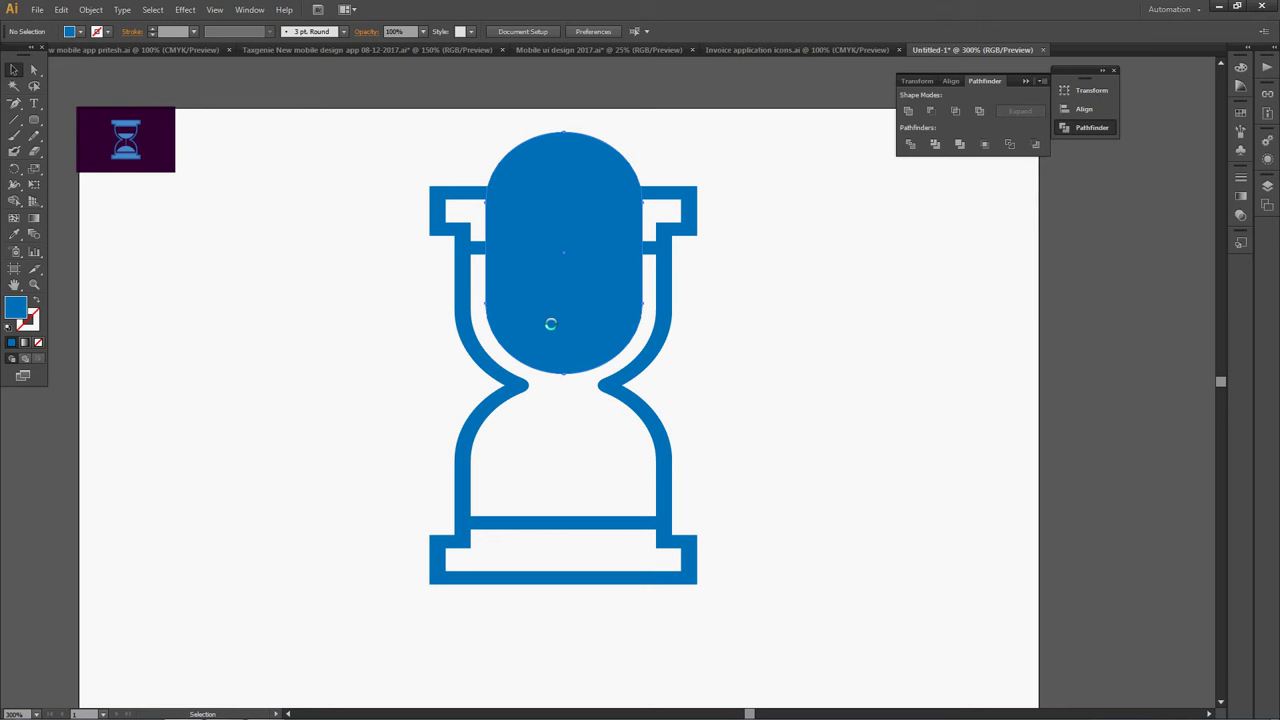
click(550, 324)
key(ctrl+a)
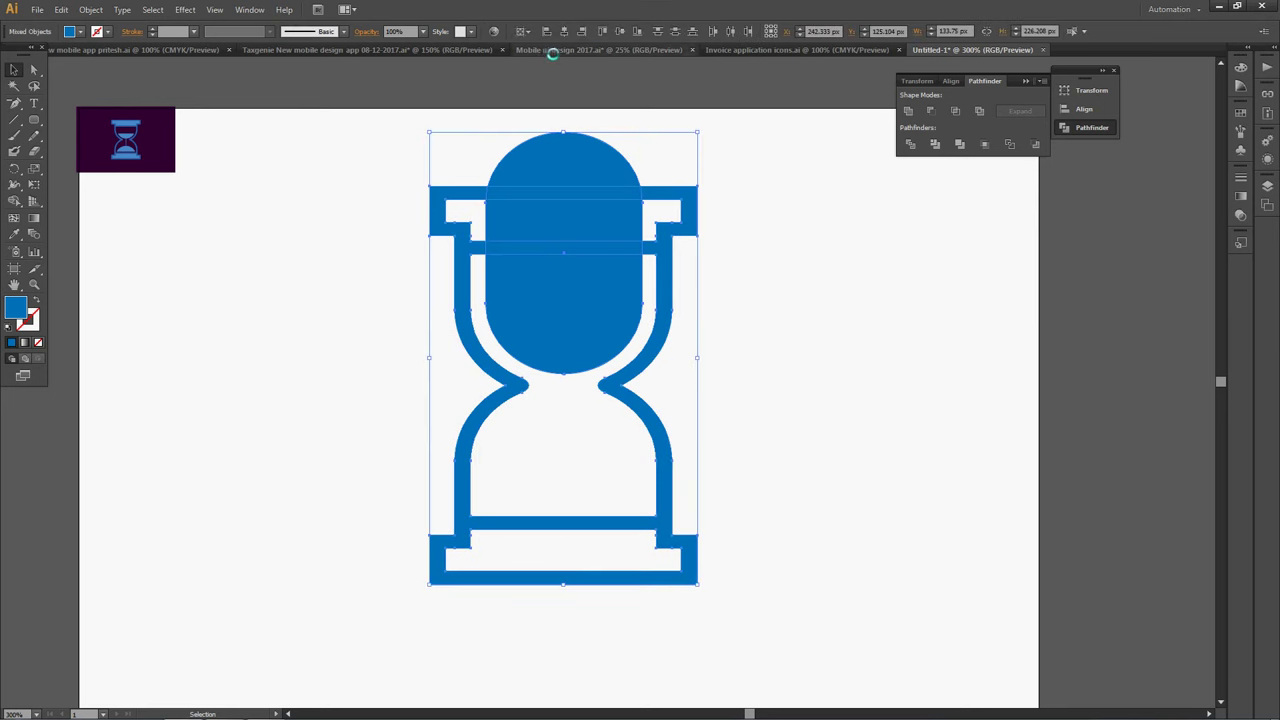
click(566, 31)
click(777, 251)
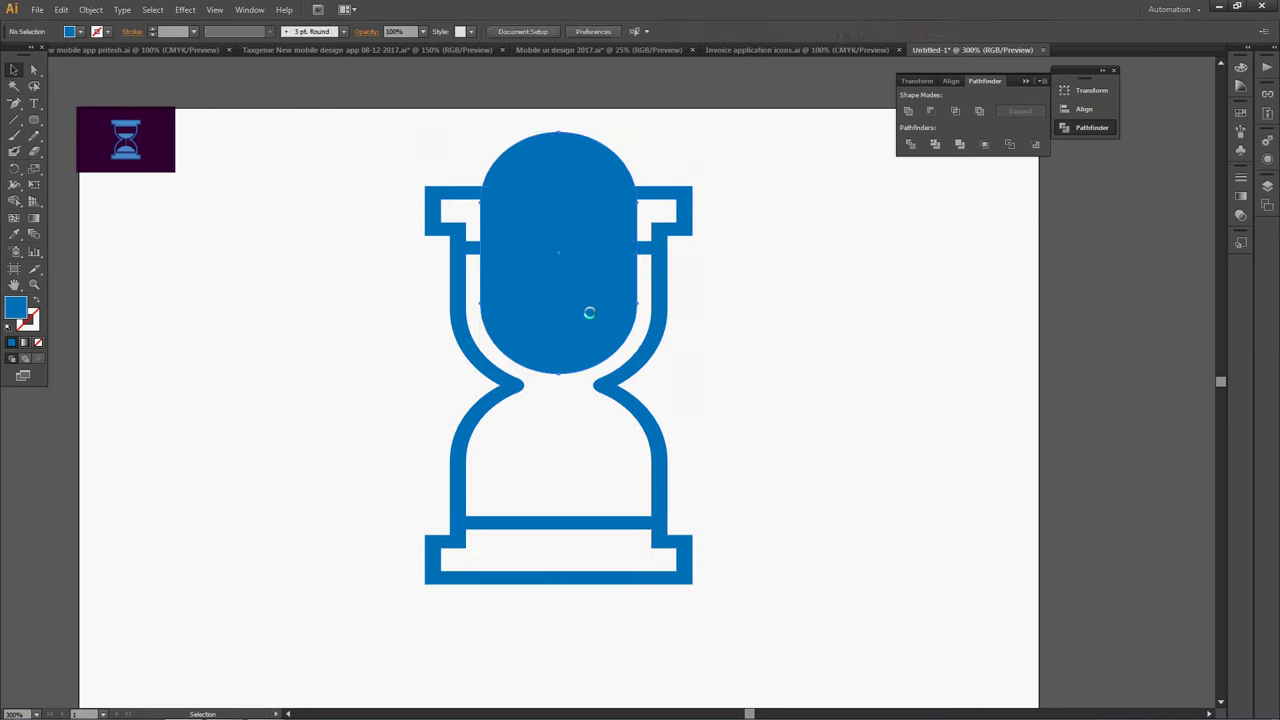
click(600, 315)
Cover the rounded shape's top with a wide rectangle and Minus Front to leave the sand mound
click(33, 121)
drag(33, 121, 80, 117)
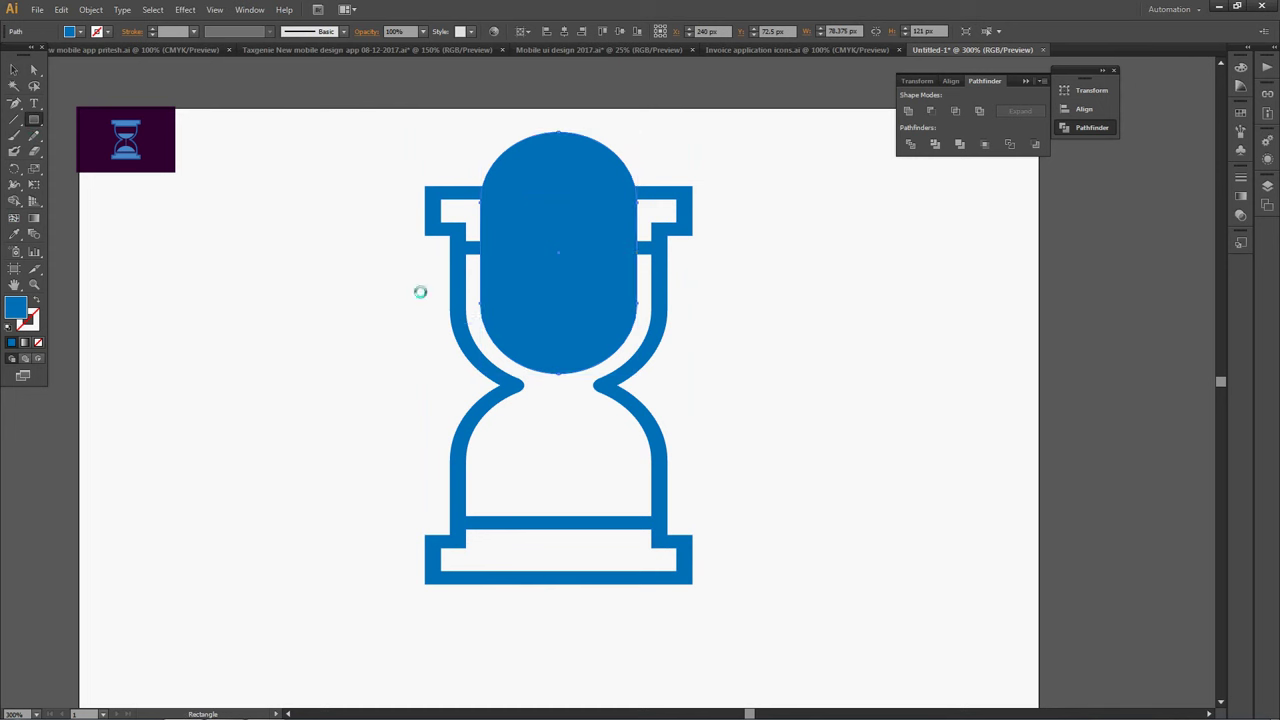
drag(419, 268, 760, 325)
click(14, 67)
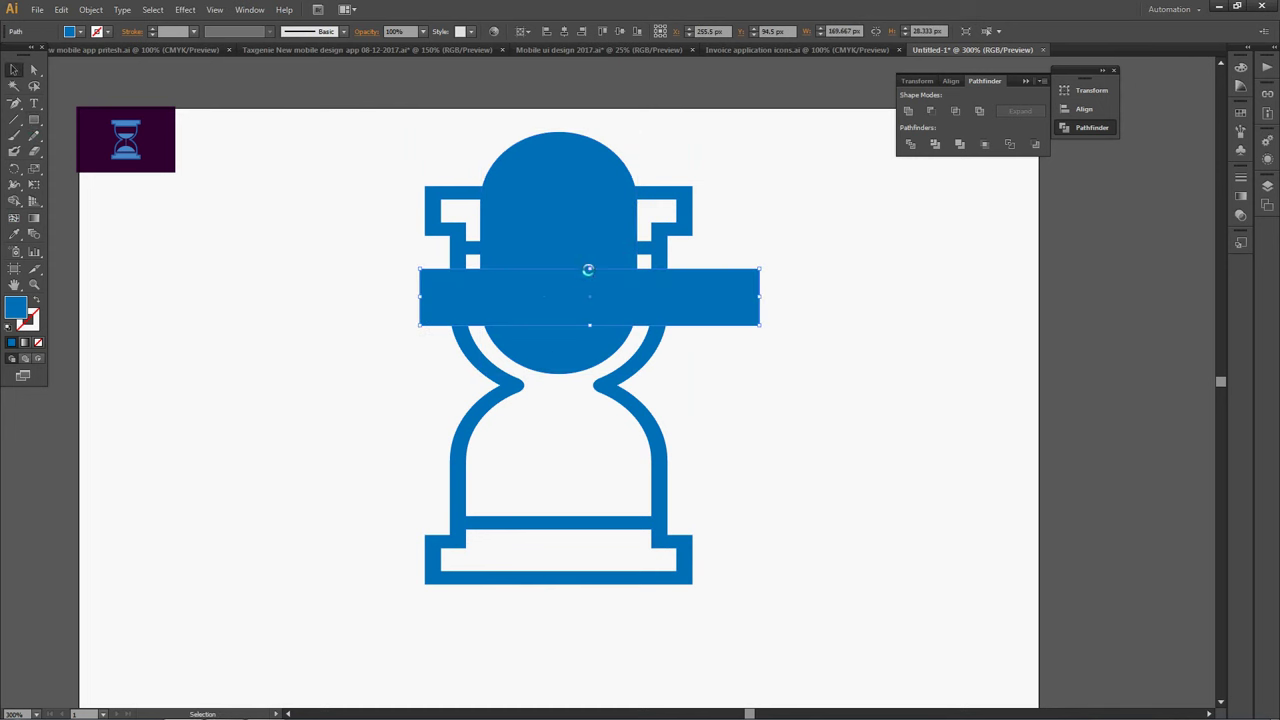
drag(588, 270, 589, 106)
shift+click(548, 350)
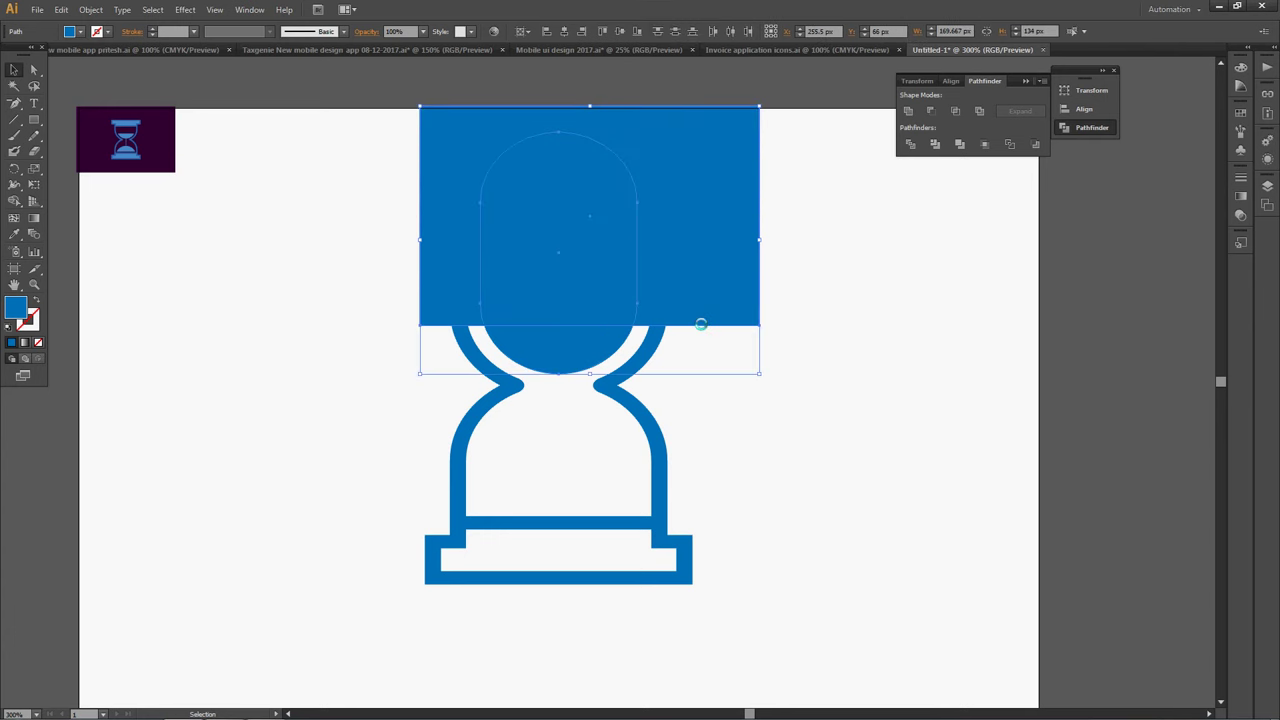
click(928, 111)
click(747, 294)
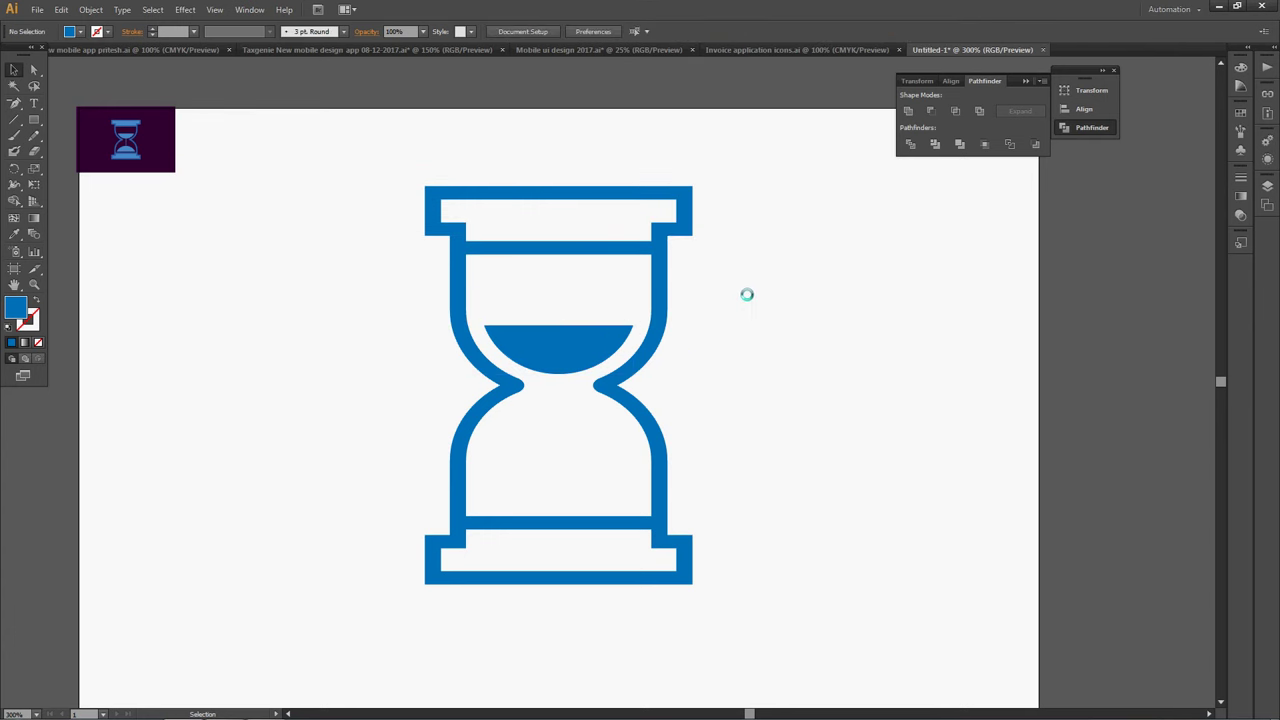
At 400% zoom, draw a thin sand stream in the neck touching the mound
drag(729, 326, 788, 306)
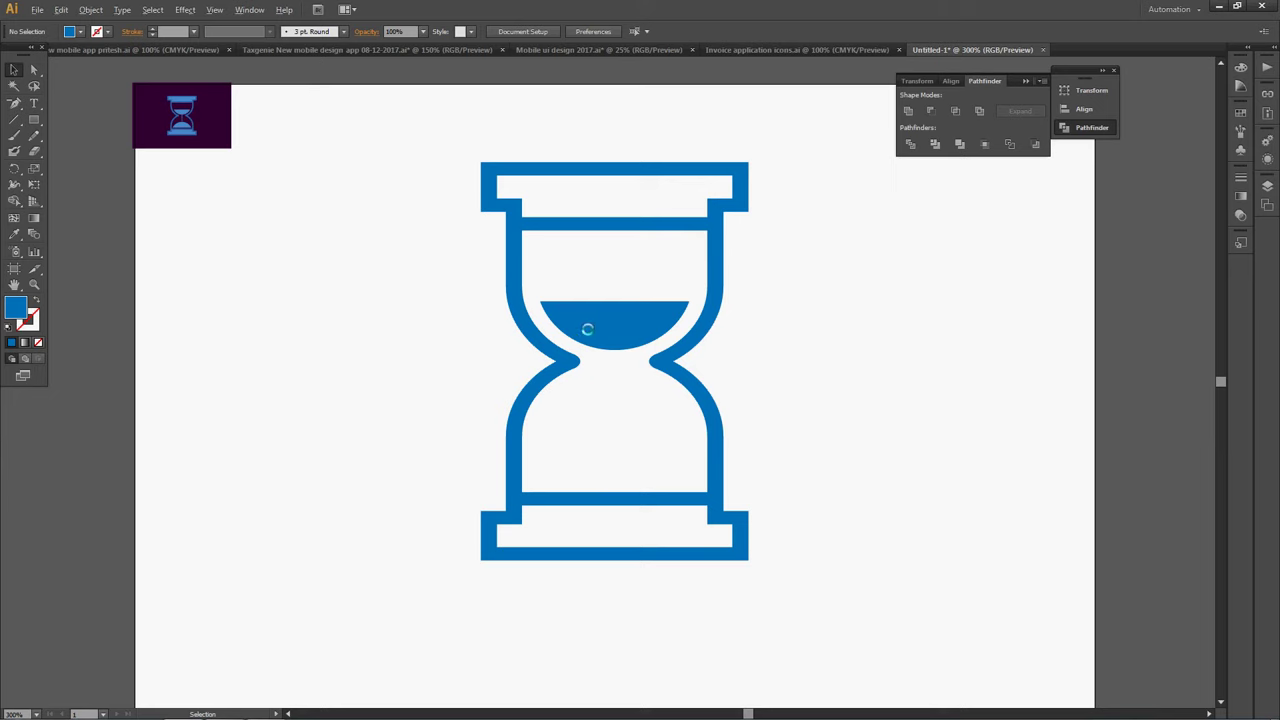
key(ctrl+plus)
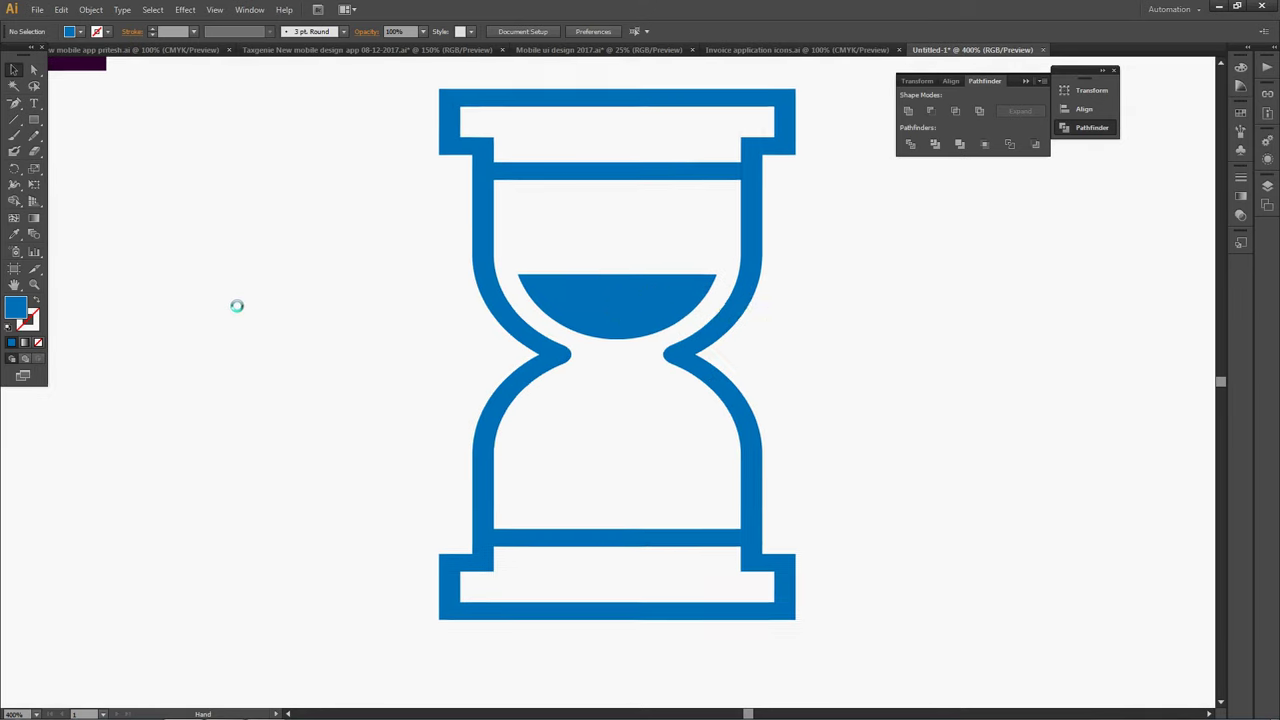
drag(236, 305, 344, 306)
drag(27, 117, 80, 134)
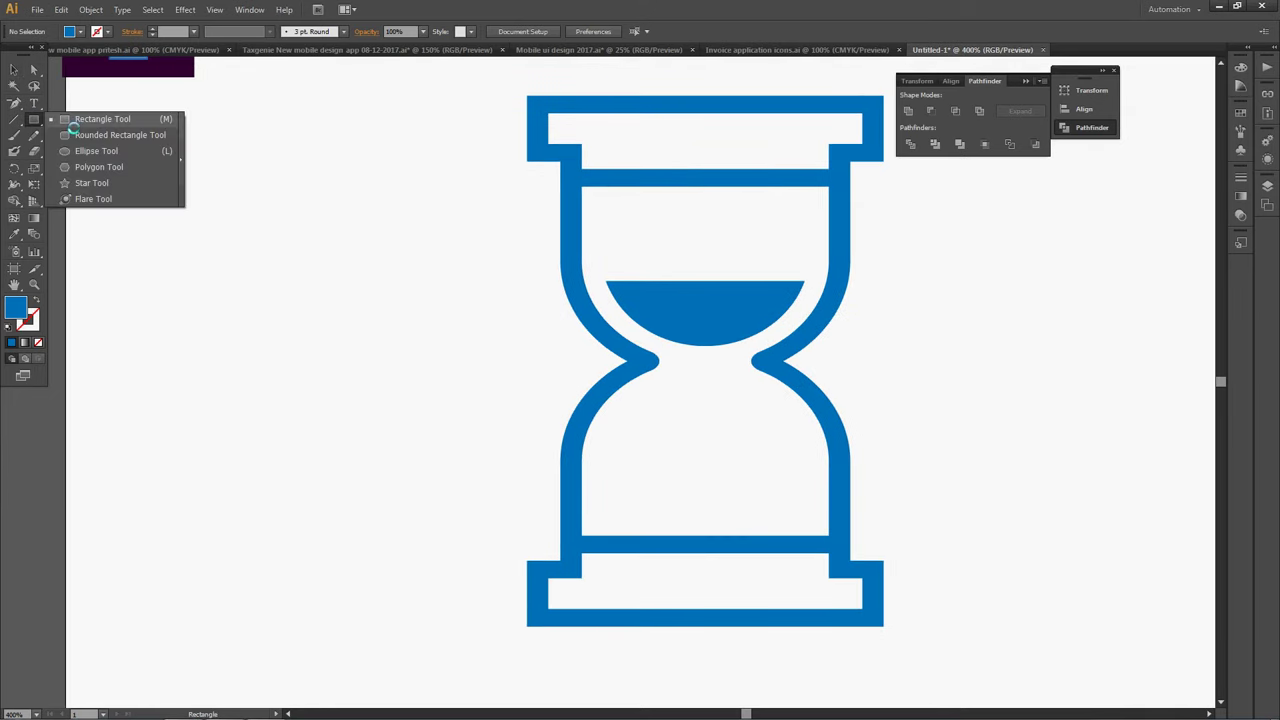
drag(703, 353, 705, 417)
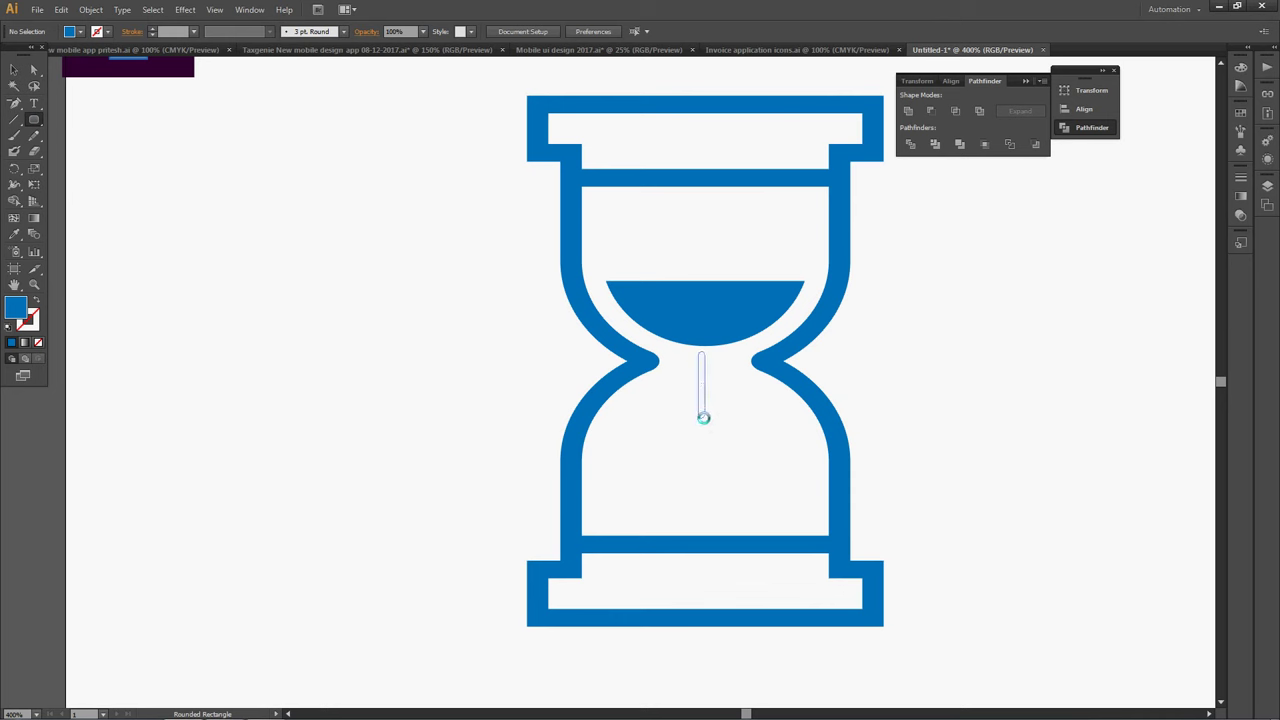
drag(703, 417, 703, 422)
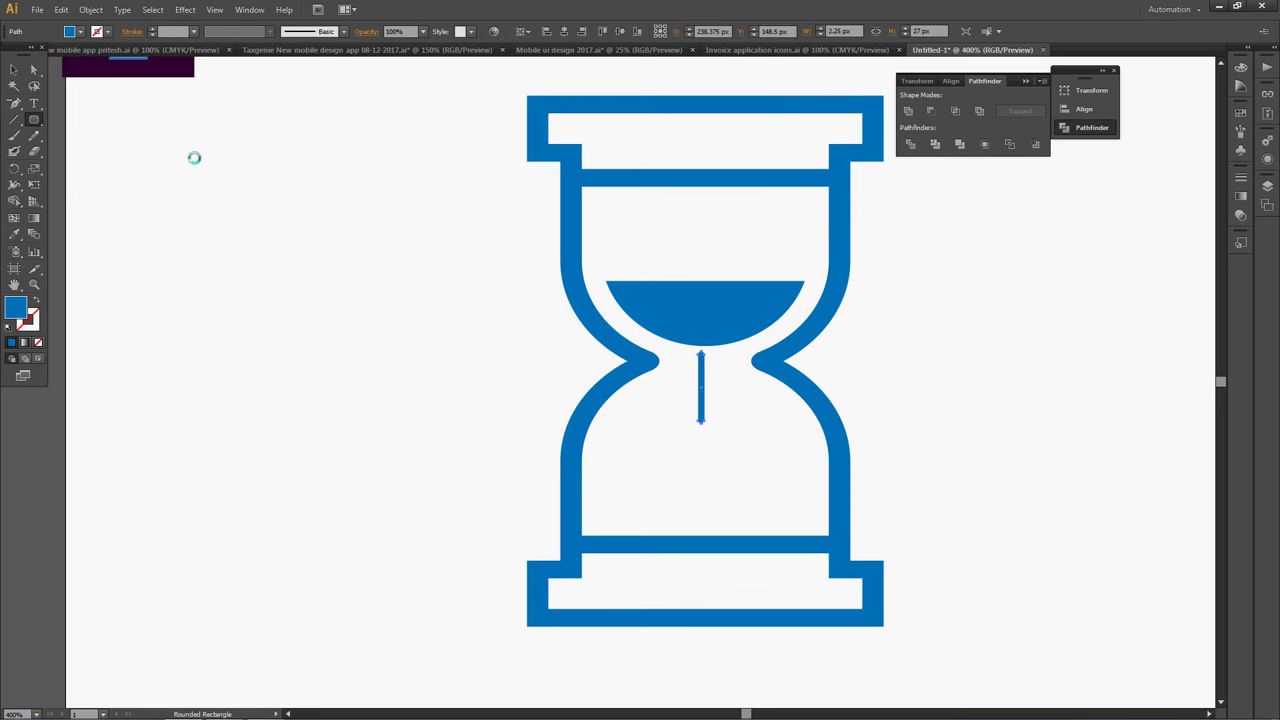
click(13, 69)
click(363, 286)
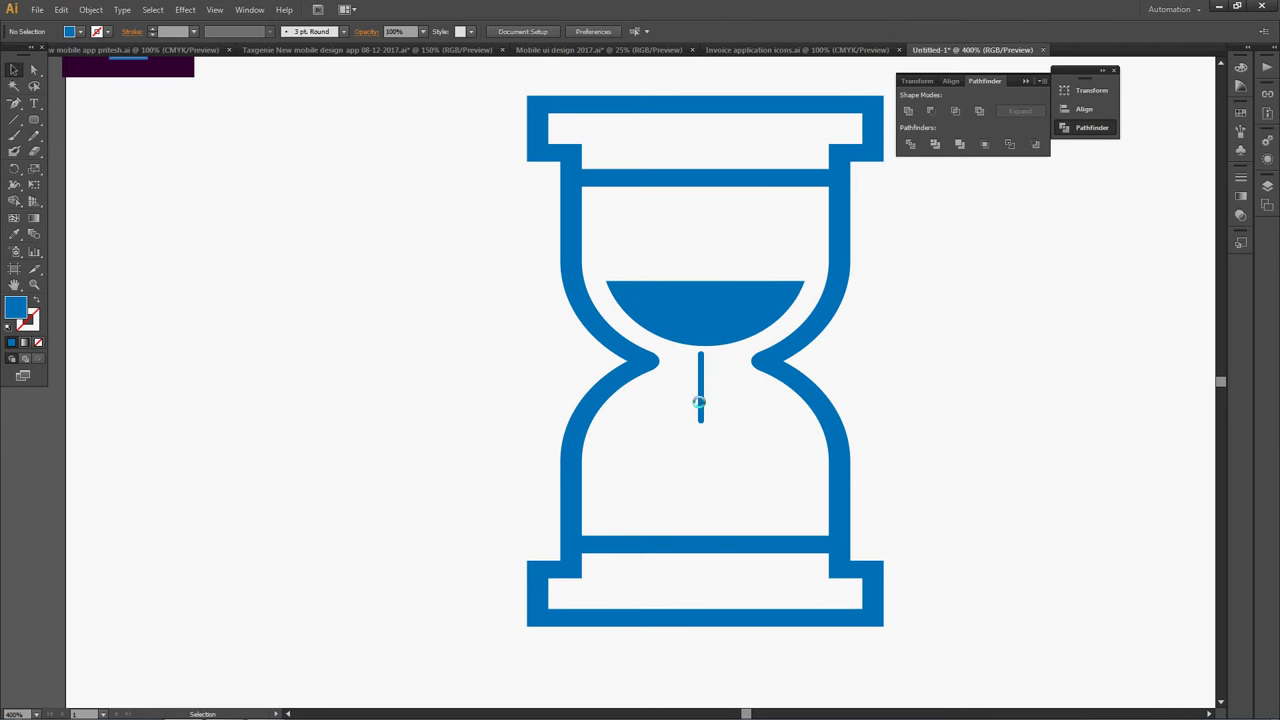
drag(699, 402, 699, 370)
click(85, 130)
Draw a small sand drip below the stream and check the stream's width
click(33, 120)
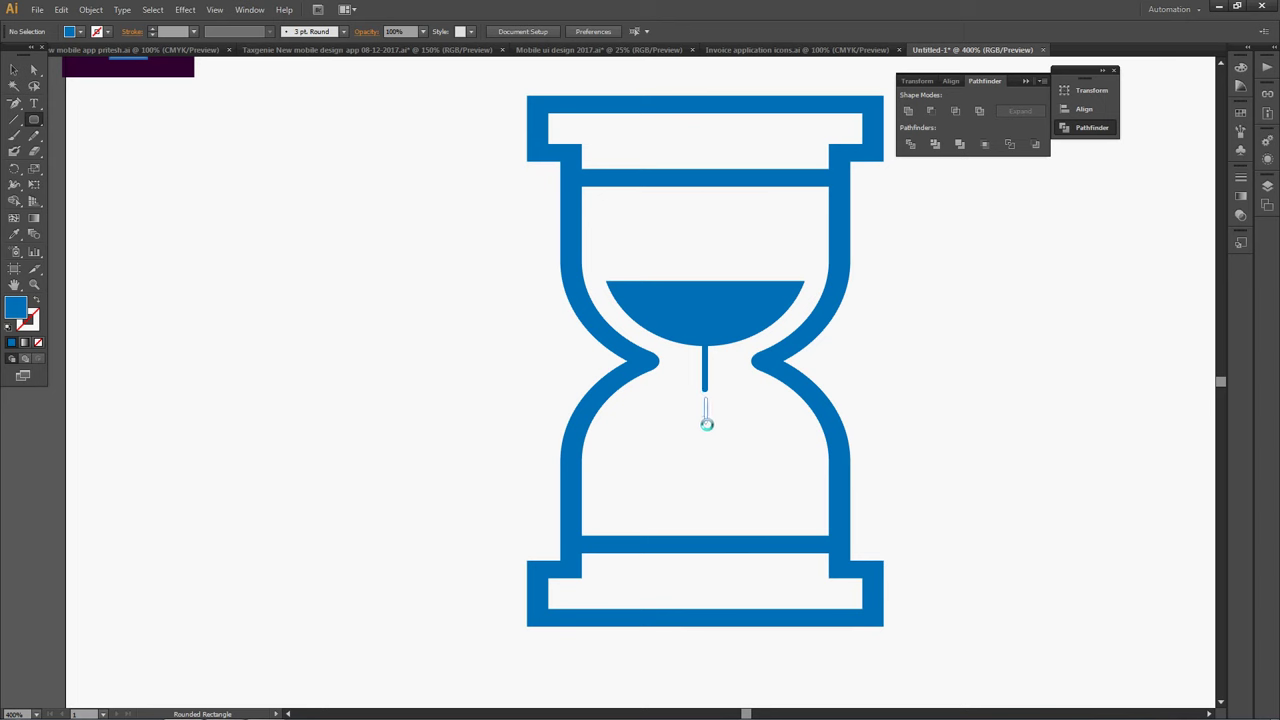
drag(709, 424, 708, 422)
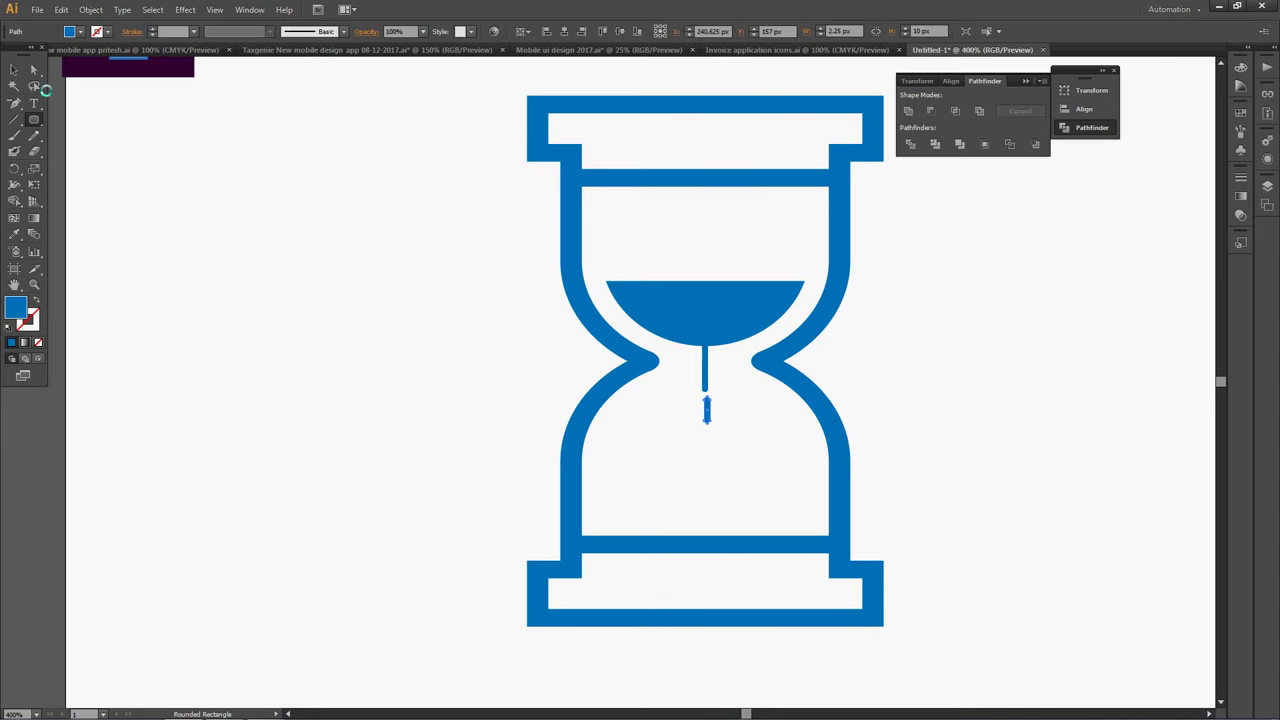
key(v)
click(665, 434)
click(705, 375)
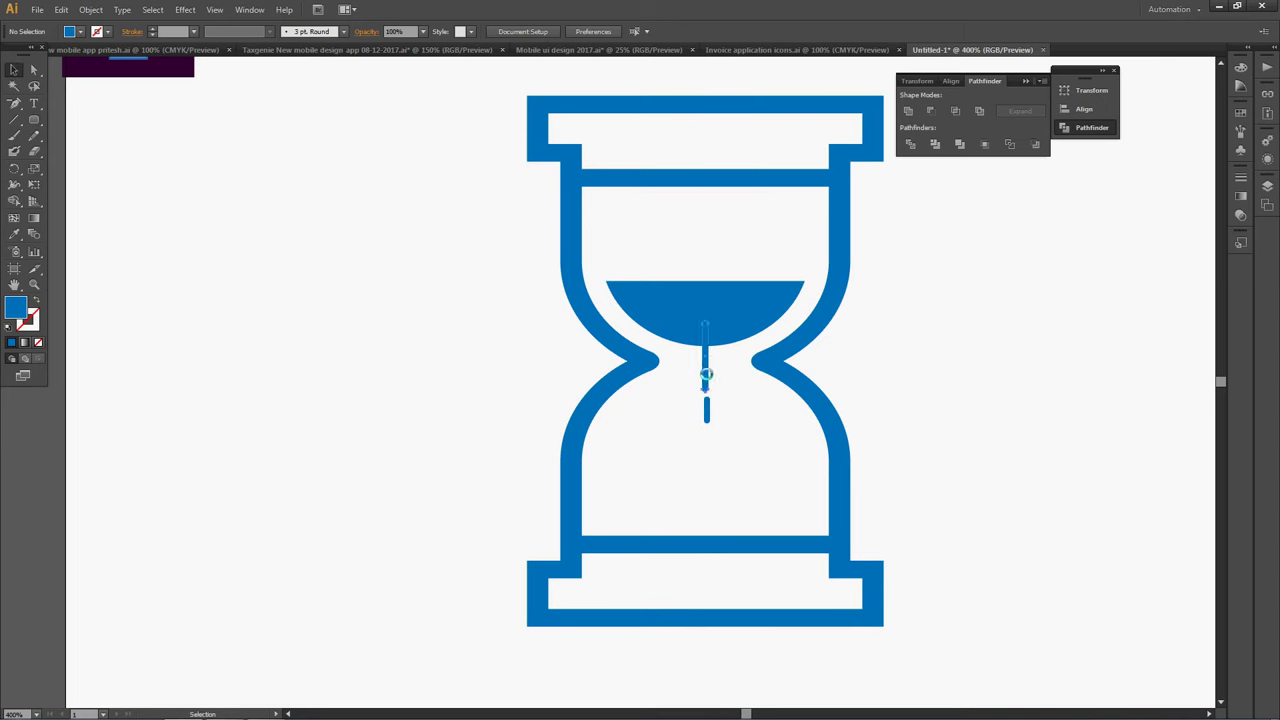
click(840, 31)
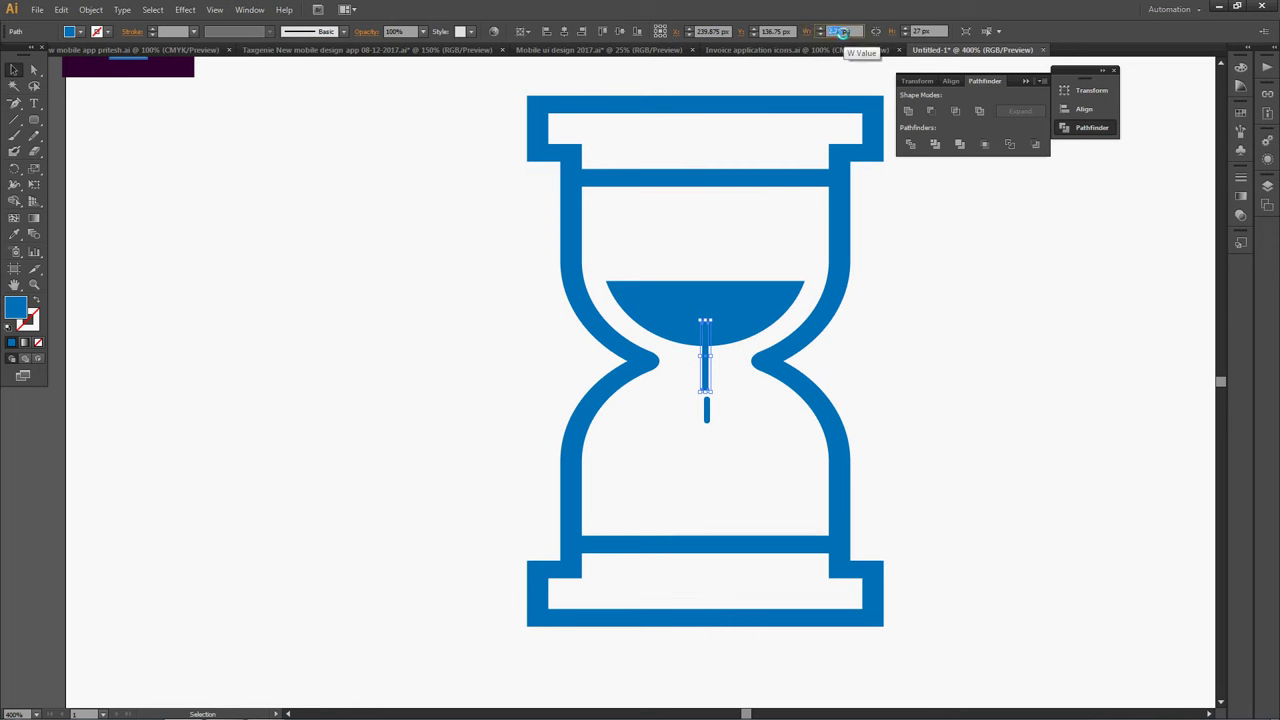
click(708, 405)
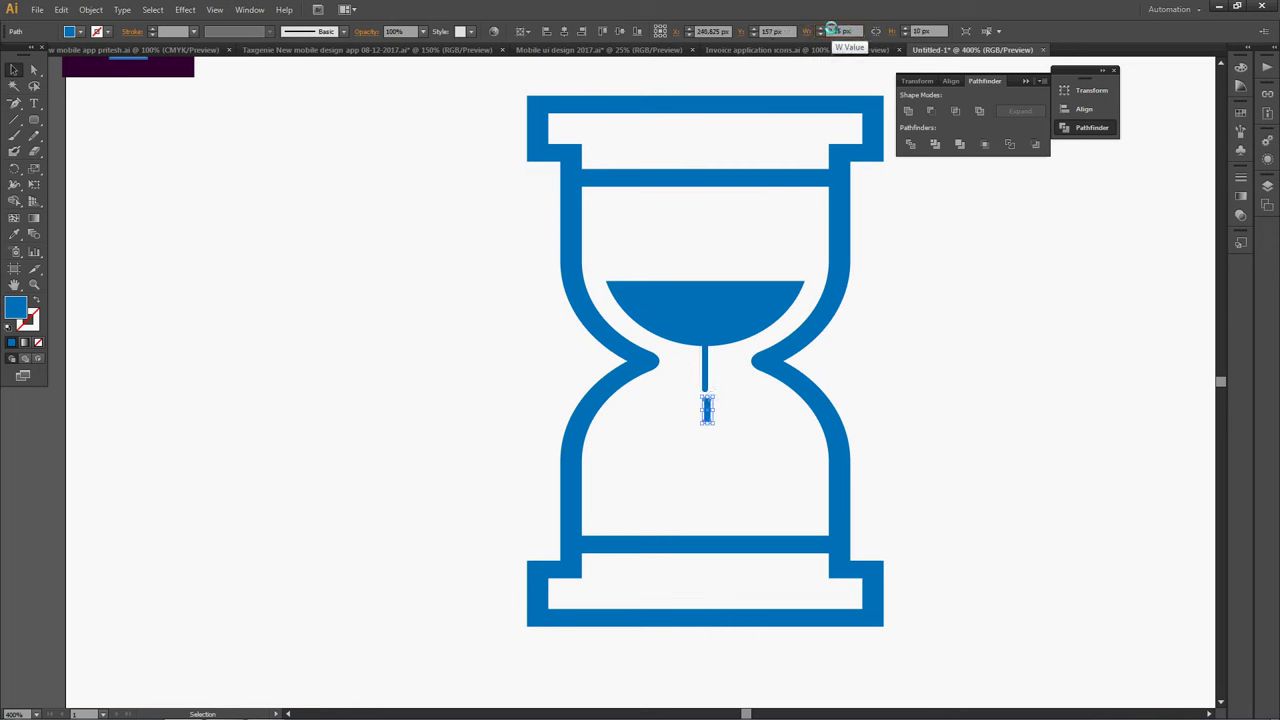
click(802, 303)
Add a small rounded dot, 2.25 px wide, under the drip
click(34, 119)
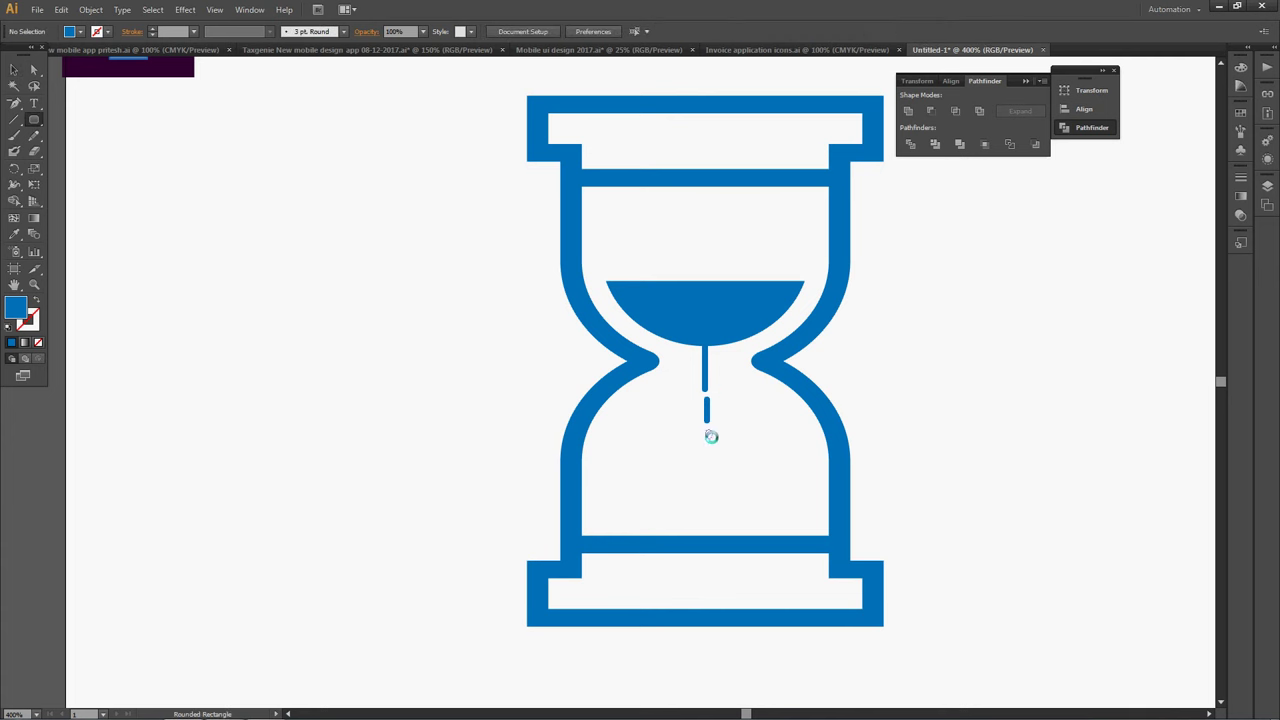
drag(711, 436, 705, 430)
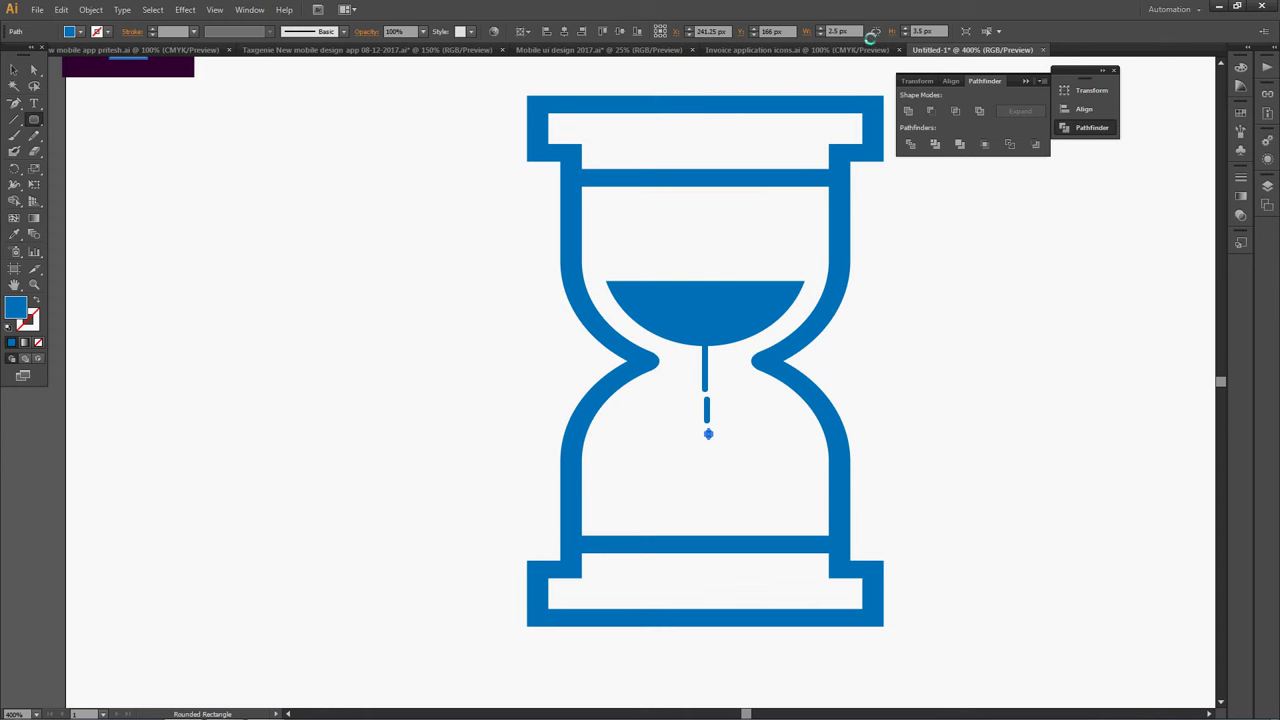
text(2.25)
key(Return)
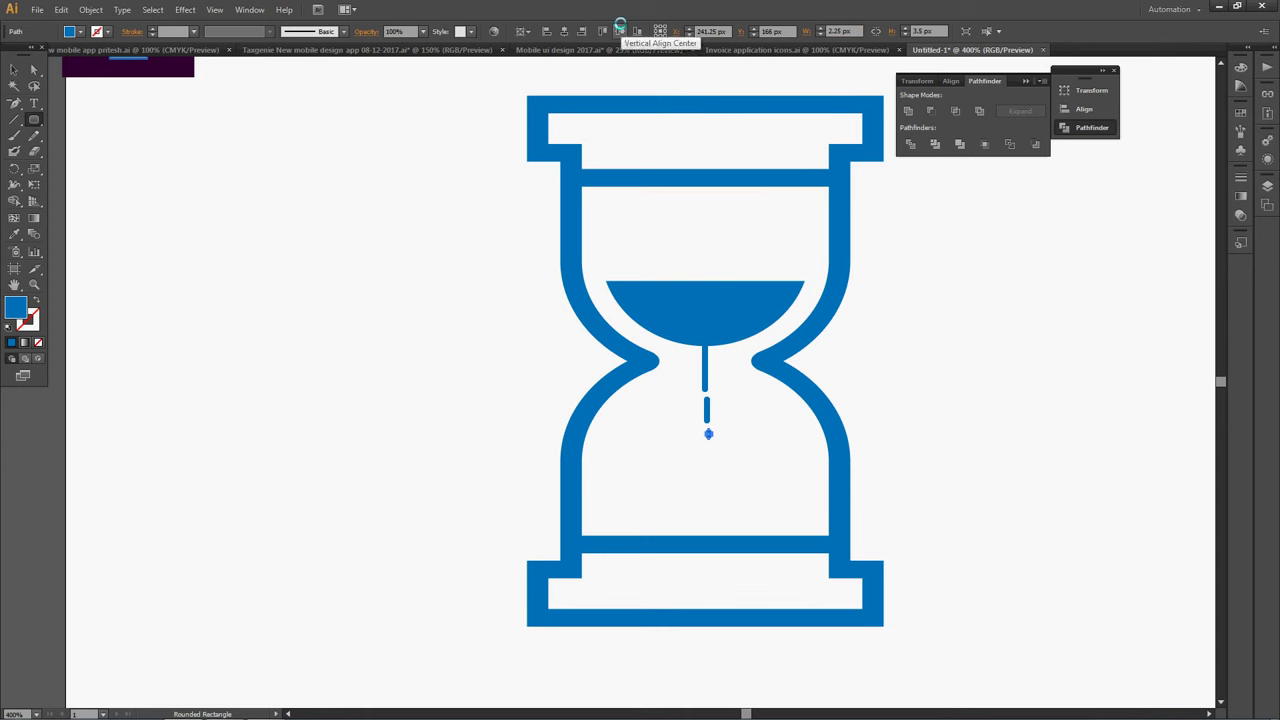
click(14, 69)
Align the drip pieces horizontally centred with the hourglass
drag(907, 285, 475, 508)
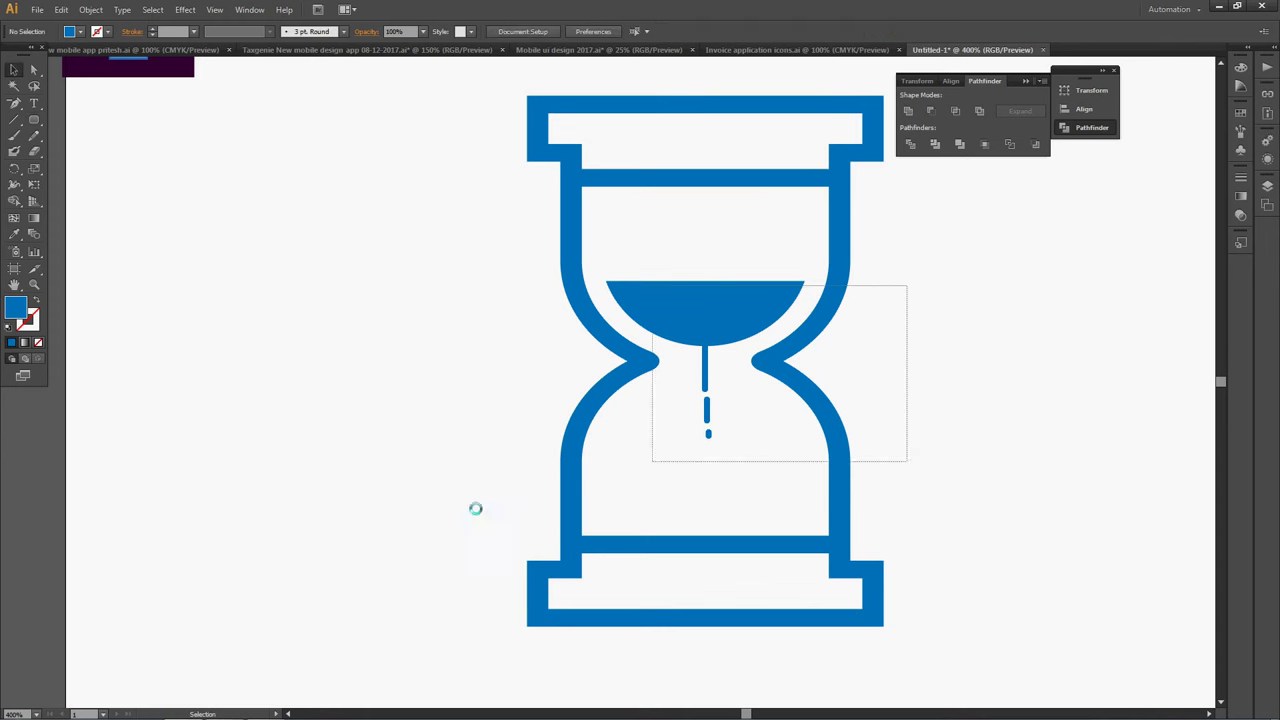
click(565, 31)
click(963, 314)
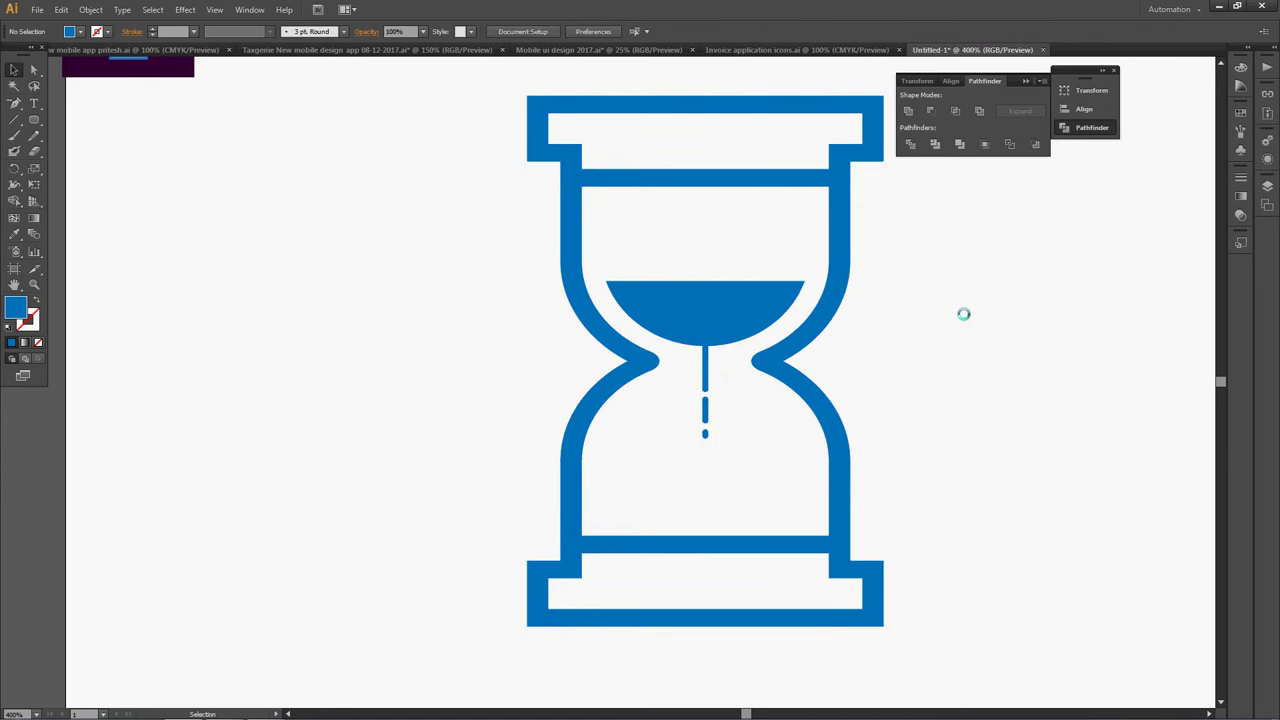
Copy the top sand bowl down, rotate it 180°, raise it slightly and enlarge it
drag(737, 291, 737, 486)
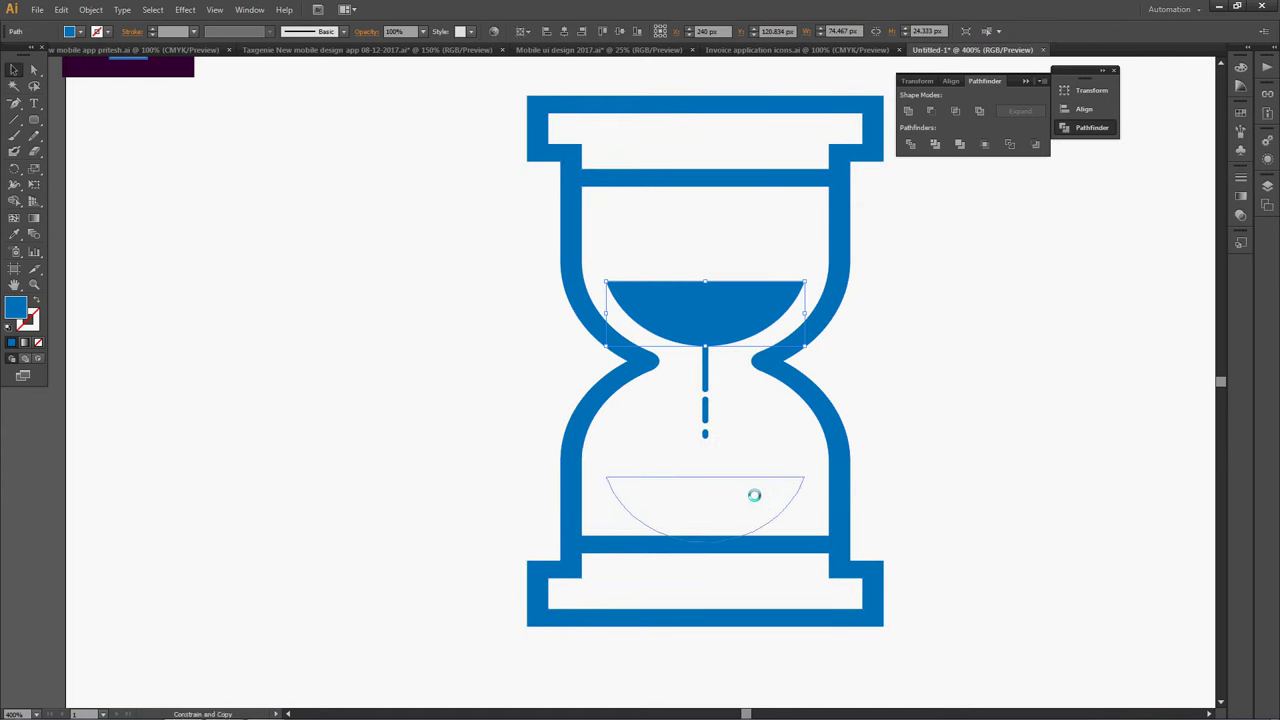
drag(820, 464, 647, 567)
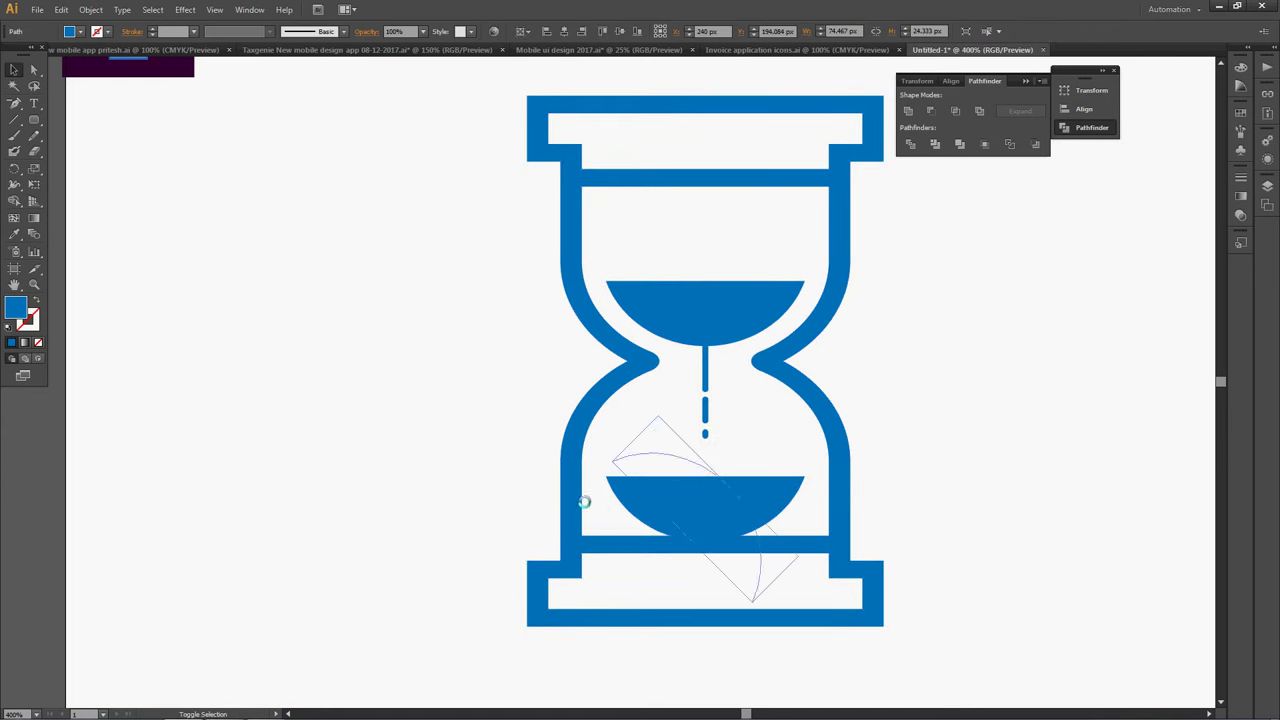
click(647, 567)
drag(708, 522, 698, 487)
drag(777, 460, 818, 452)
click(968, 448)
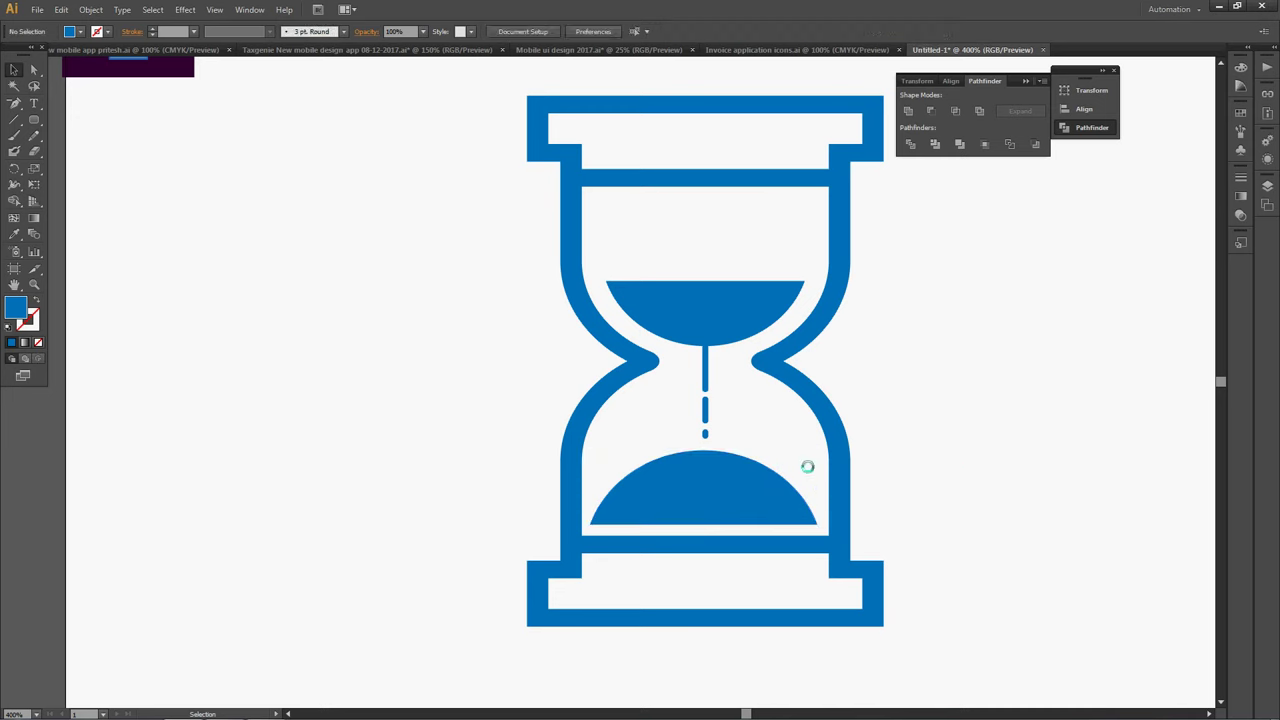
Draw a rectangle over the whole hourglass and eyedrop the icon's light blue into it
key(ctrl+minus)
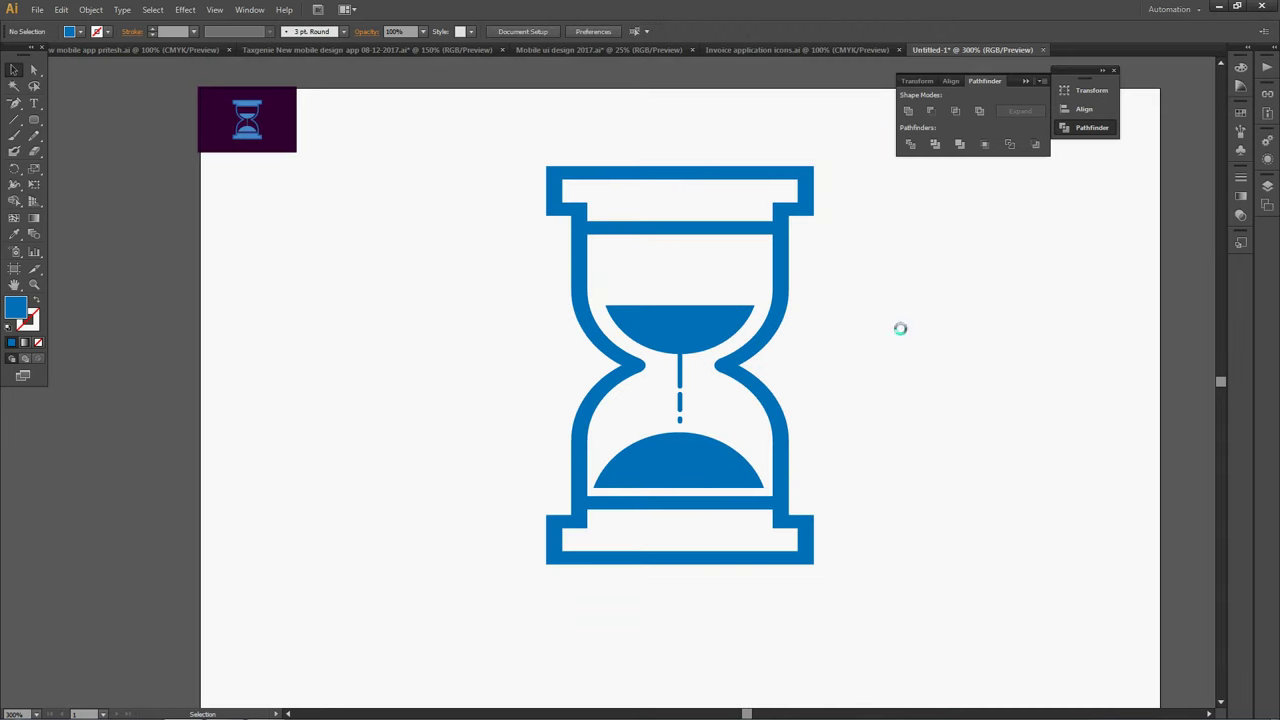
key(m)
drag(540, 140, 852, 597)
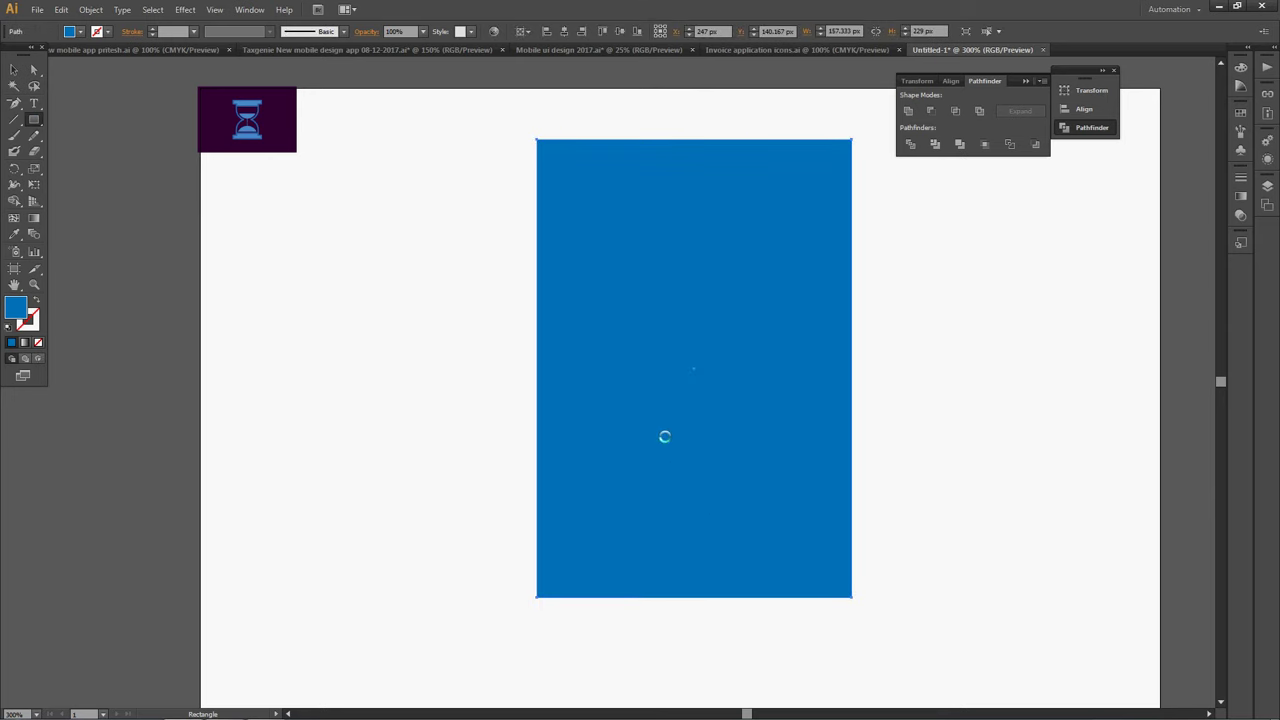
click(80, 31)
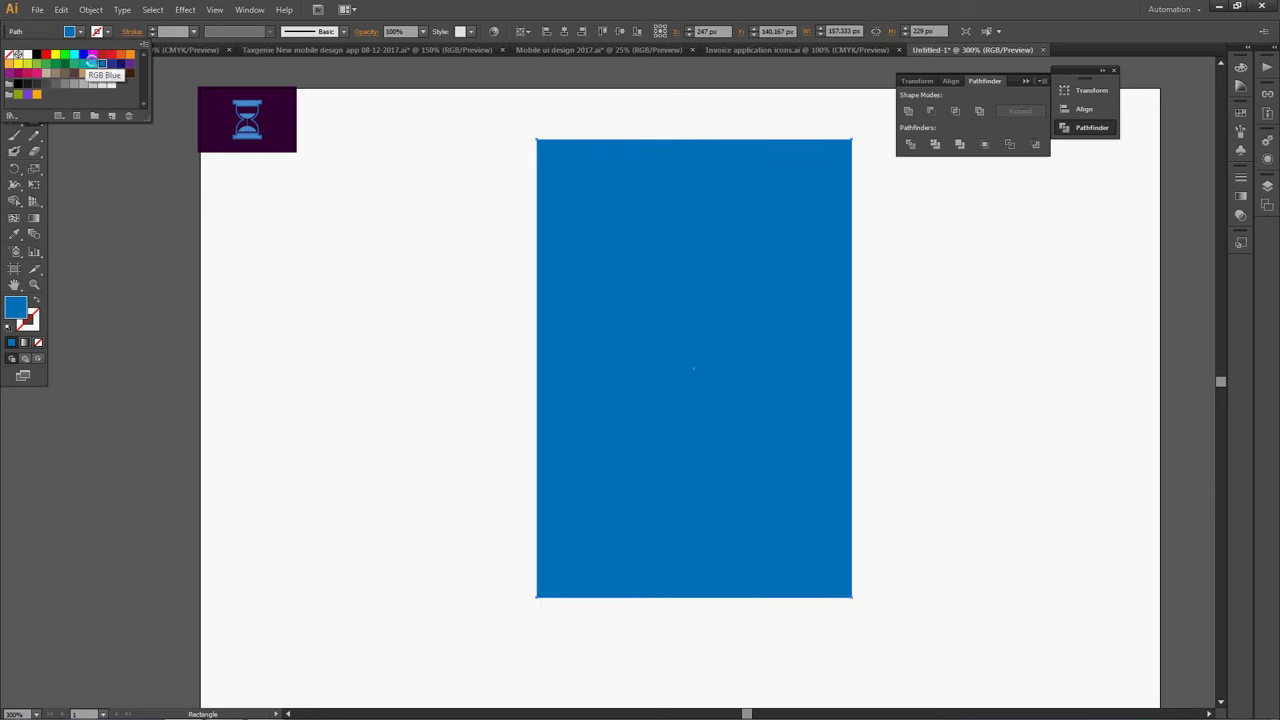
key(Escape)
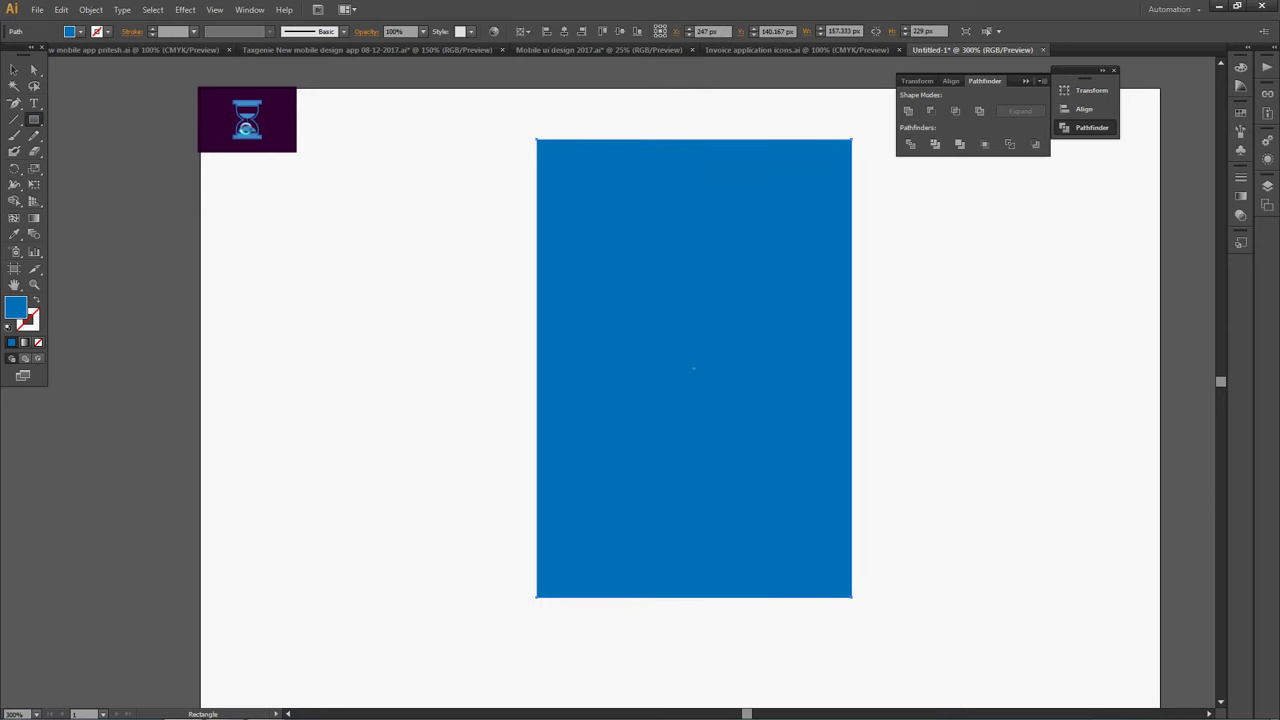
click(246, 128)
click(673, 382)
click(21, 233)
click(245, 132)
Ungroup the divided pieces and delete the background rectangle and inner glass shape
click(14, 67)
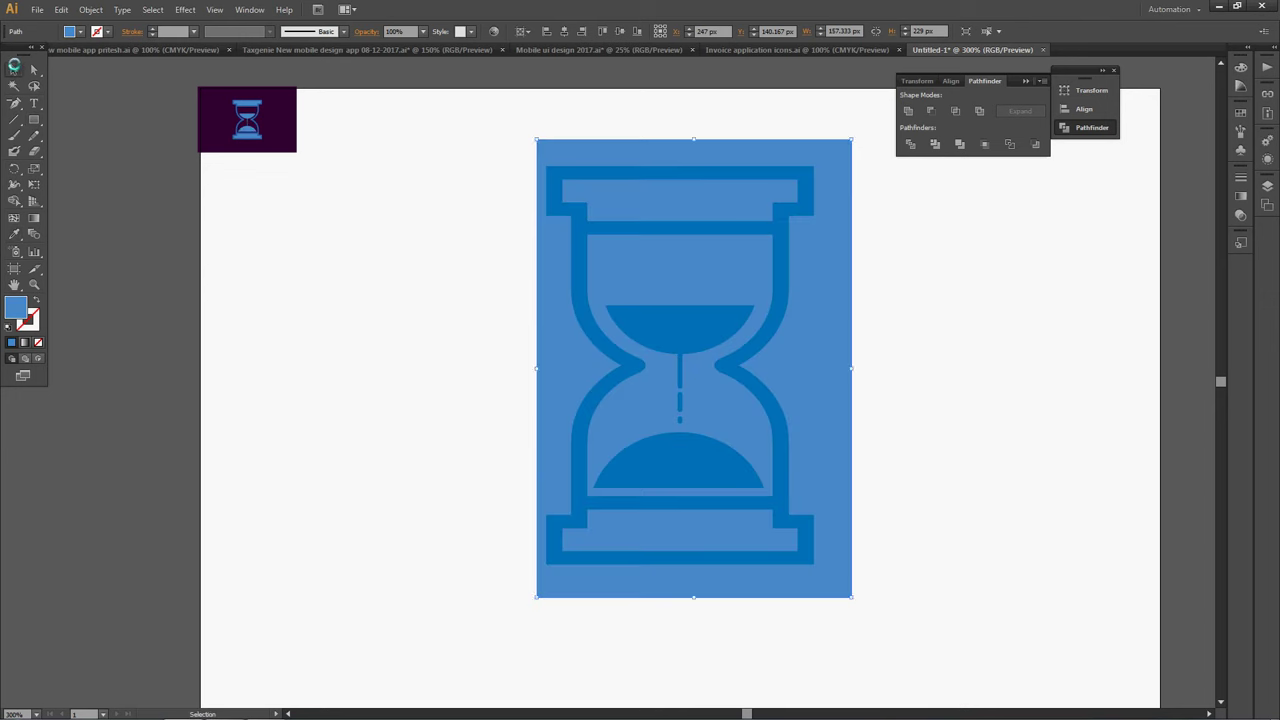
click(994, 245)
click(800, 280)
right_click(828, 251)
click(924, 326)
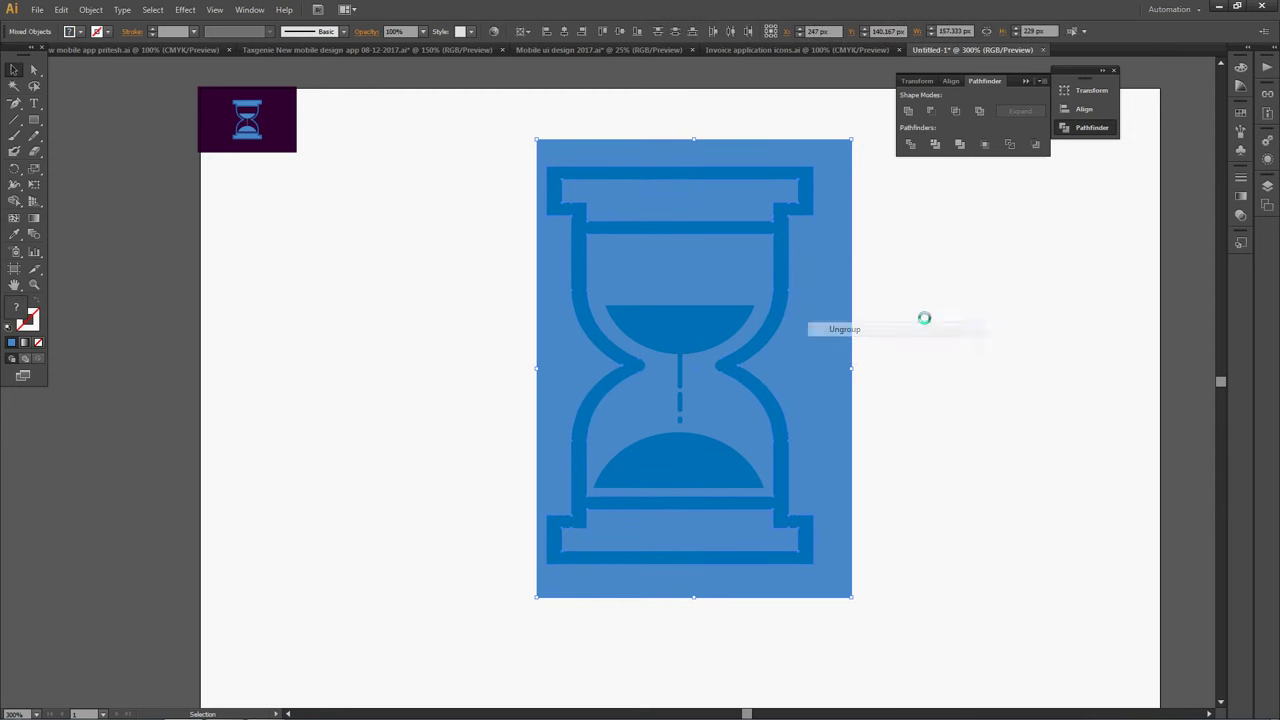
drag(831, 300, 1084, 336)
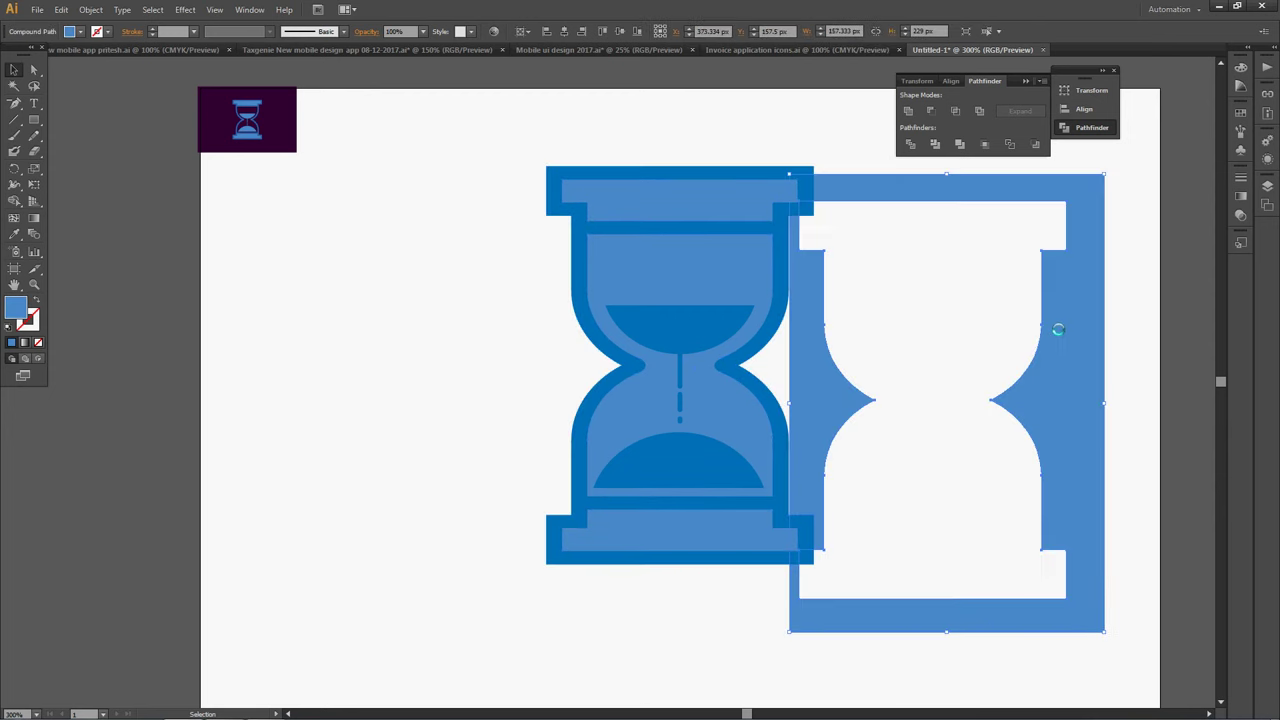
key(Delete)
click(718, 410)
key(Delete)
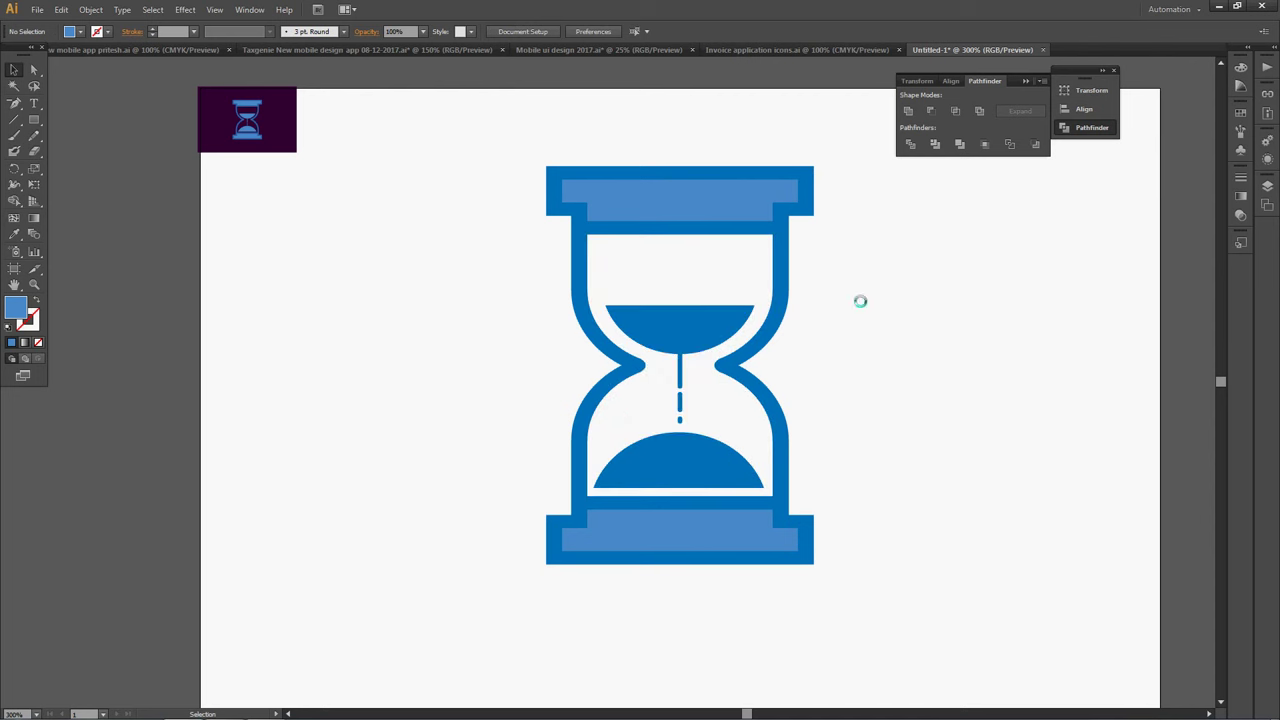
Colour the sand mounds and drip cyan from the Fill swatches
click(658, 443)
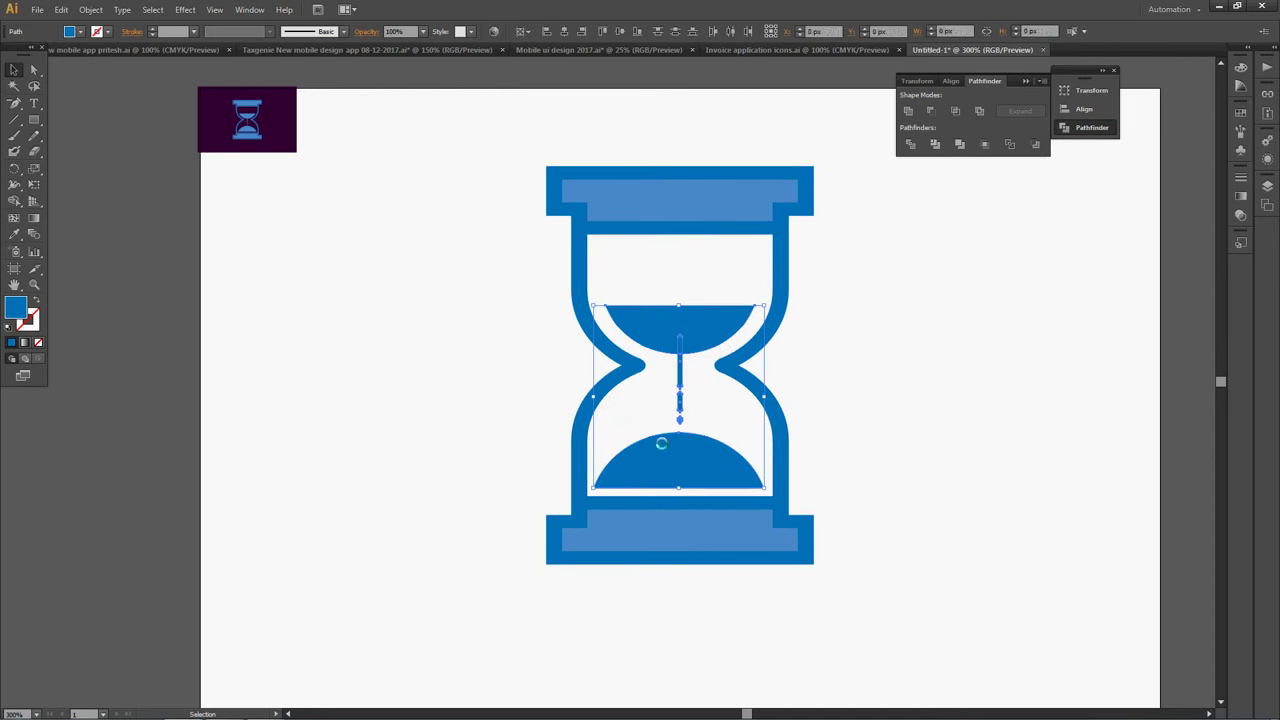
click(10, 235)
click(660, 185)
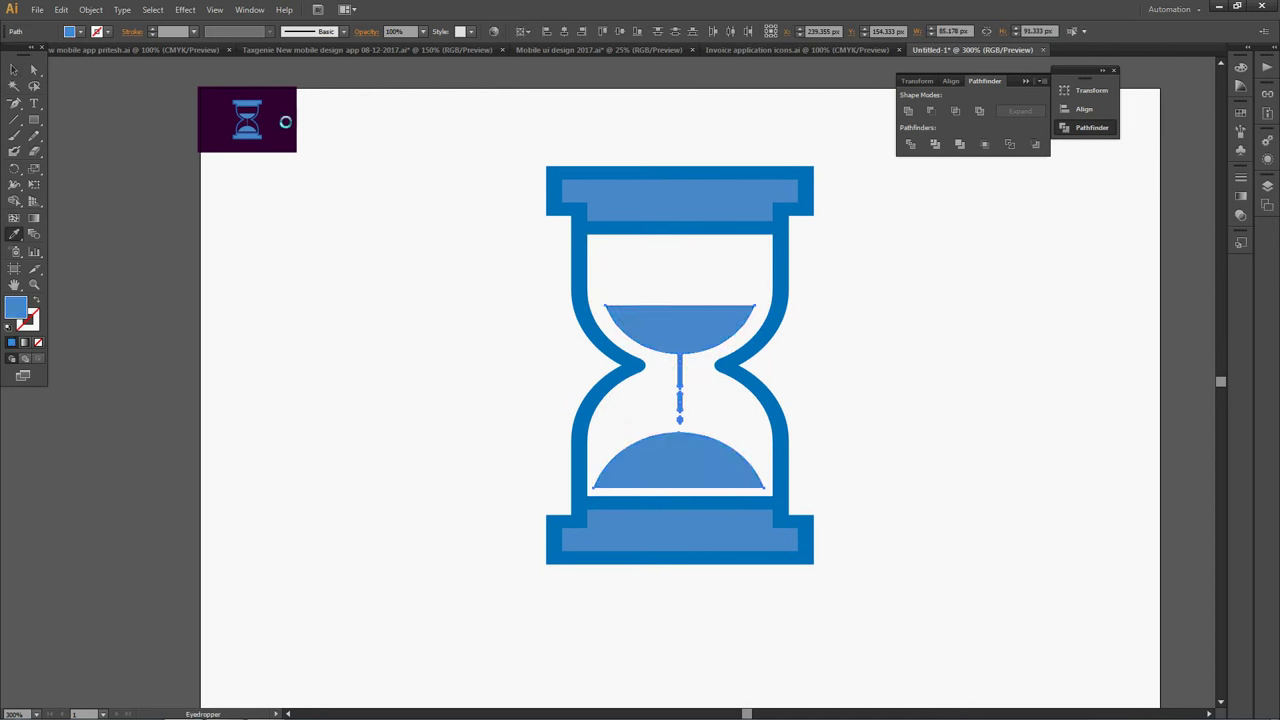
click(80, 31)
click(92, 63)
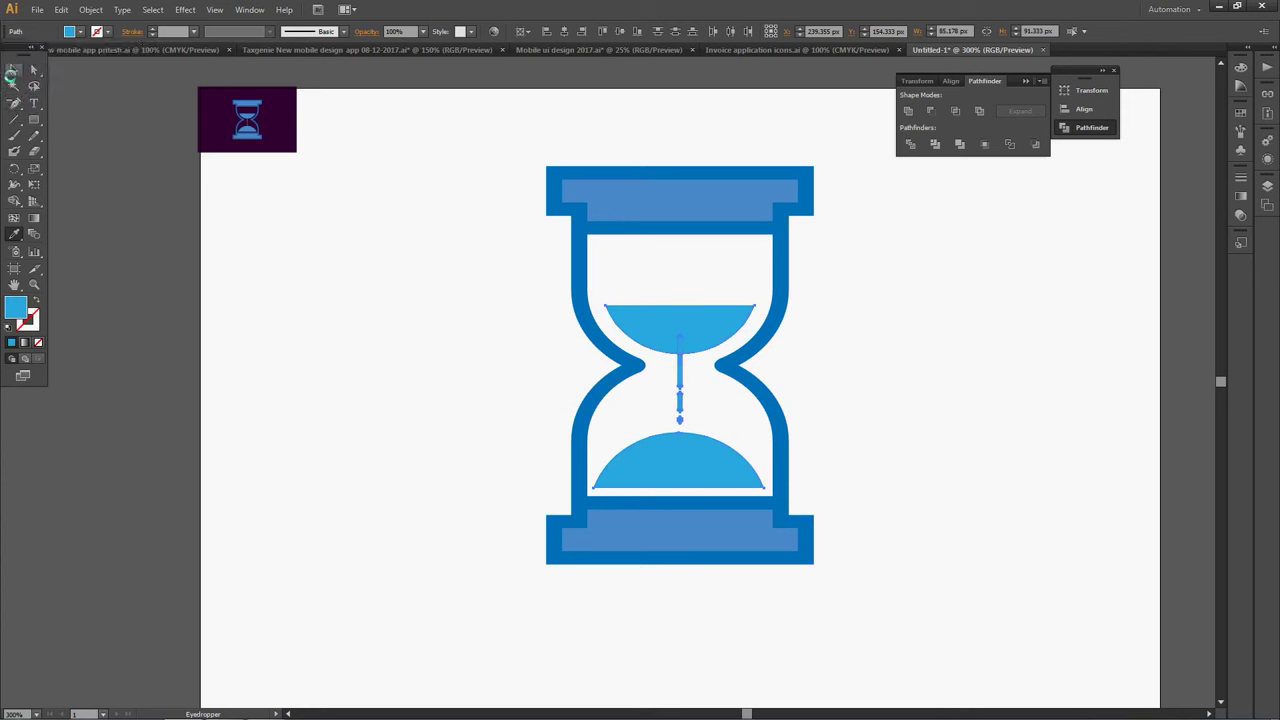
click(14, 69)
click(397, 180)
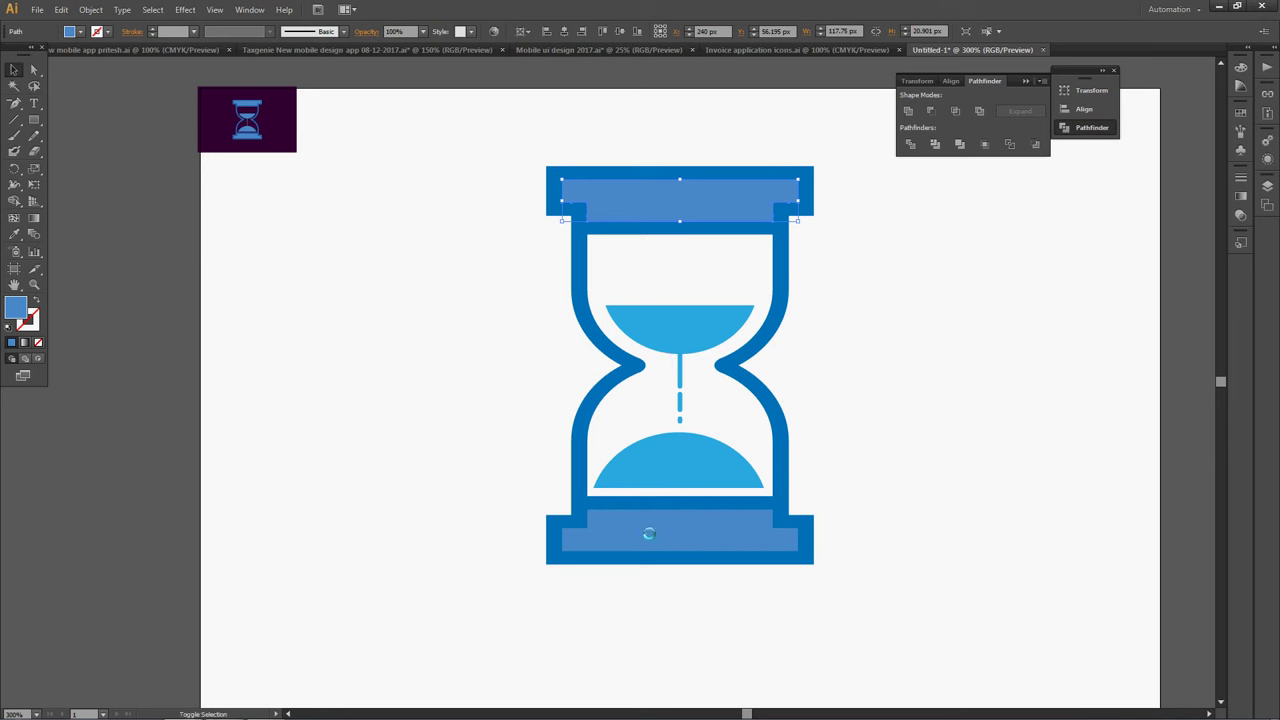
Select both caps and eyedrop the sand's cyan onto them
shift+click(649, 533)
click(14, 234)
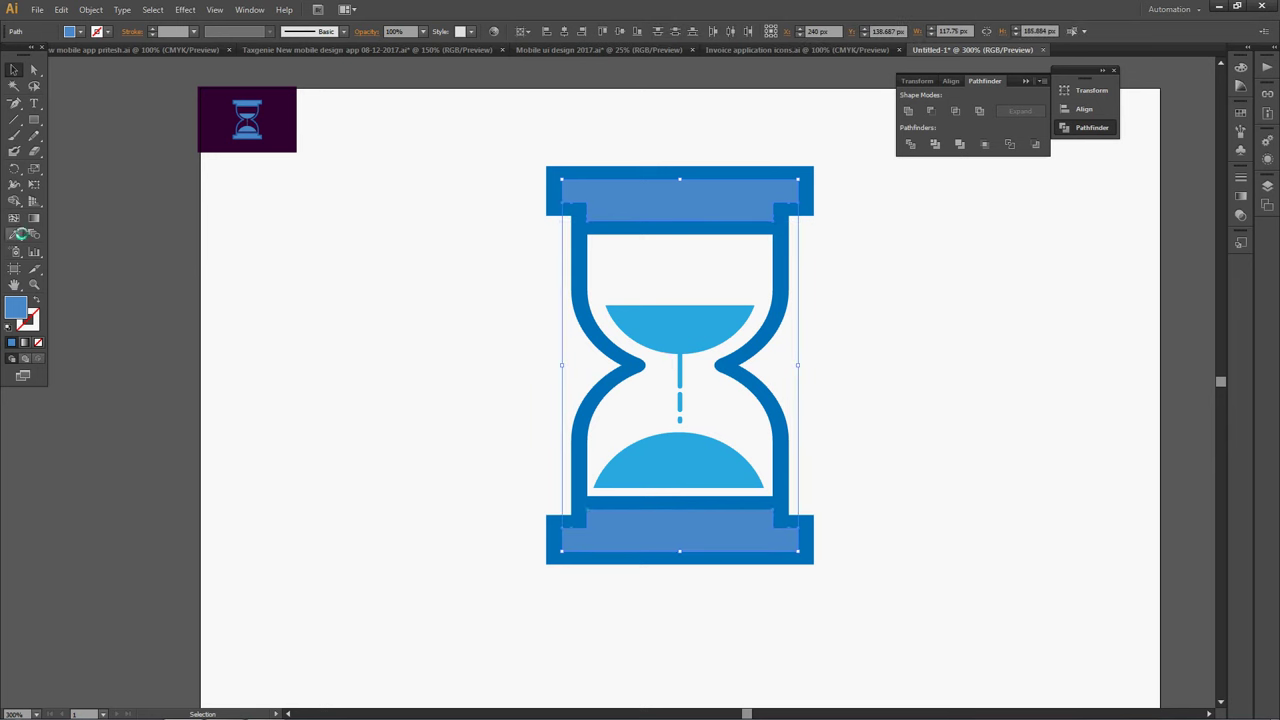
click(268, 110)
click(641, 311)
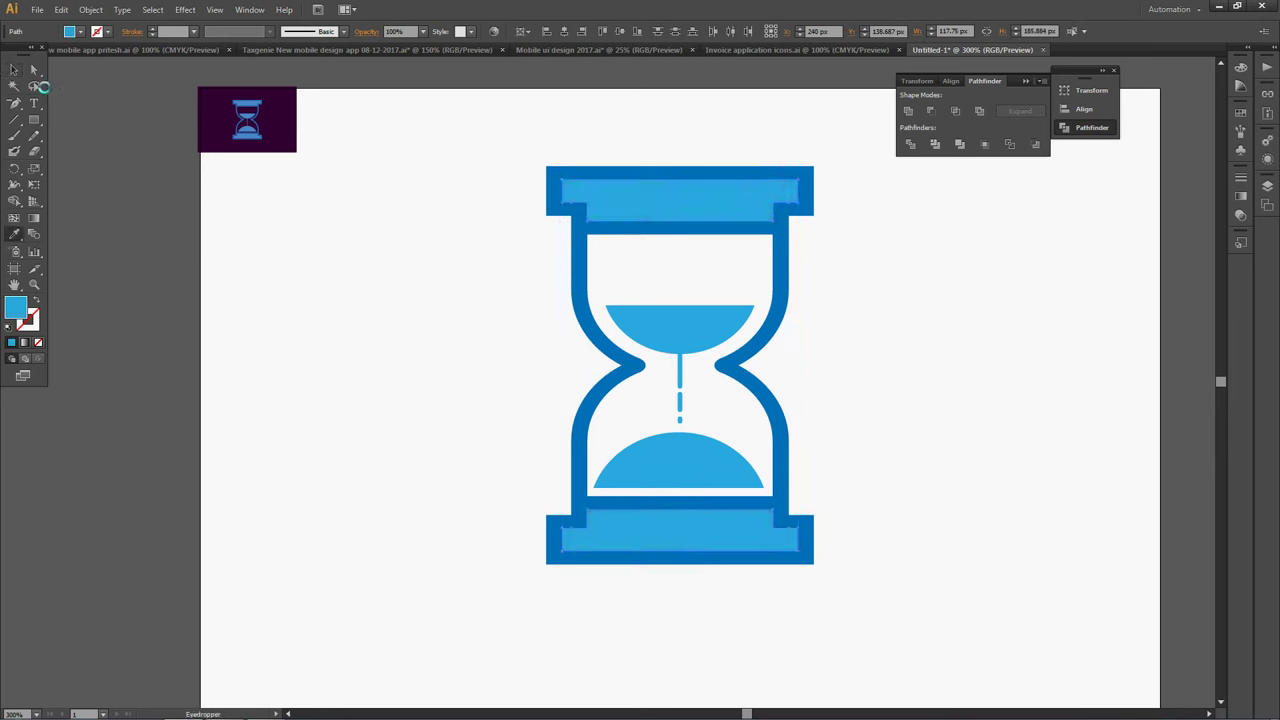
click(14, 69)
click(271, 174)
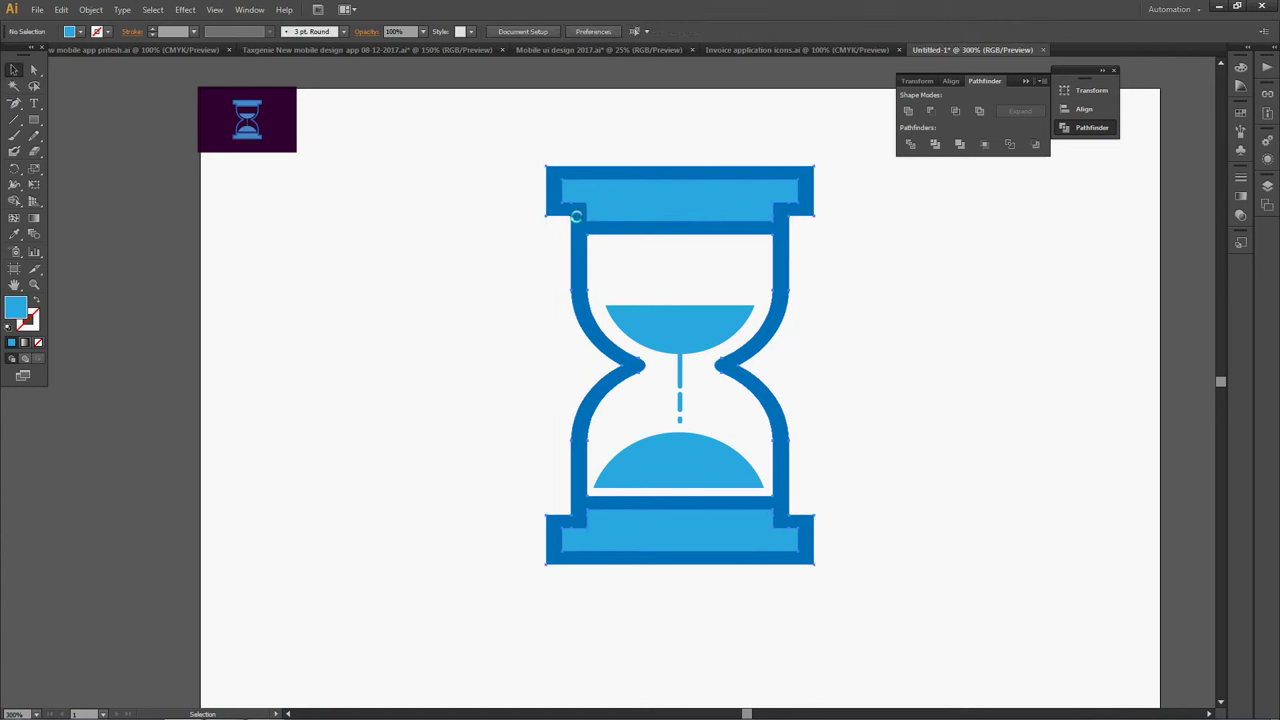
Give the hourglass outline a darker blue fill
click(576, 216)
click(80, 31)
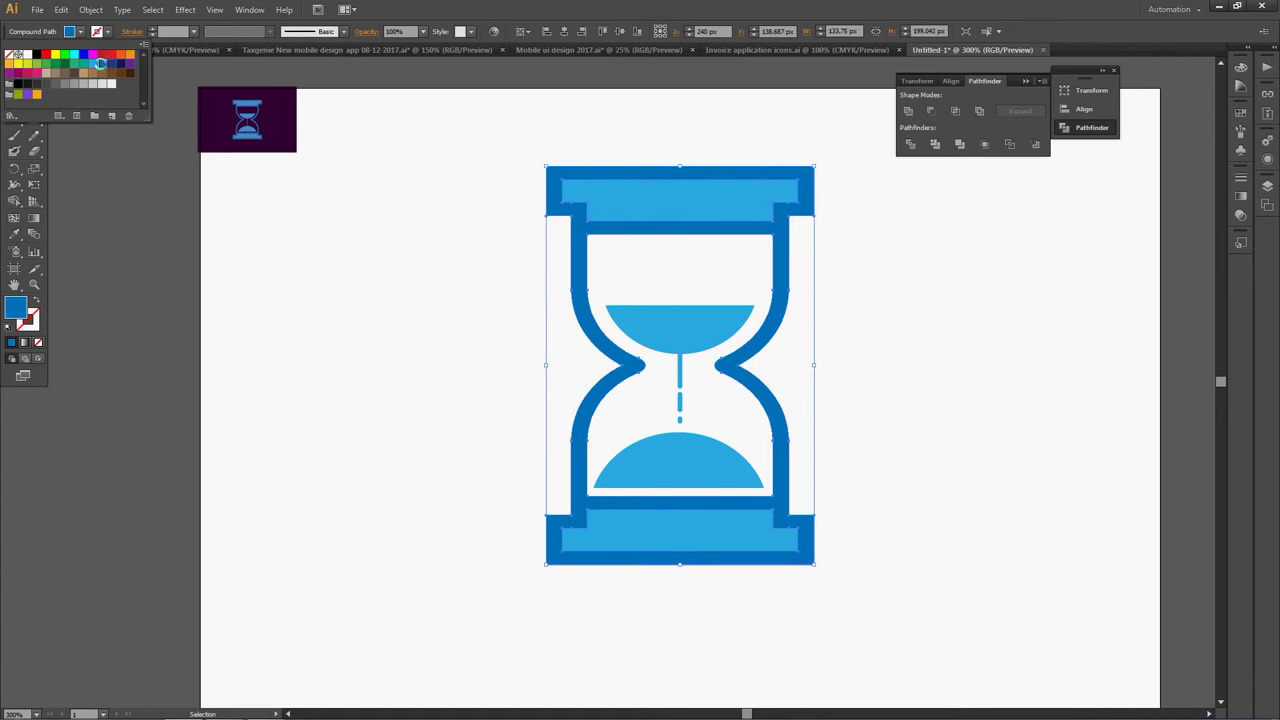
click(110, 64)
Group all the hourglass pieces and centre the group vertically on the artboard
click(846, 187)
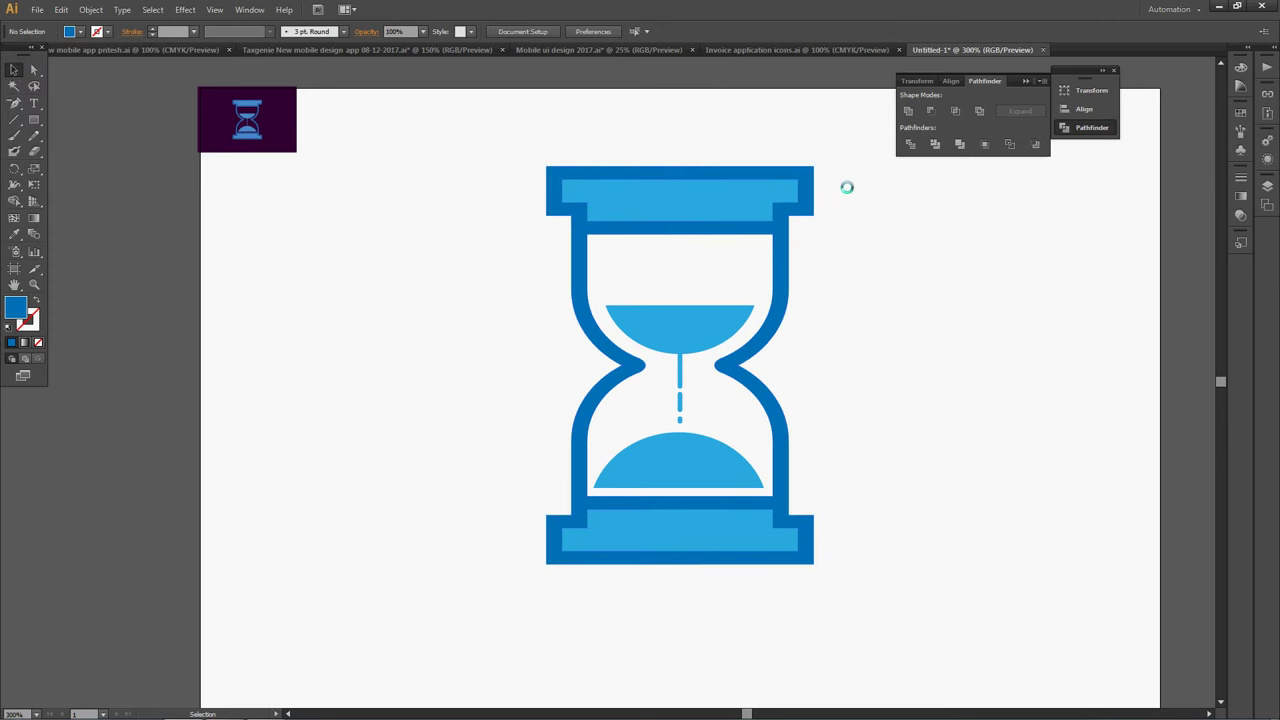
drag(846, 187, 471, 603)
key(ctrl+minus)
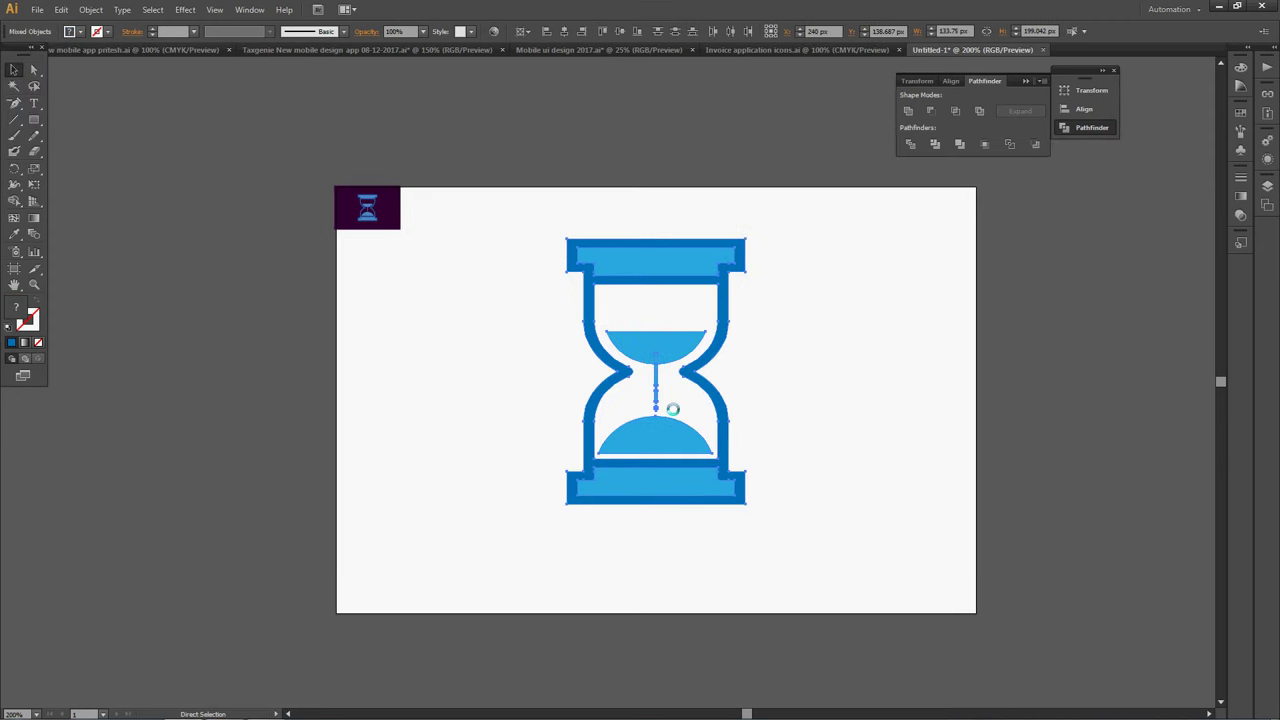
key(ctrl+g)
click(618, 31)
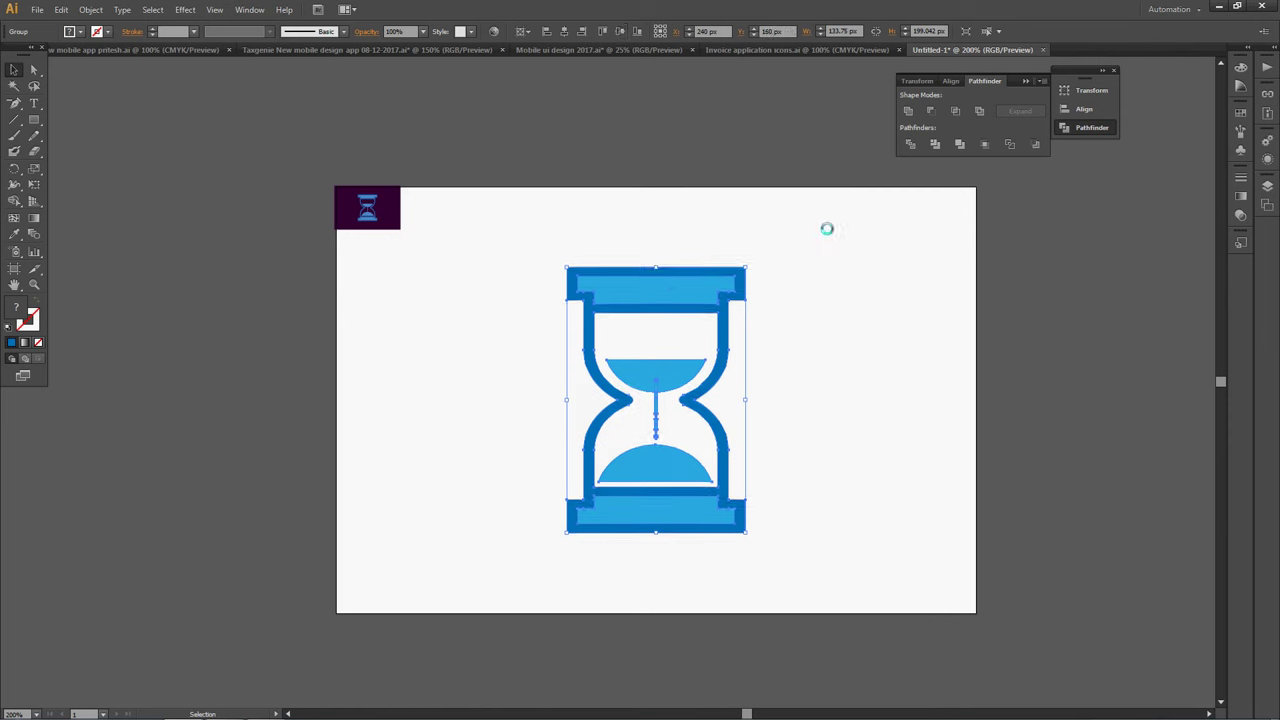
click(827, 228)
Stretch the purple rectangle over the artboard and move the reference icon off to the left
click(392, 218)
mouse_move(336, 188)
mouse_down()
mouse_move(891, 570)
mouse_move(977, 614)
mouse_up()
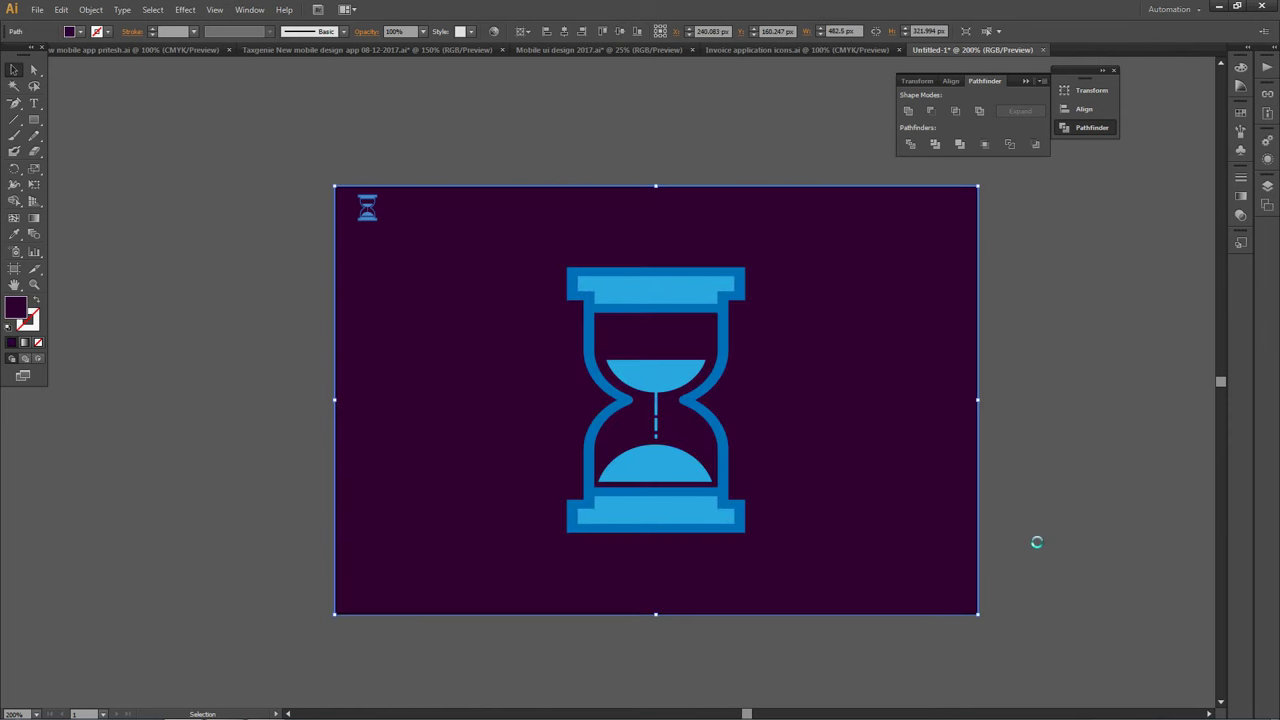
click(367, 208)
drag(367, 208, 178, 206)
click(283, 306)
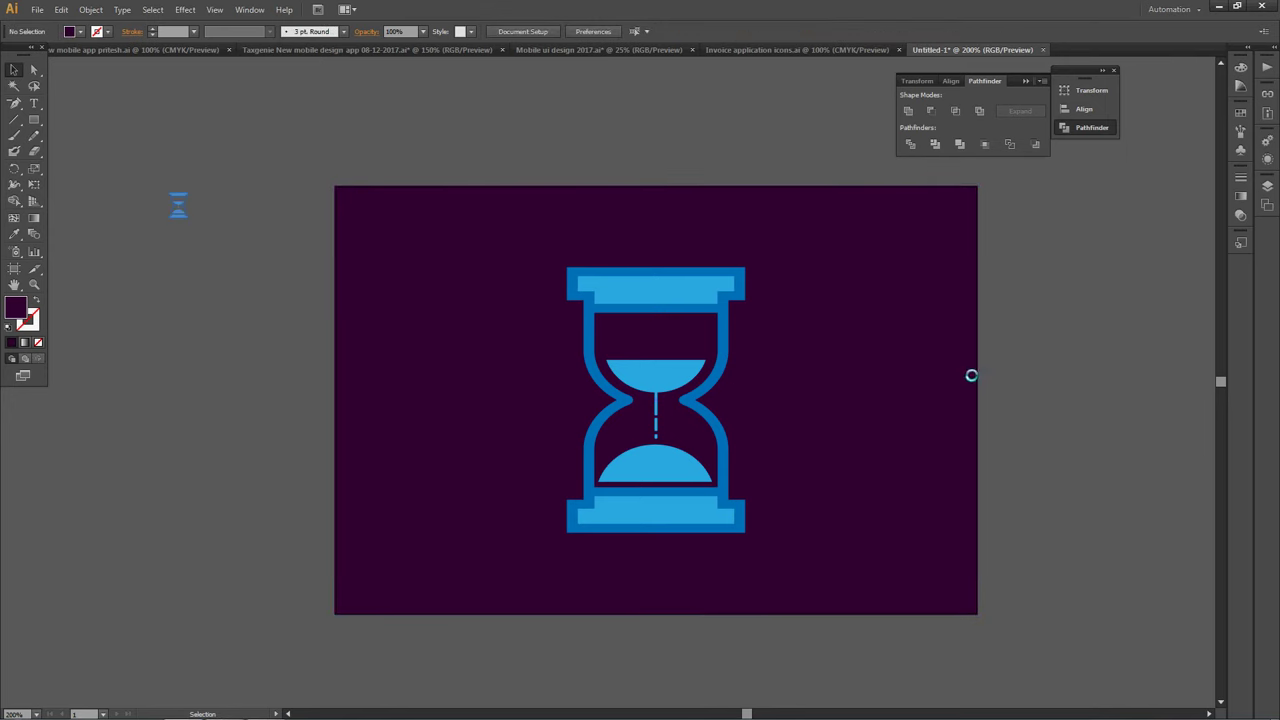
Close the Pathfinder and Transform panels and fit the artboard to the window
click(1085, 127)
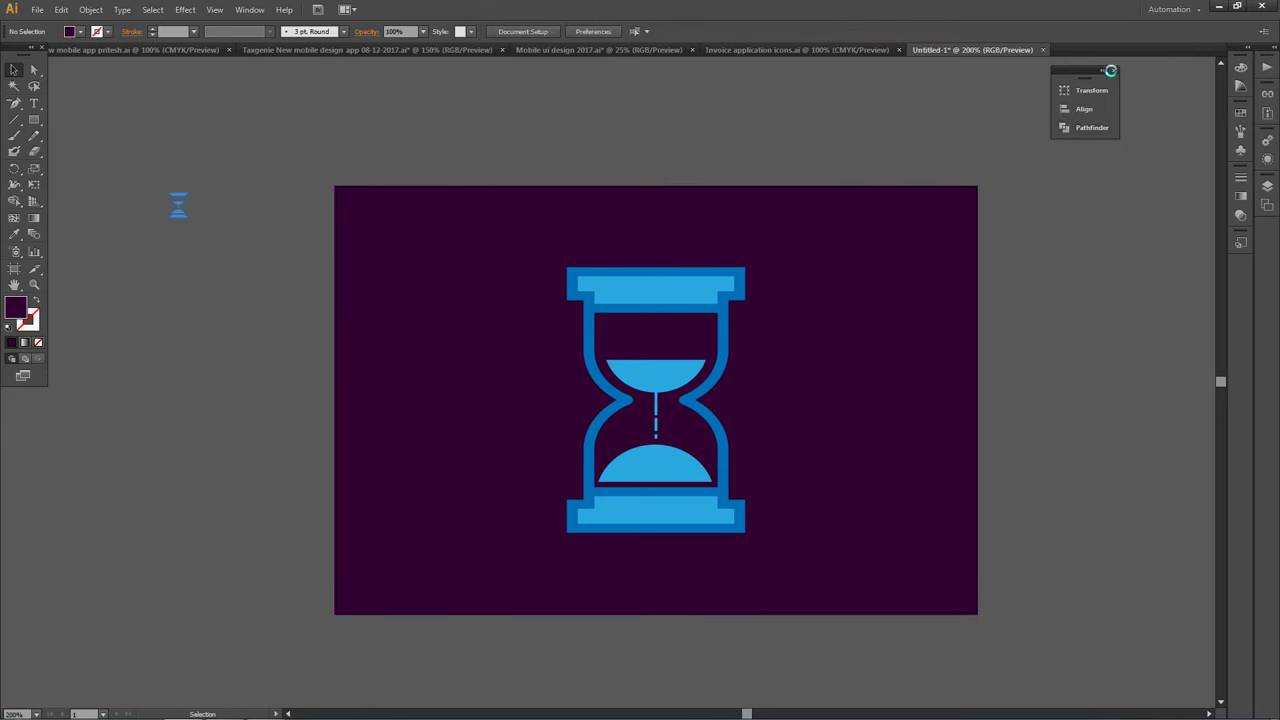
click(1113, 70)
key(ctrl+0)
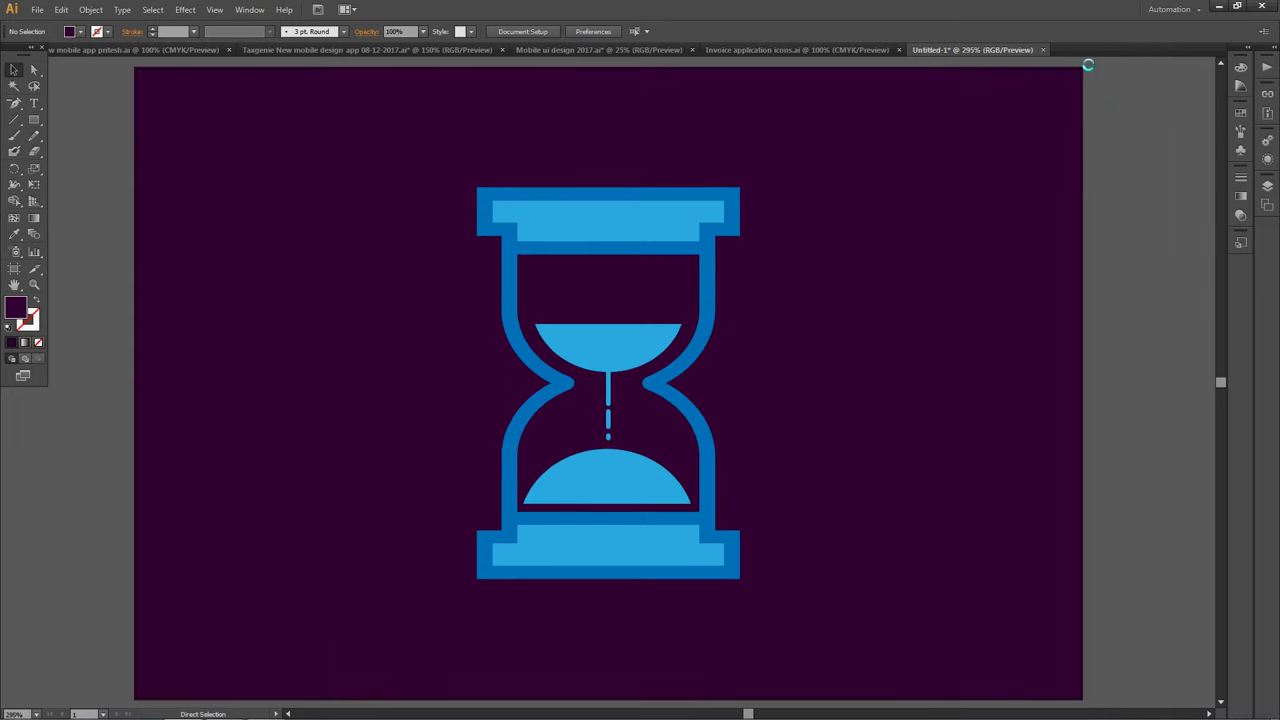